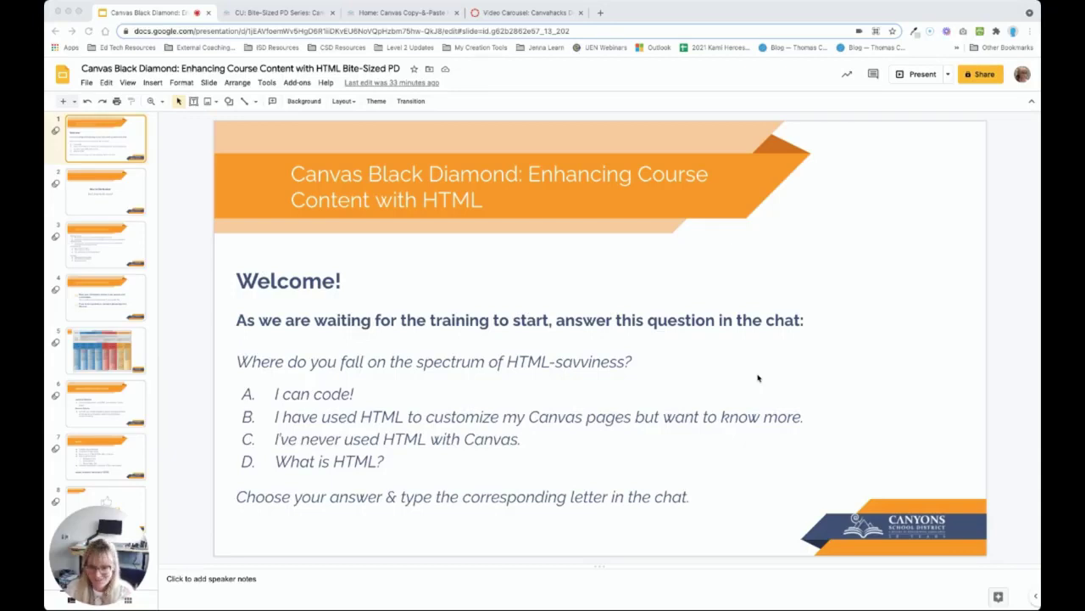
# Show slide 6, 'Learning Intentions & Success Criteria', of the training presentation.
pyautogui.click(123, 402)
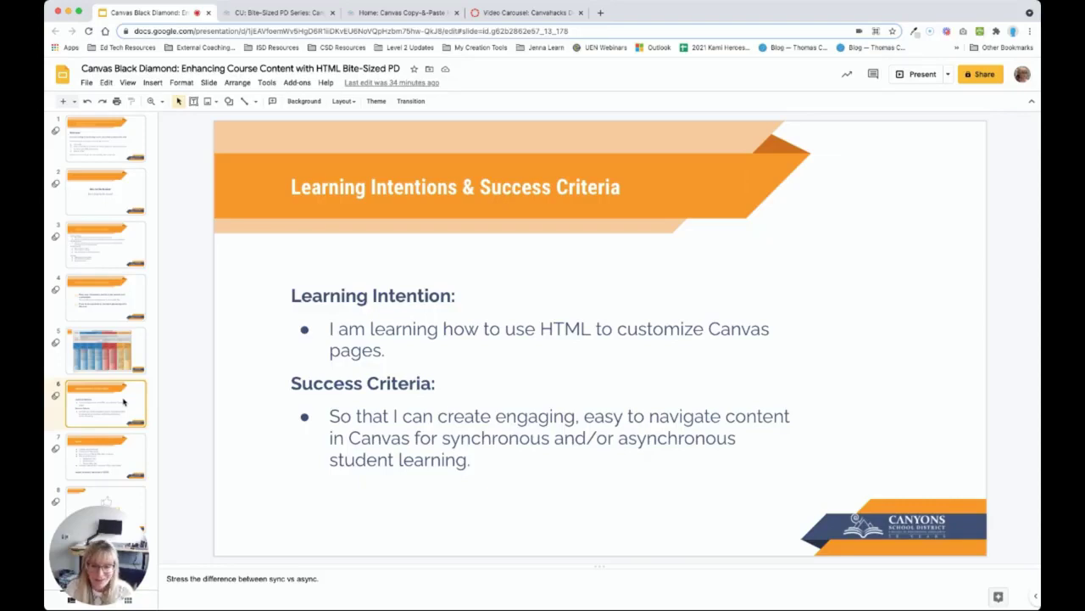
# Advance to the Agenda slide, then switch to the Canvas HTML course Home page.
pyautogui.press('Down')
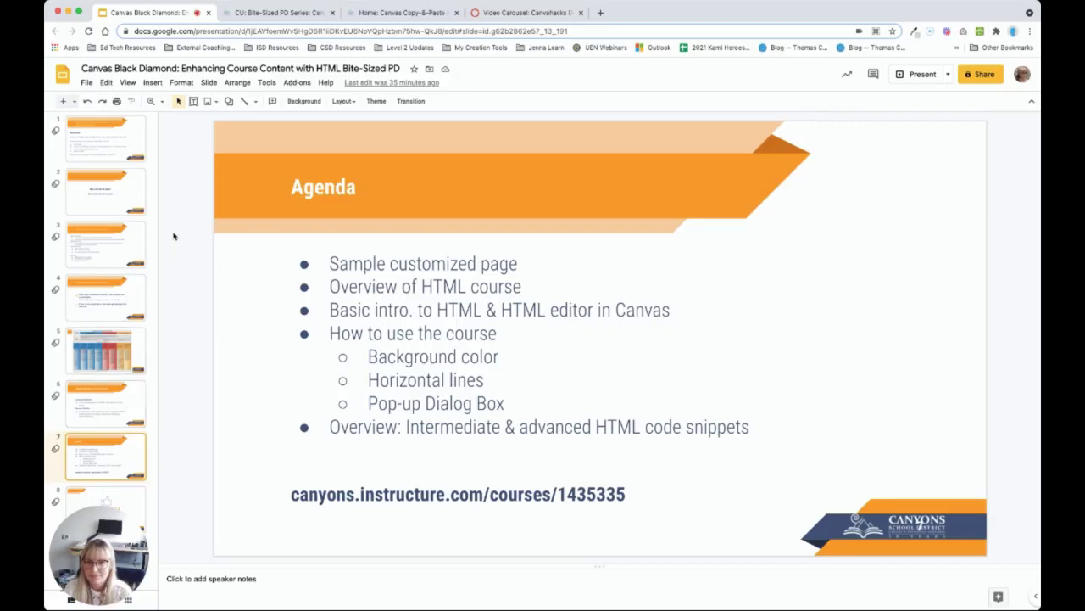
pyautogui.click(401, 14)
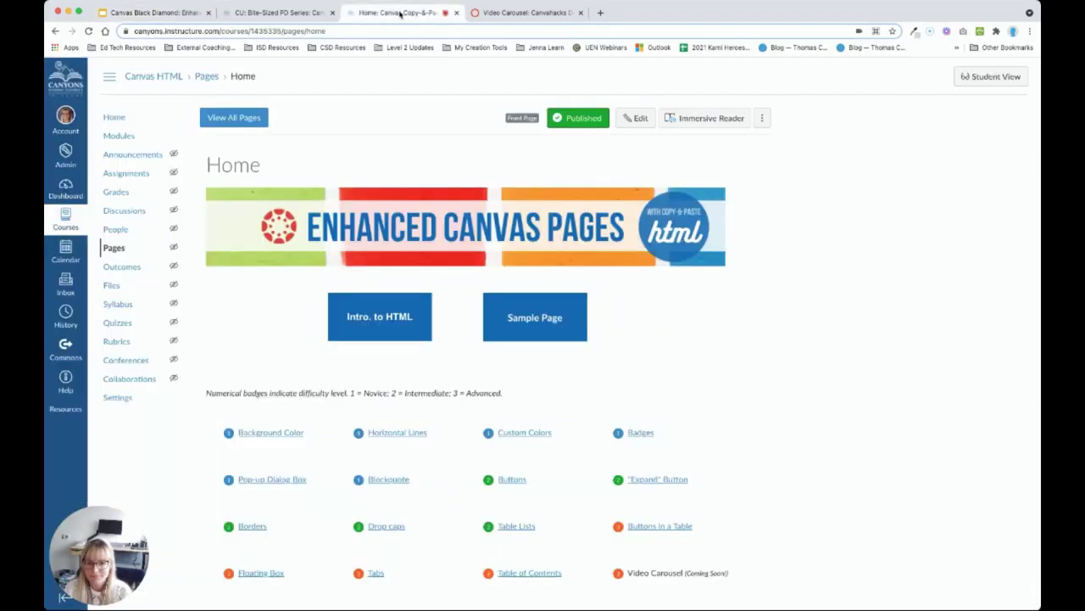
# Open the Home page with its Enhanced Canvas Pages banner in the editor.
pyautogui.click(638, 119)
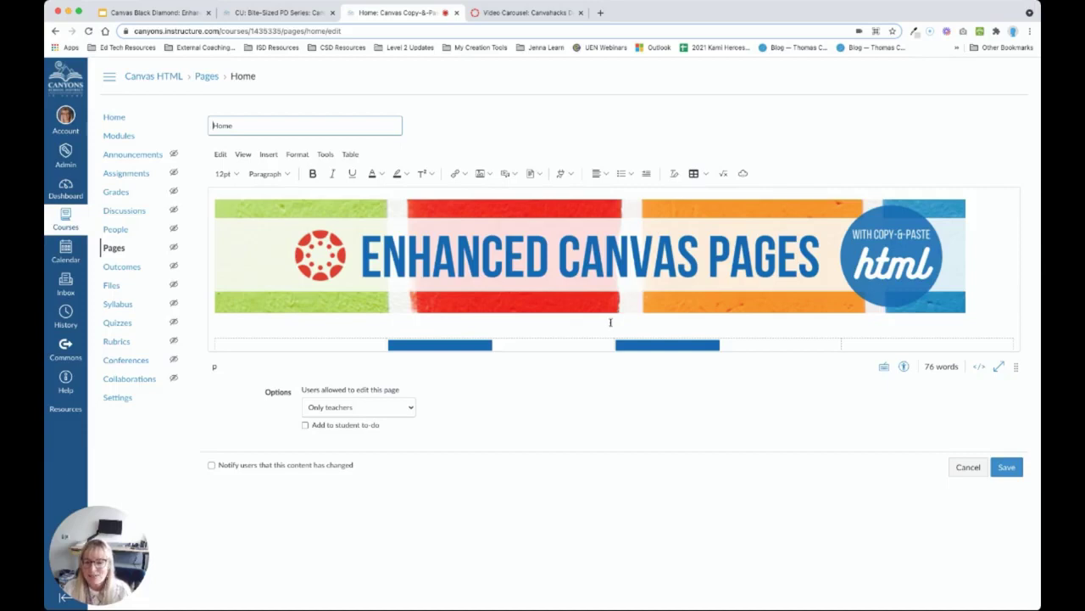
pyautogui.scroll(-1, 610, 323)
pyautogui.scroll(1, 612, 323)
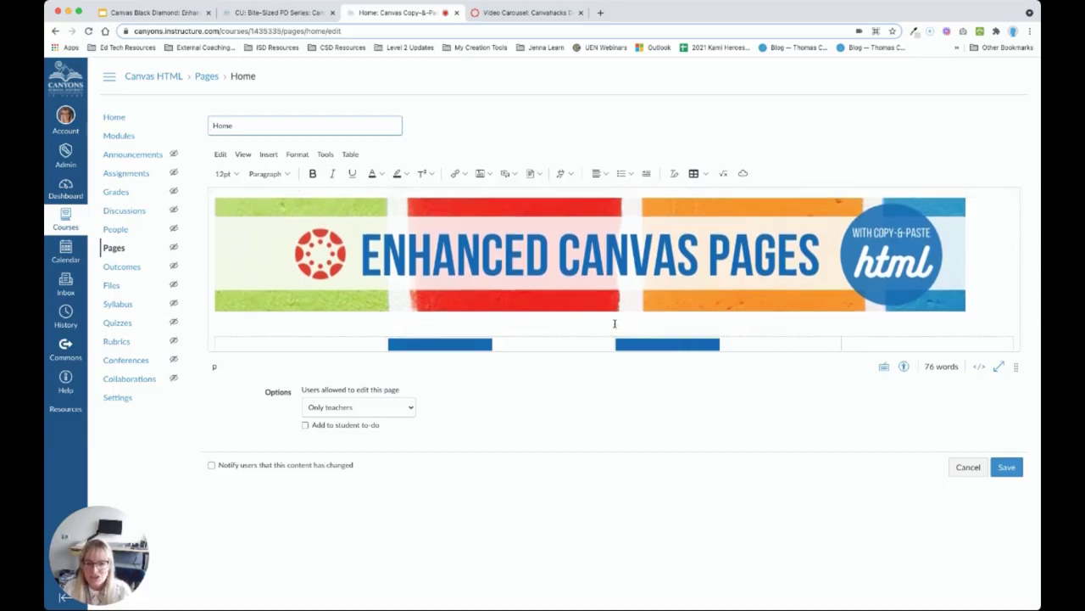
# View the Home page's raw HTML source, then leave the editor for the published page.
pyautogui.click(979, 371)
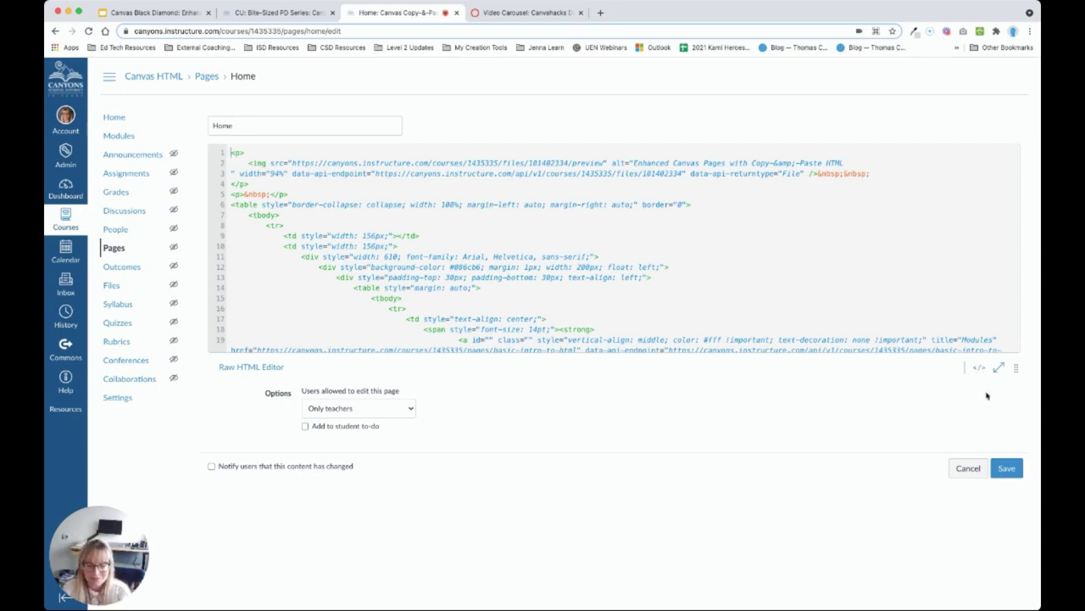
pyautogui.click(1006, 467)
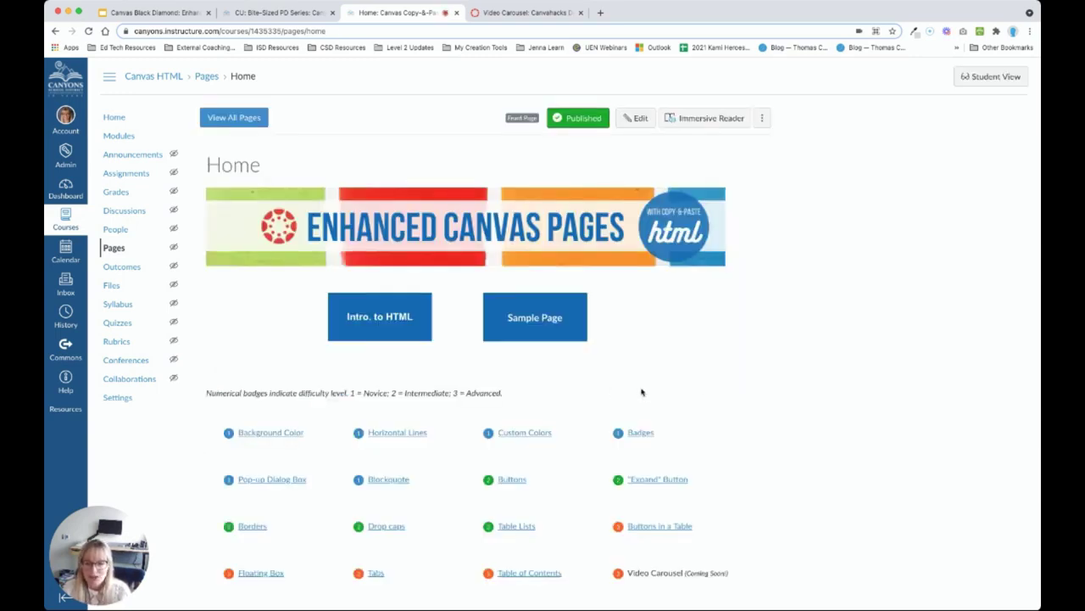
# Open the Class Policies sample page, jump to Grading, and expand Additional Resources.
pyautogui.click(532, 320)
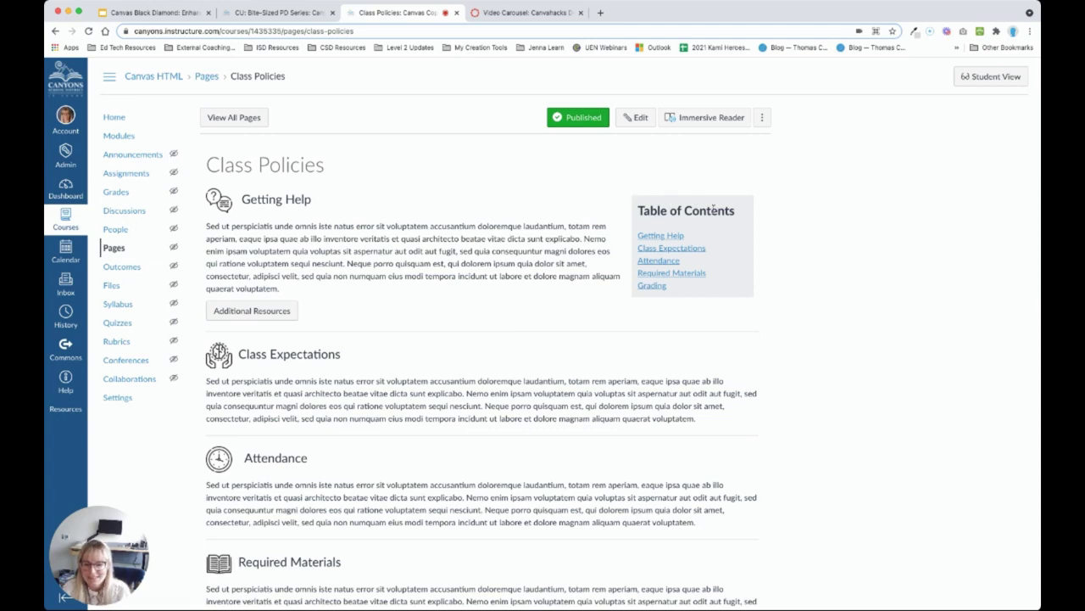
pyautogui.click(652, 286)
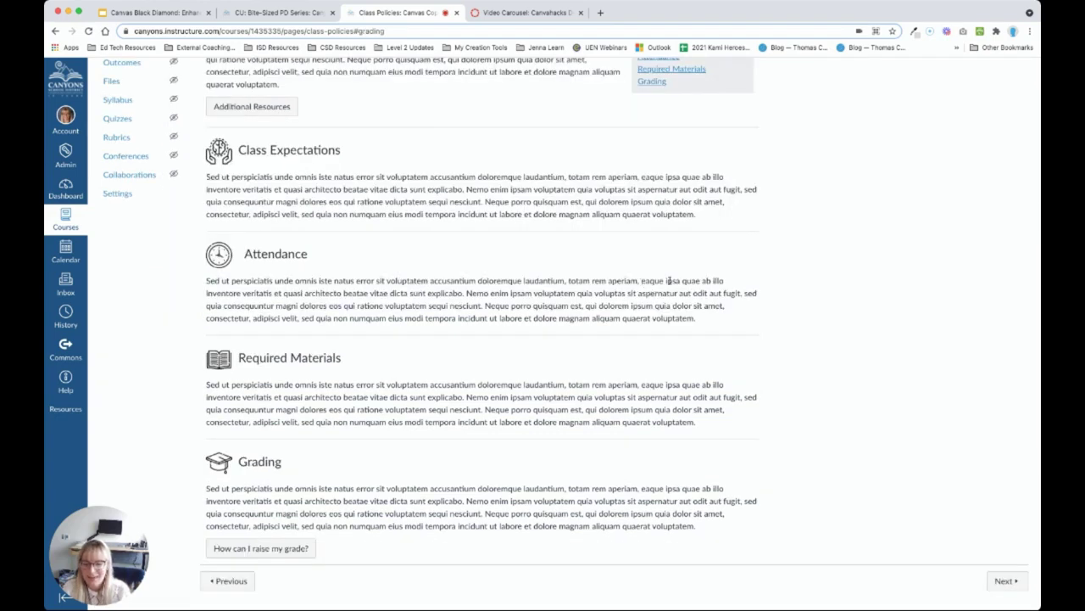
pyautogui.scroll(3, 595, 257)
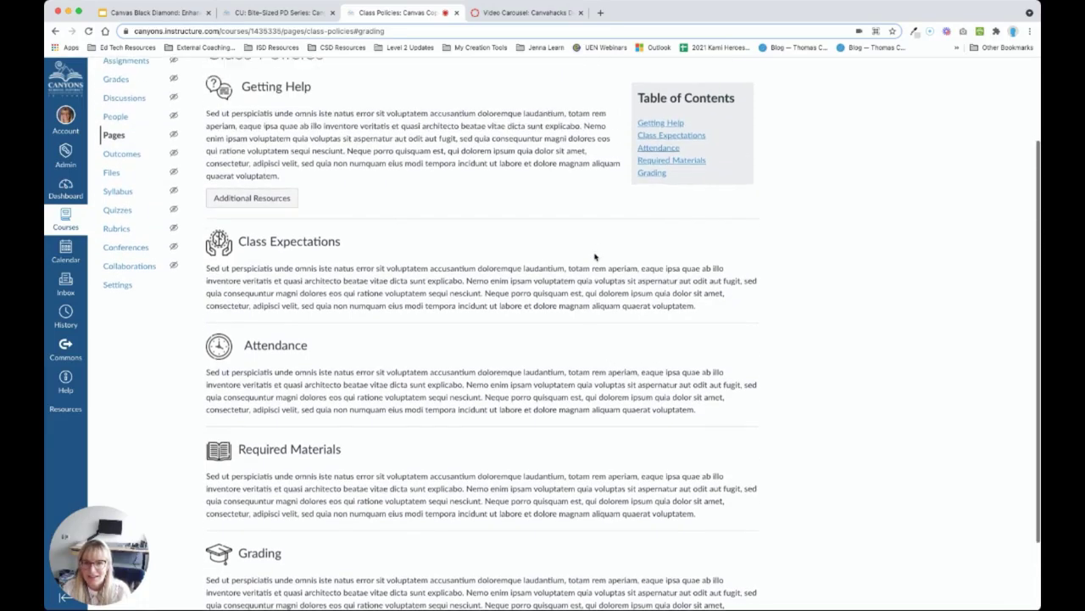
pyautogui.scroll(1, 596, 256)
pyautogui.click(249, 220)
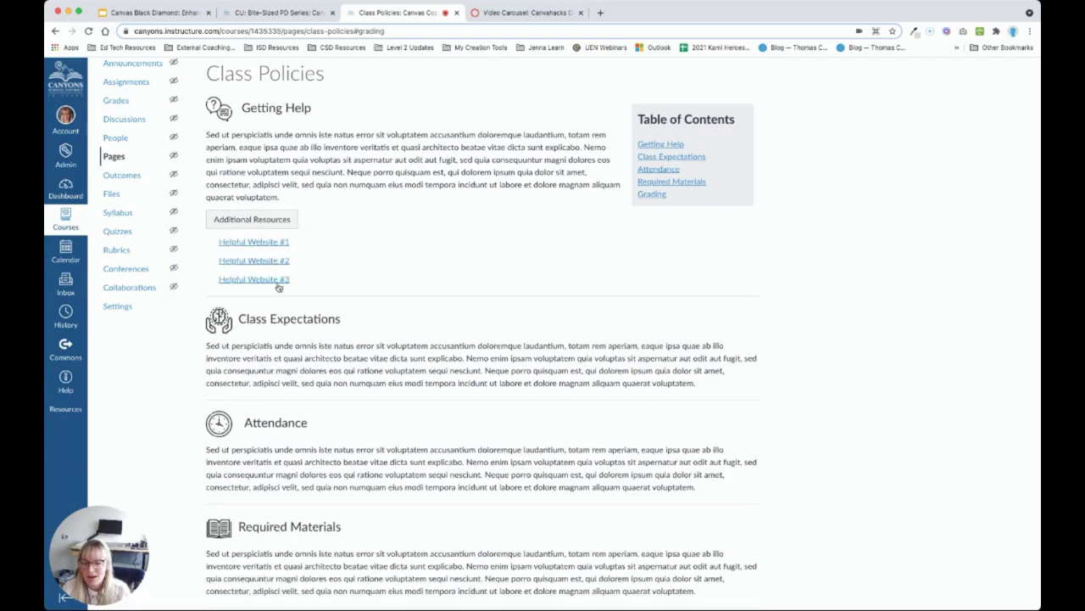
pyautogui.scroll(-5, 279, 287)
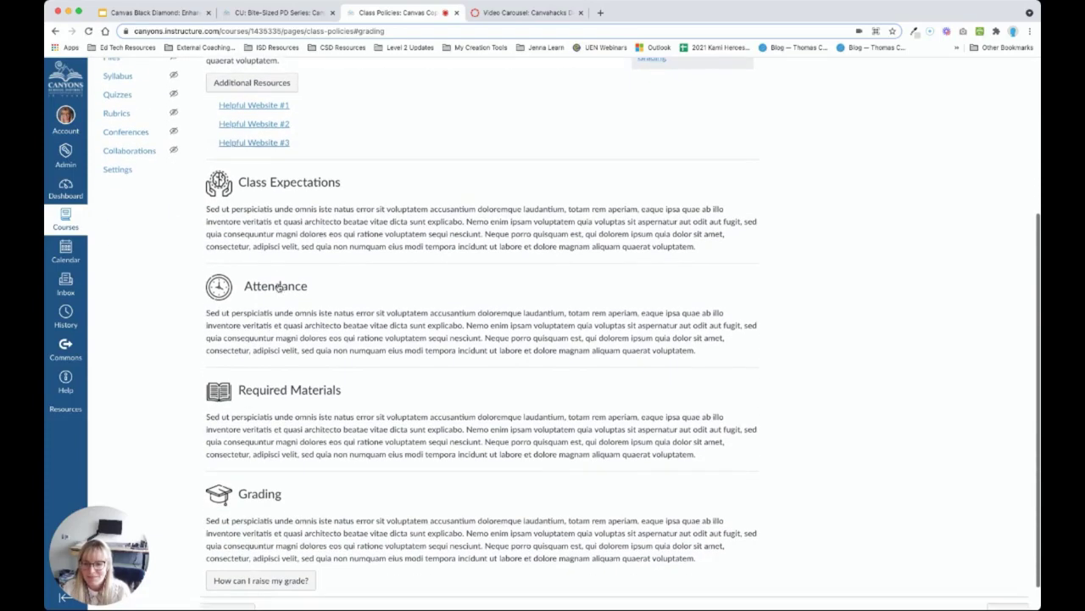
# Open and close the 'How can I raise my grade?' pop-up dialog.
pyautogui.click(259, 553)
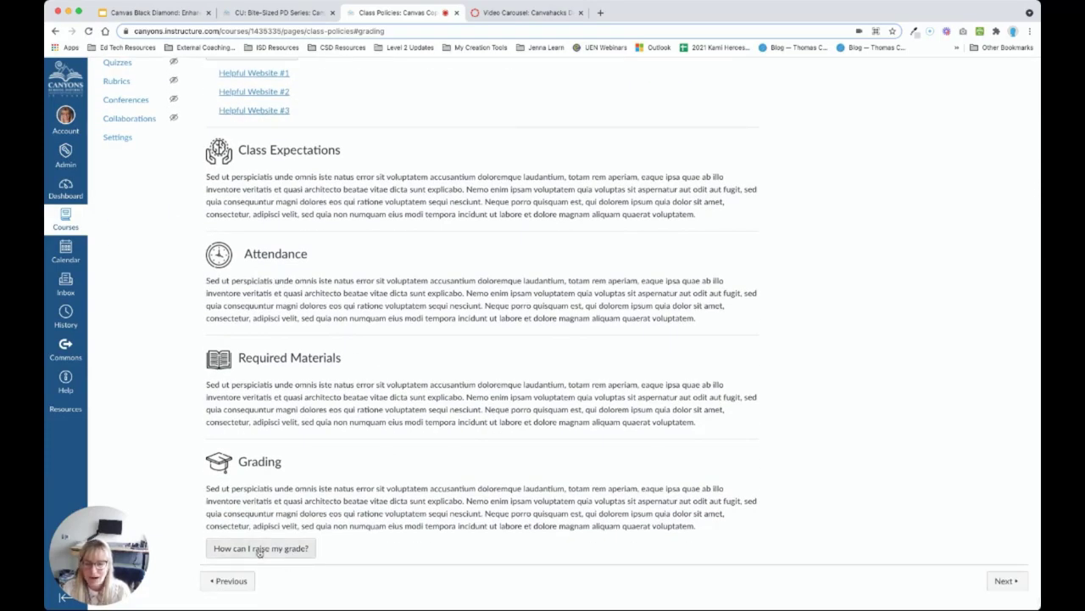
pyautogui.click(259, 550)
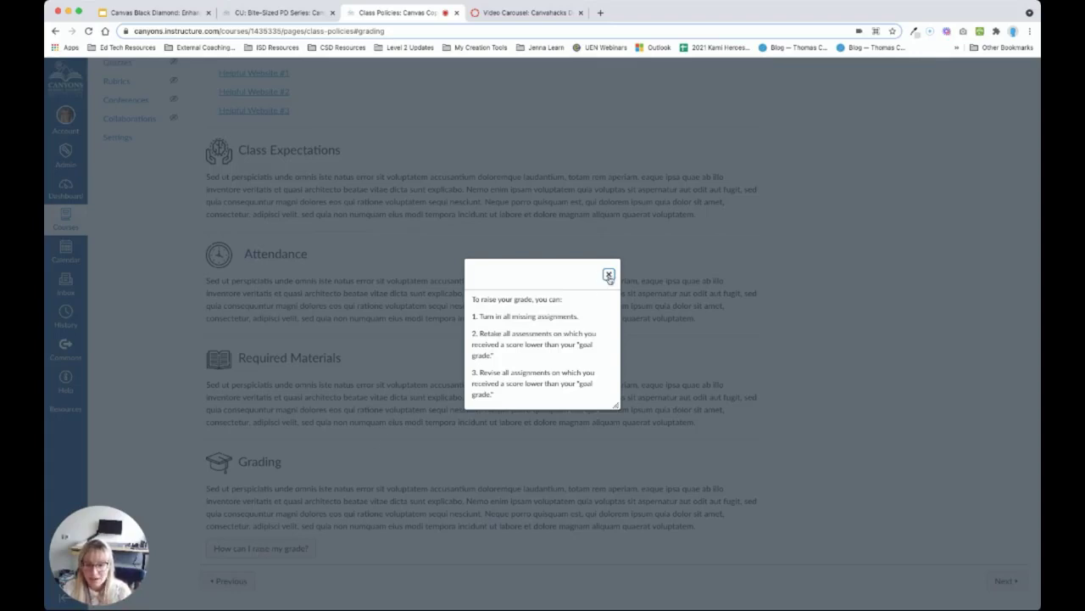
pyautogui.click(609, 275)
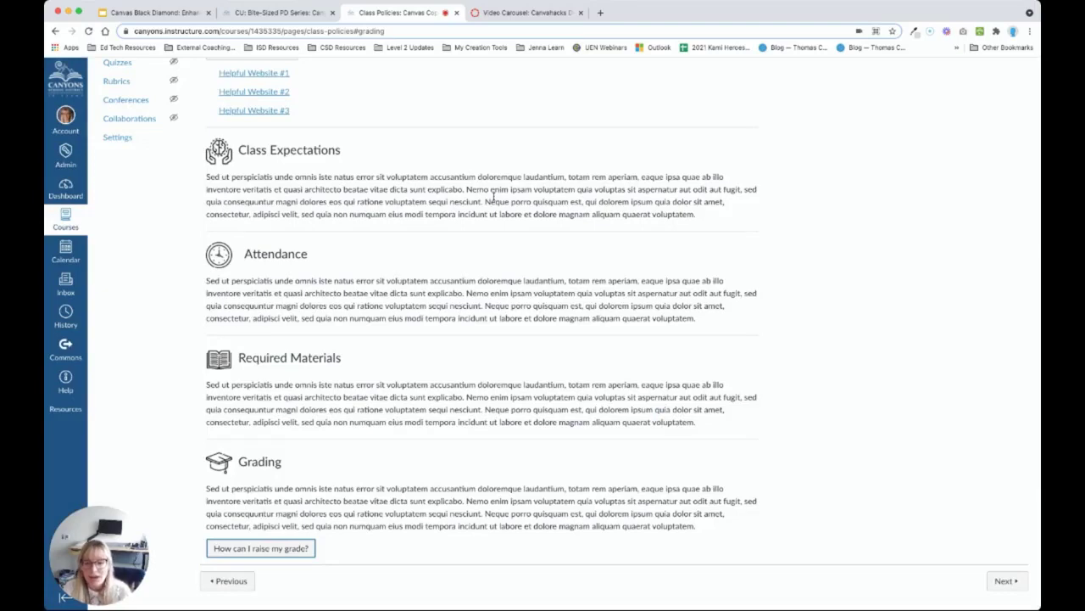
pyautogui.scroll(3, 485, 238)
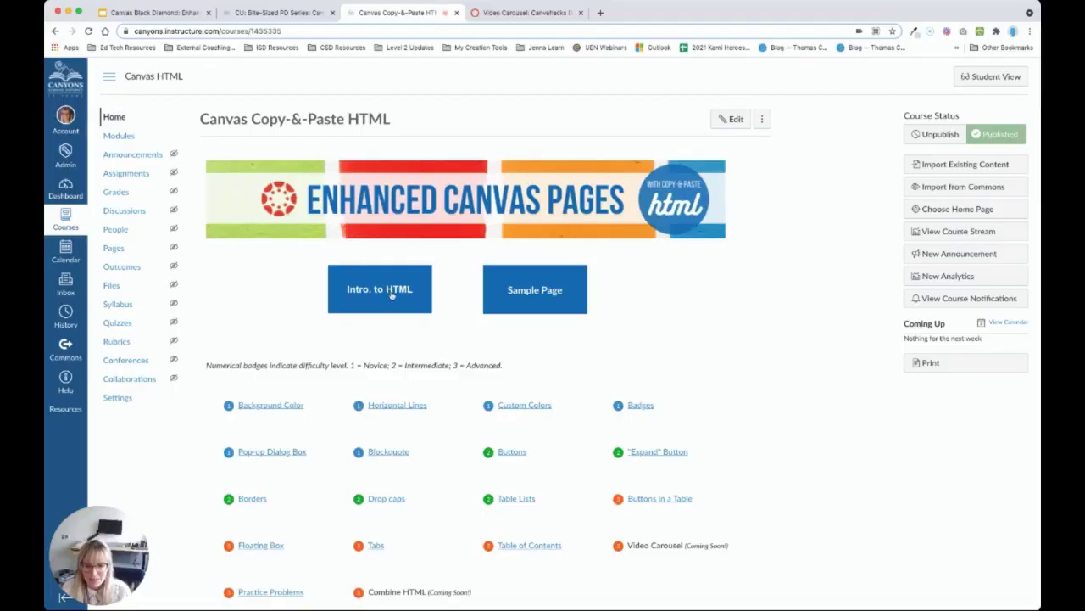
pyautogui.click(392, 290)
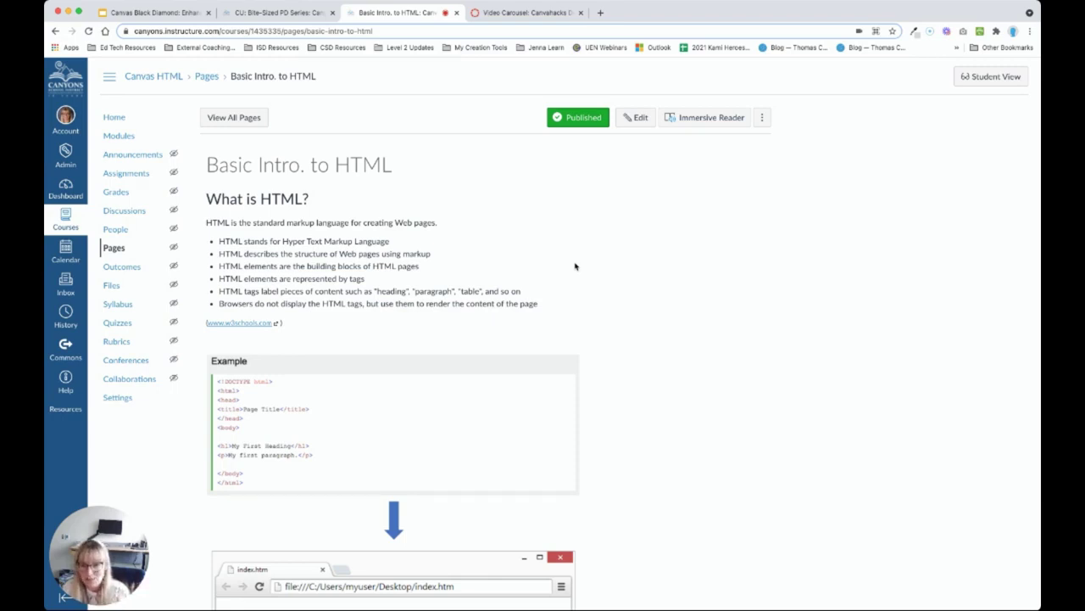
pyautogui.scroll(-2, 688, 427)
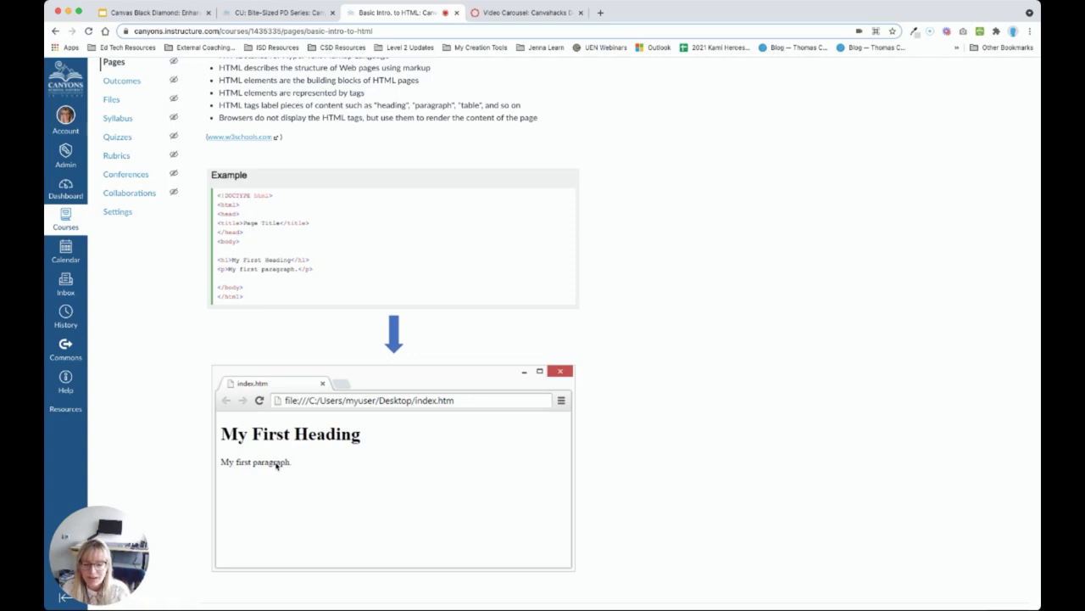
pyautogui.scroll(3, 276, 465)
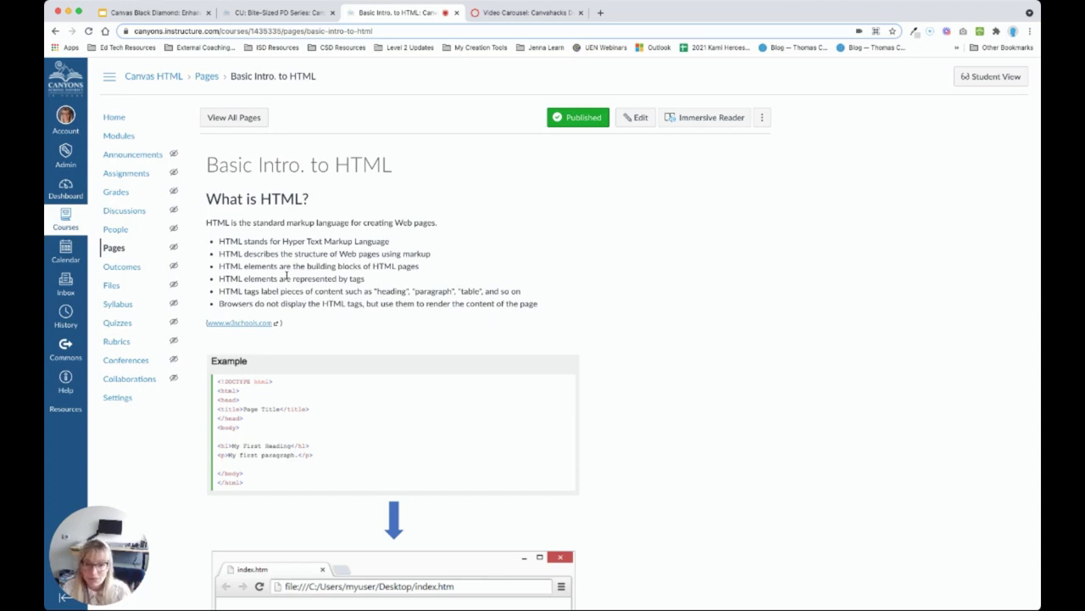
pyautogui.click(115, 117)
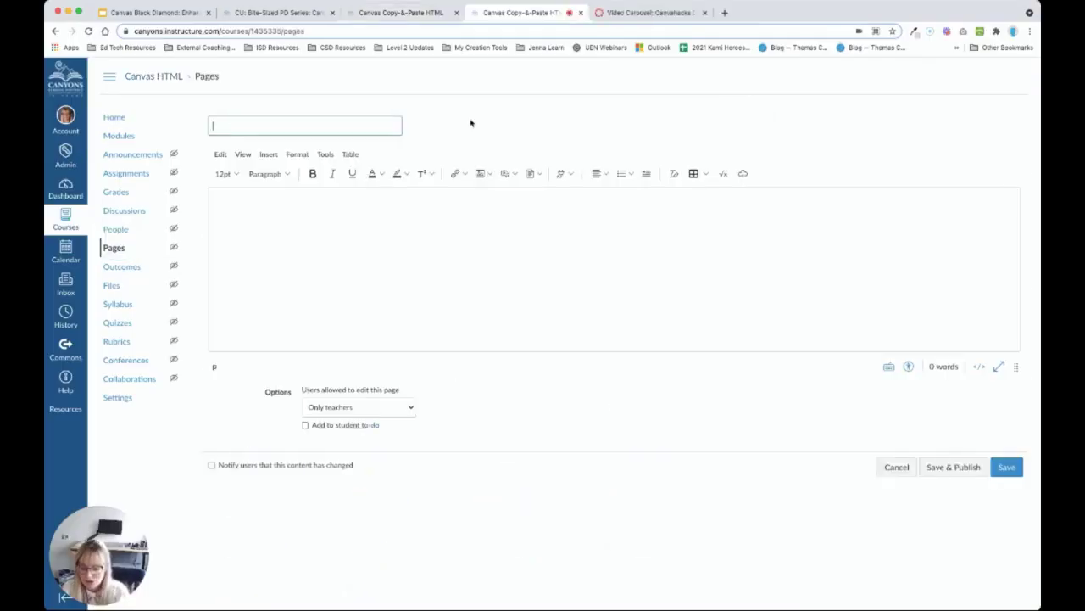
# Title the new page 'Sample HTML', then go back to the course home page's topic links.
pyautogui.write('Sample HTML')
pyautogui.press('Tab')
pyautogui.click(403, 14)
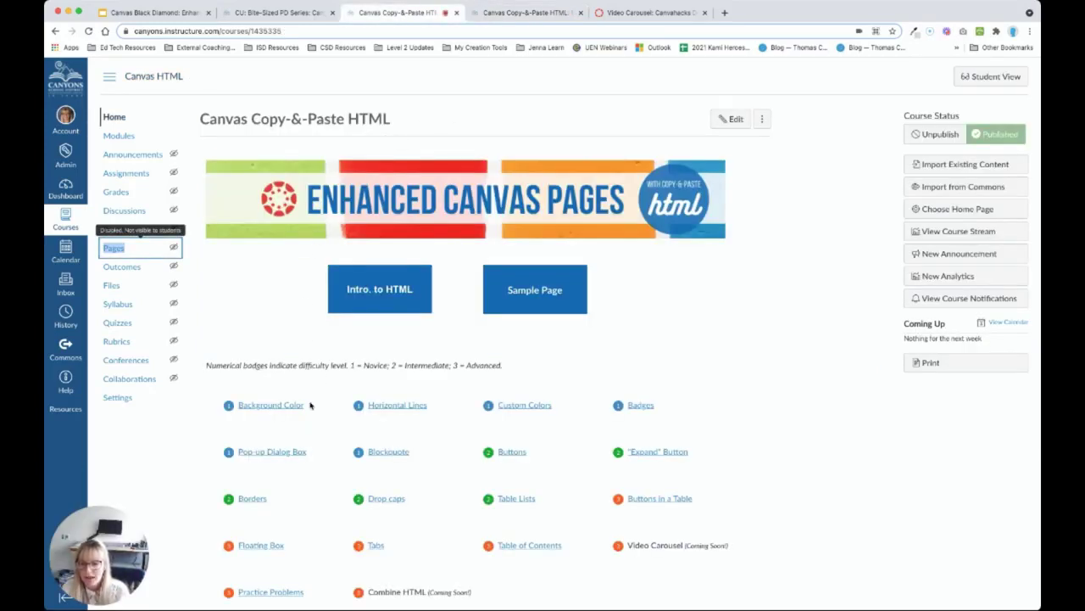
pyautogui.scroll(-1, 284, 414)
pyautogui.scroll(-3, 283, 414)
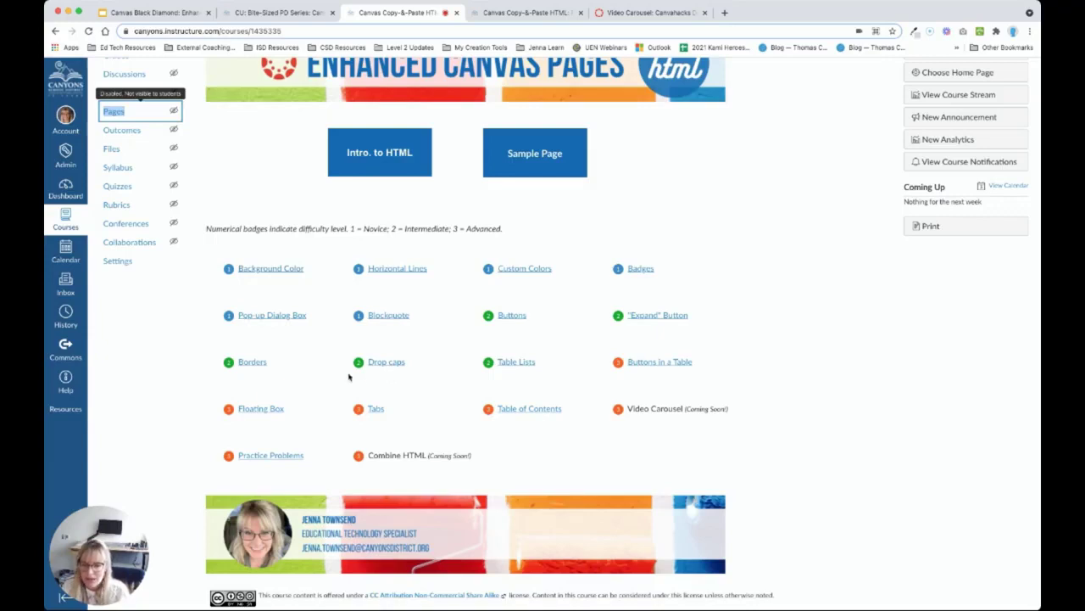
# Open the Background Color example page and select its whole div snippet with #f5f5f5 background.
pyautogui.click(269, 270)
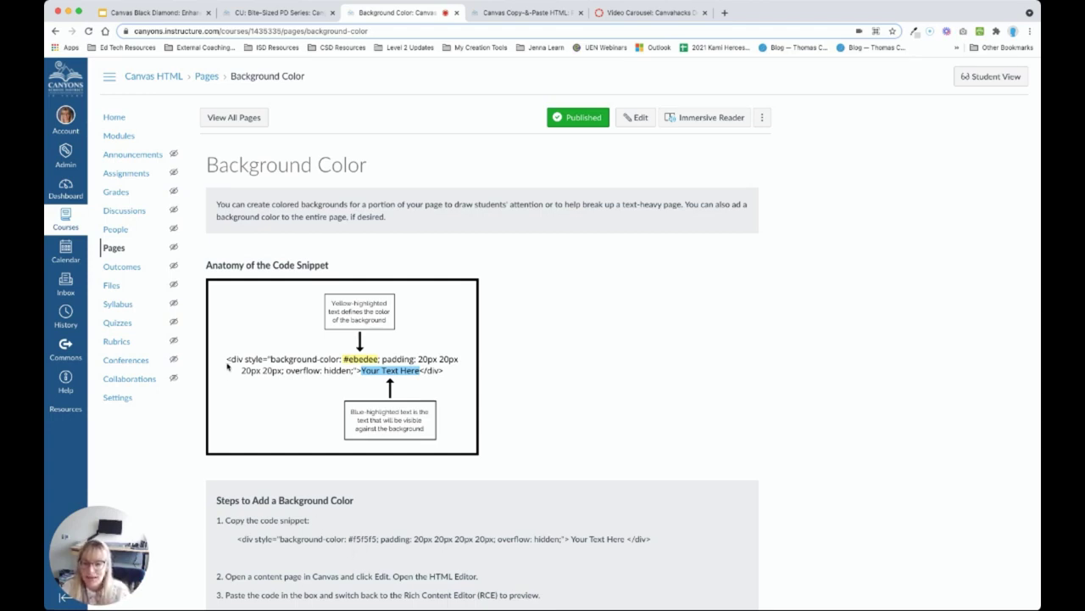
pyautogui.scroll(-1, 227, 367)
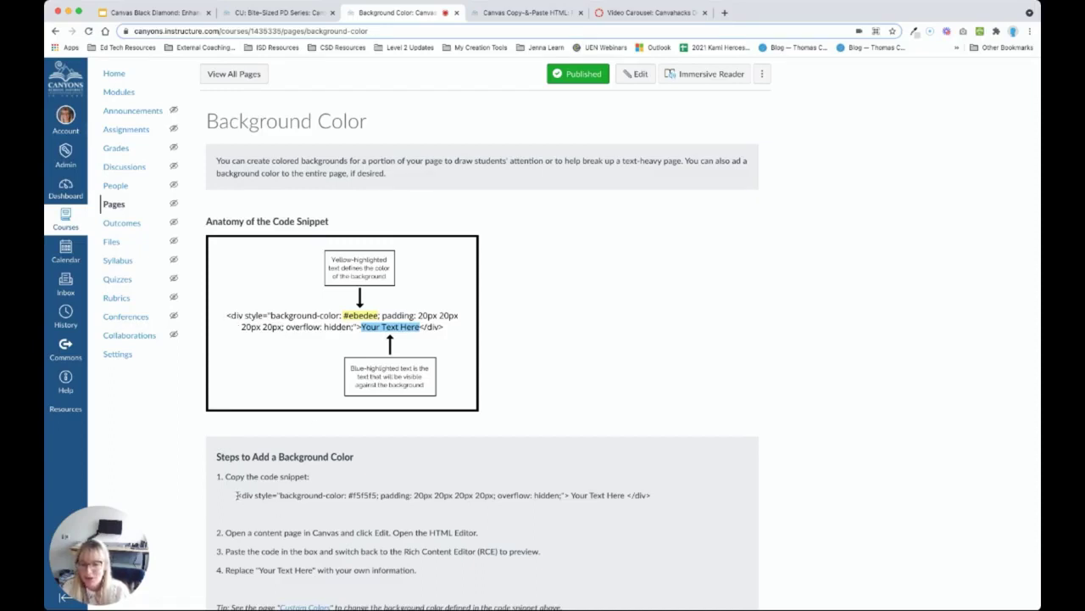
pyautogui.moveTo(237, 495); pyautogui.dragTo(289, 495)
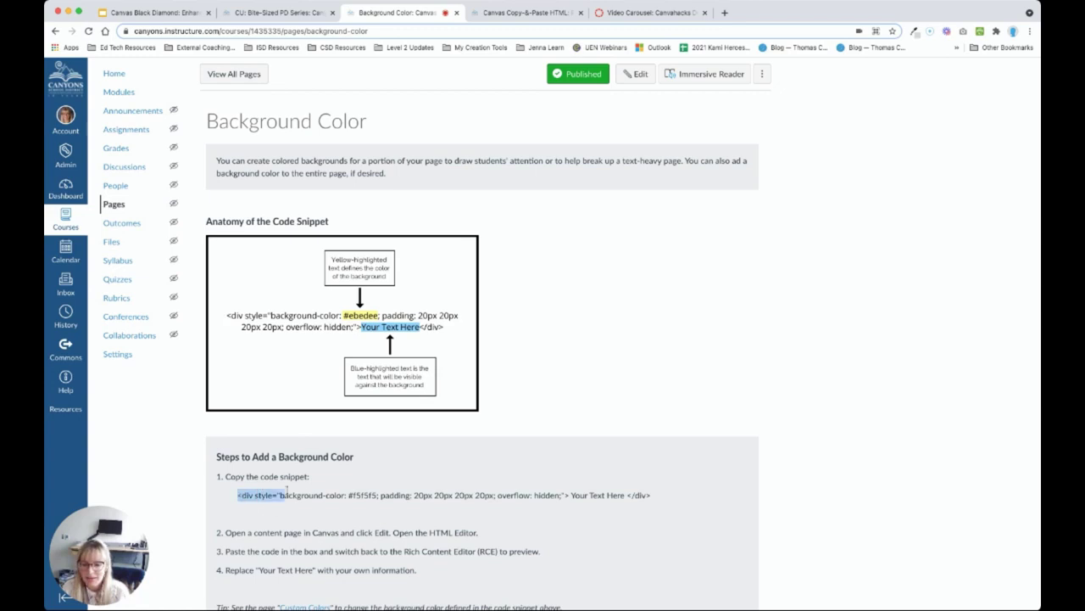
pyautogui.tripleClick(416, 495)
pyautogui.click(565, 491)
pyautogui.tripleClick(619, 490)
pyautogui.press('super+c')
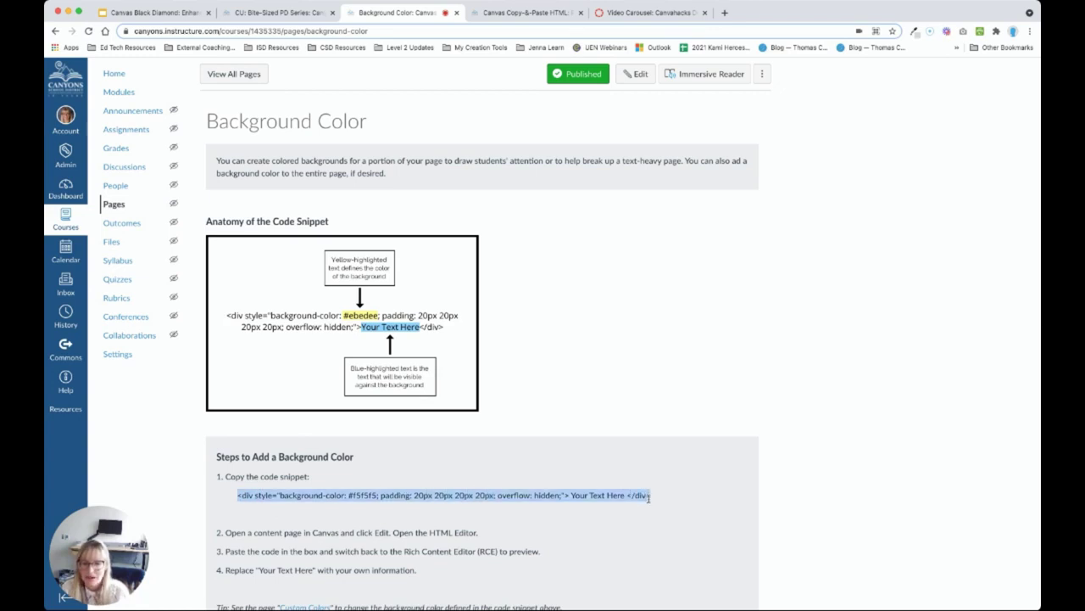
# Paste the background-color div into the Sample HTML page and replace its placeholder with 'Welcome!'.
pyautogui.click(527, 14)
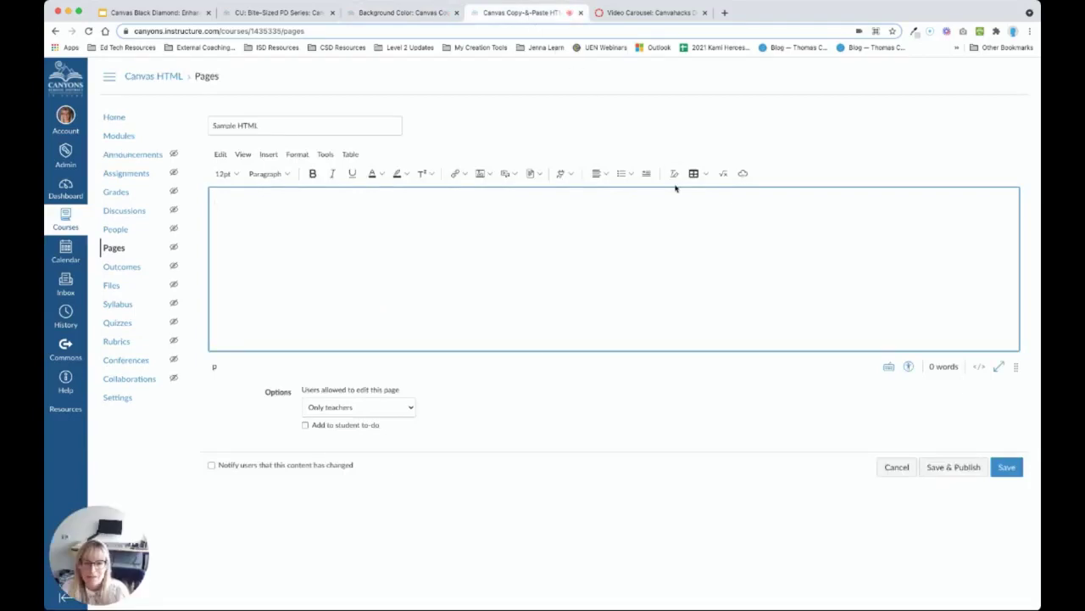
pyautogui.click(979, 373)
pyautogui.press('super+v')
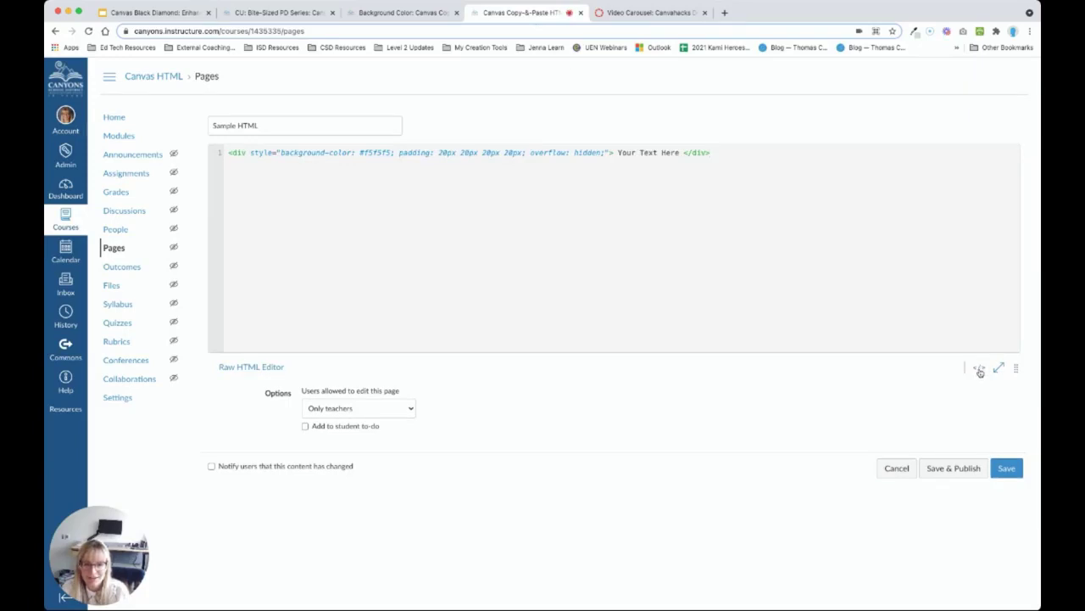
pyautogui.click(979, 371)
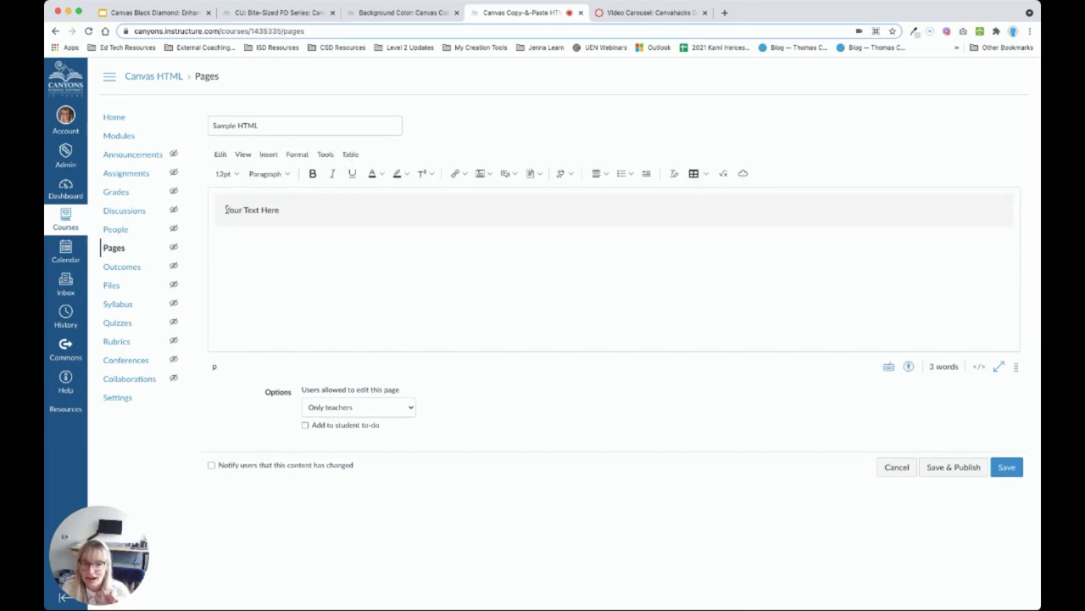
pyautogui.moveTo(225, 210); pyautogui.dragTo(280, 210)
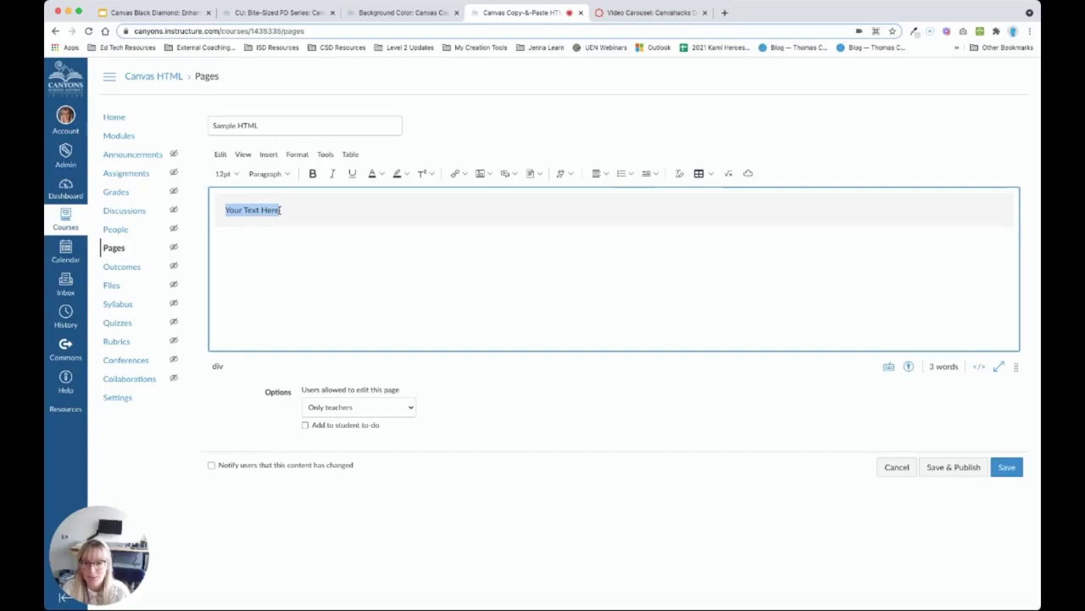
pyautogui.write('Welcome!')
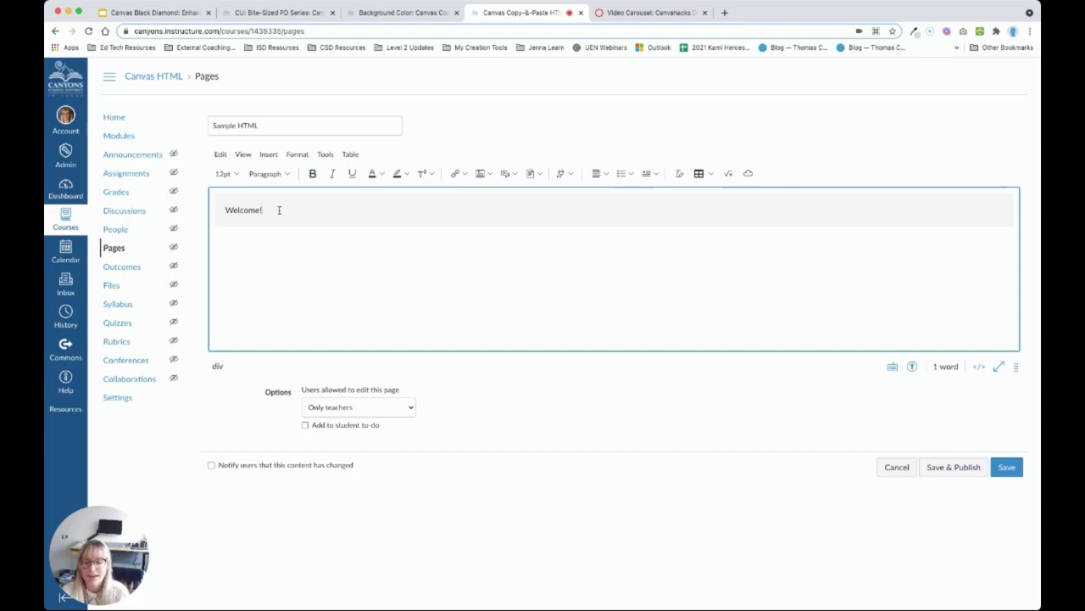
# Replace the box's #f5f5f5 background value with gray in the HTML source and preview it.
pyautogui.click(395, 13)
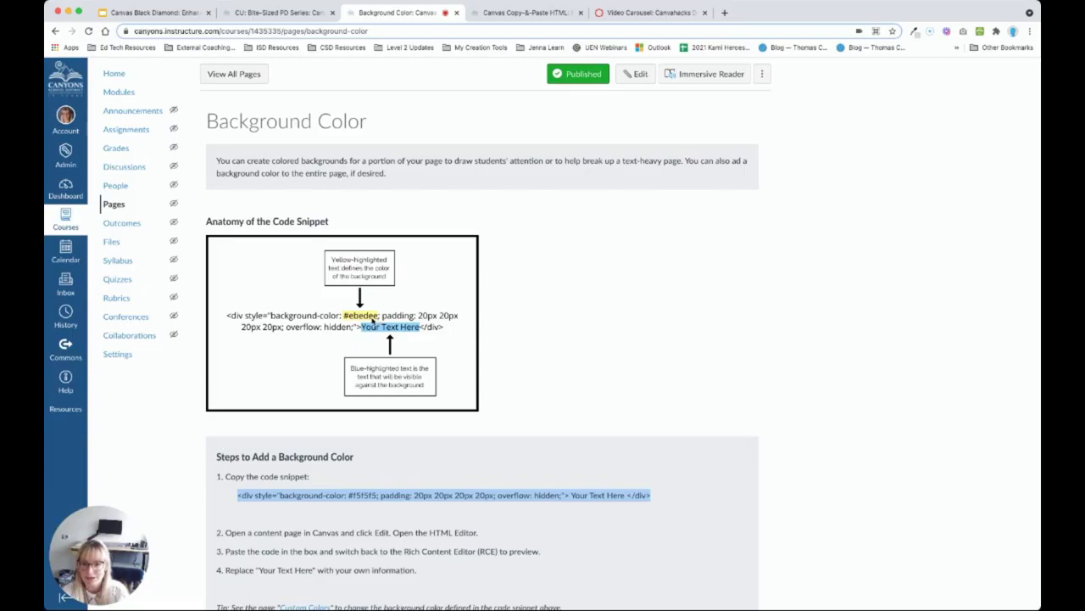
pyautogui.click(526, 14)
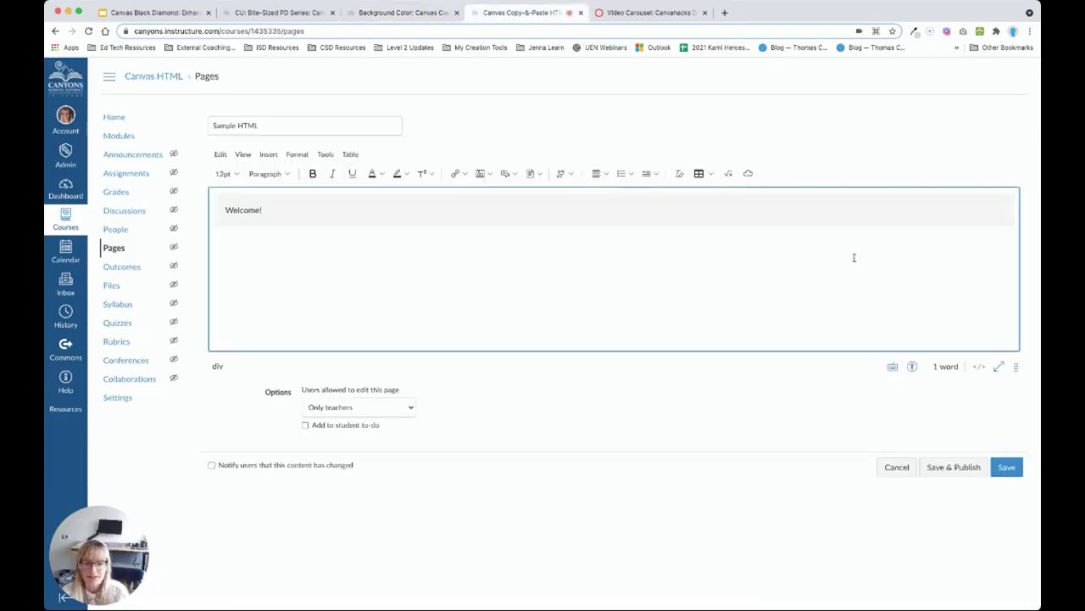
pyautogui.click(978, 366)
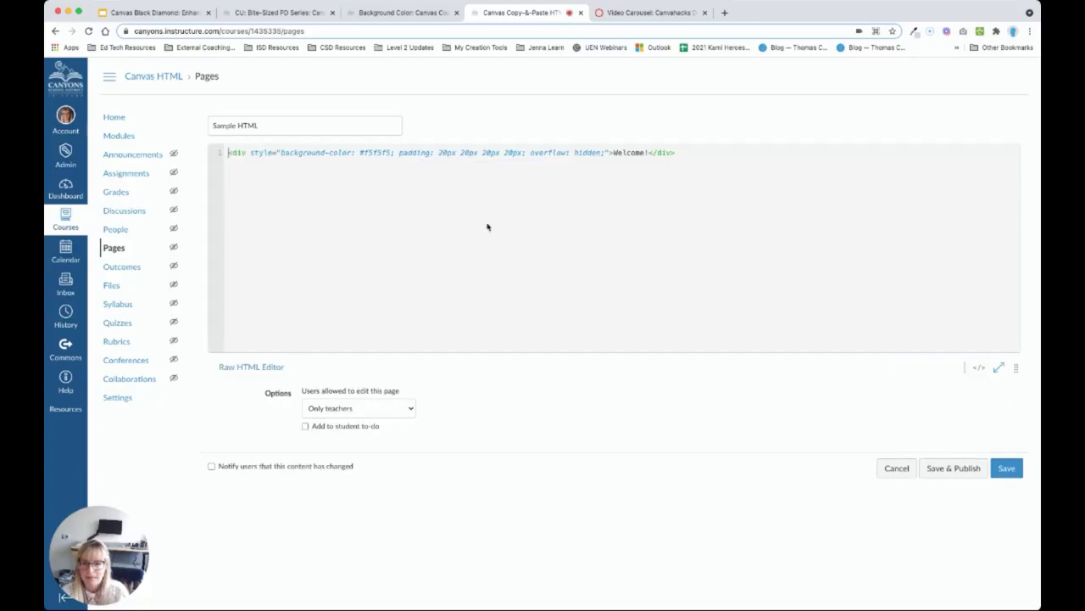
pyautogui.moveTo(360, 153); pyautogui.dragTo(390, 153)
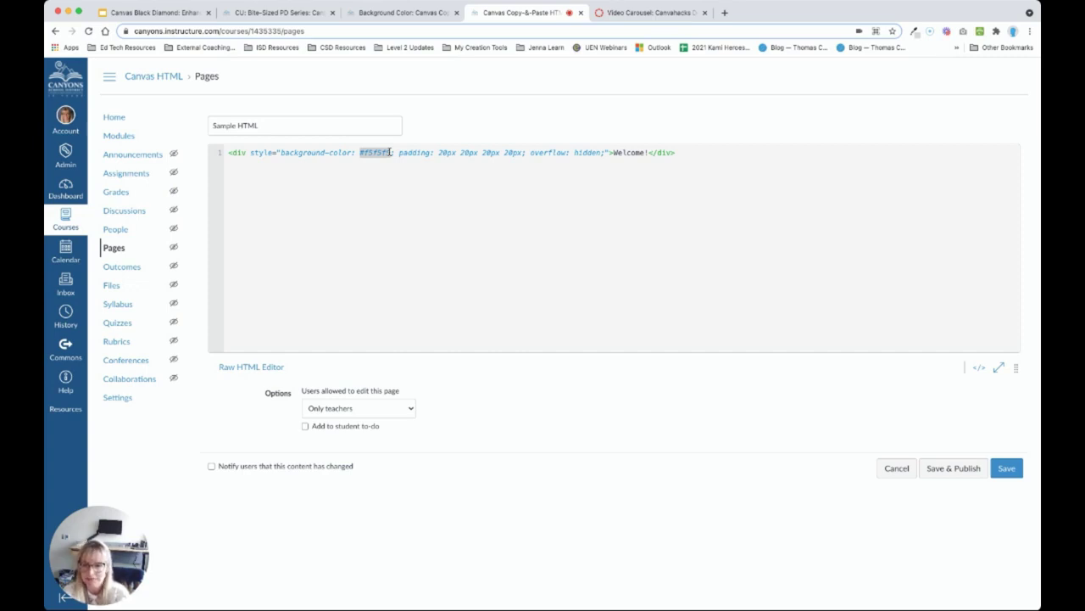
pyautogui.write('gray')
pyautogui.click(980, 367)
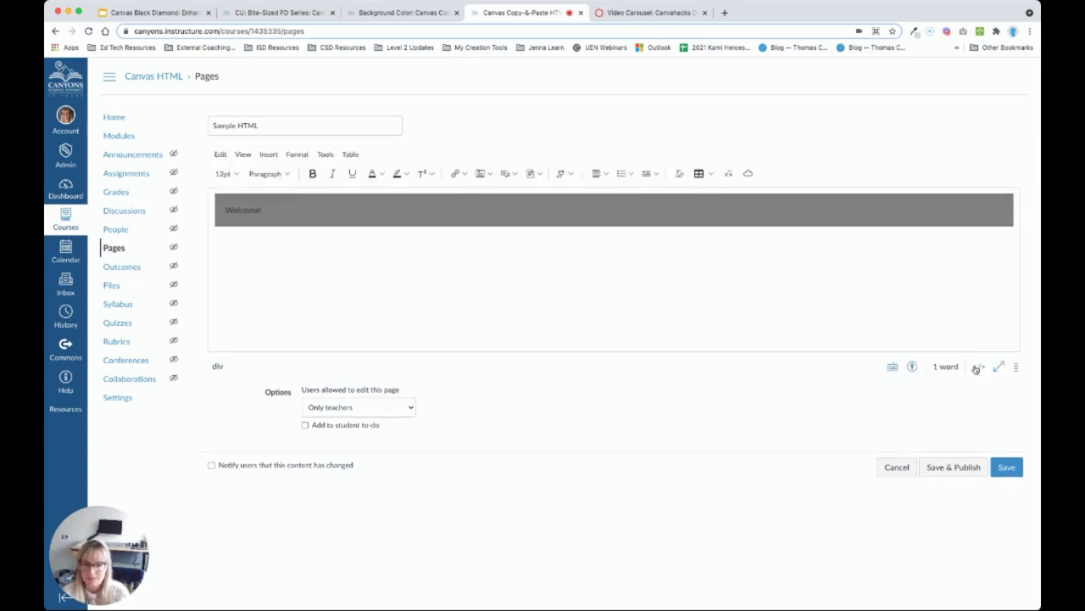
# Make the Welcome! text white.
pyautogui.moveTo(225, 209); pyautogui.dragTo(264, 209)
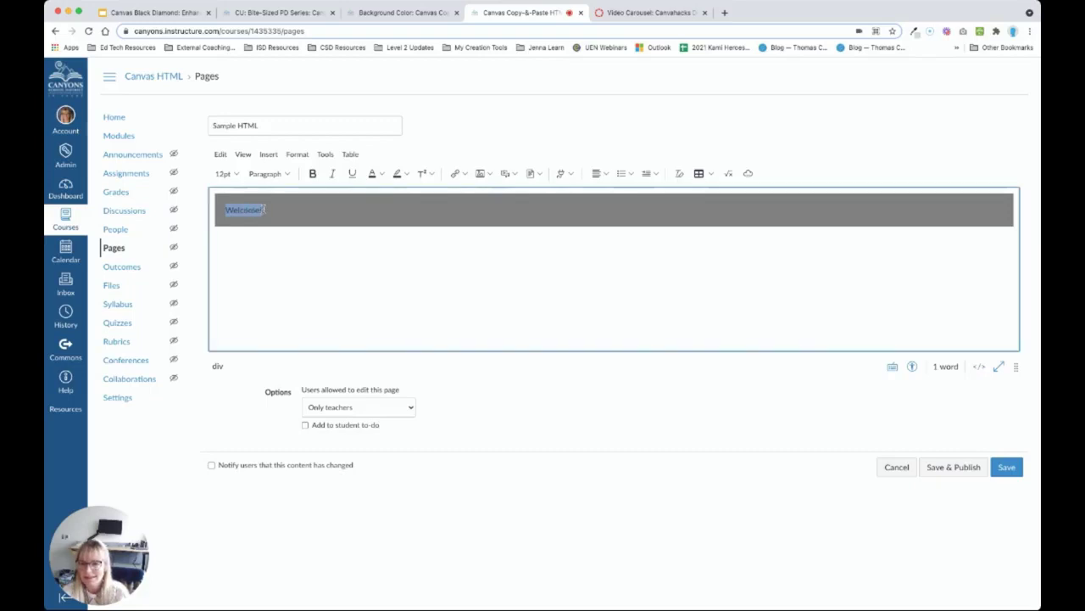
pyautogui.click(382, 173)
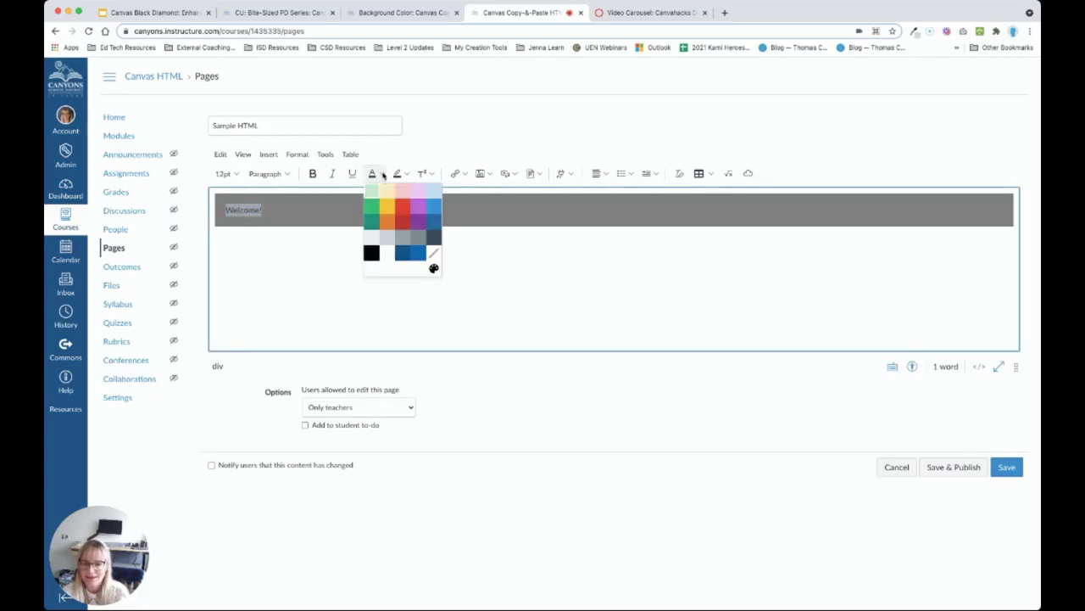
pyautogui.click(387, 253)
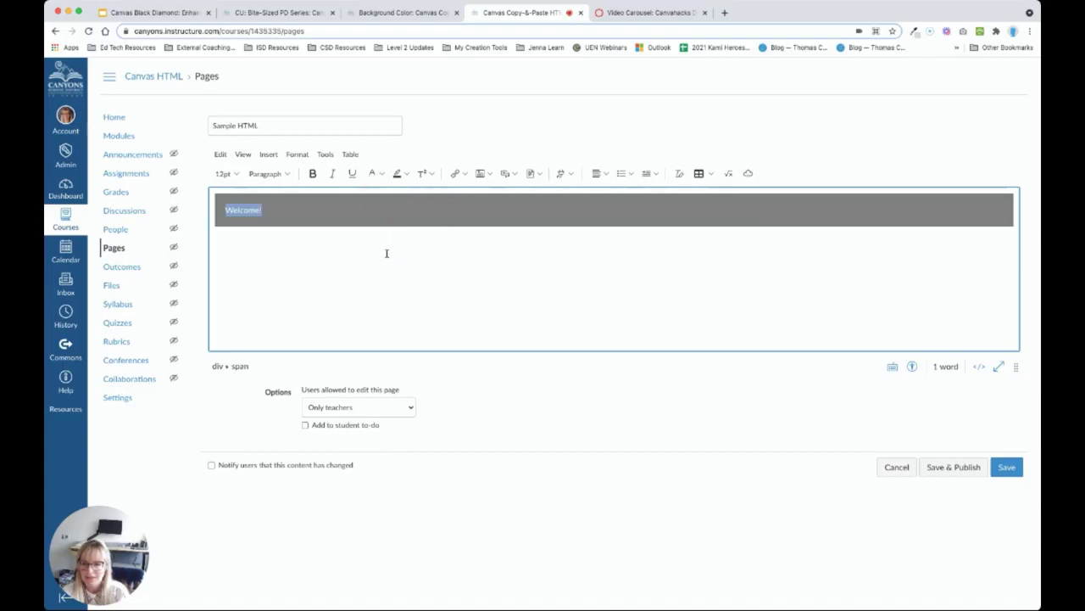
pyautogui.click(406, 267)
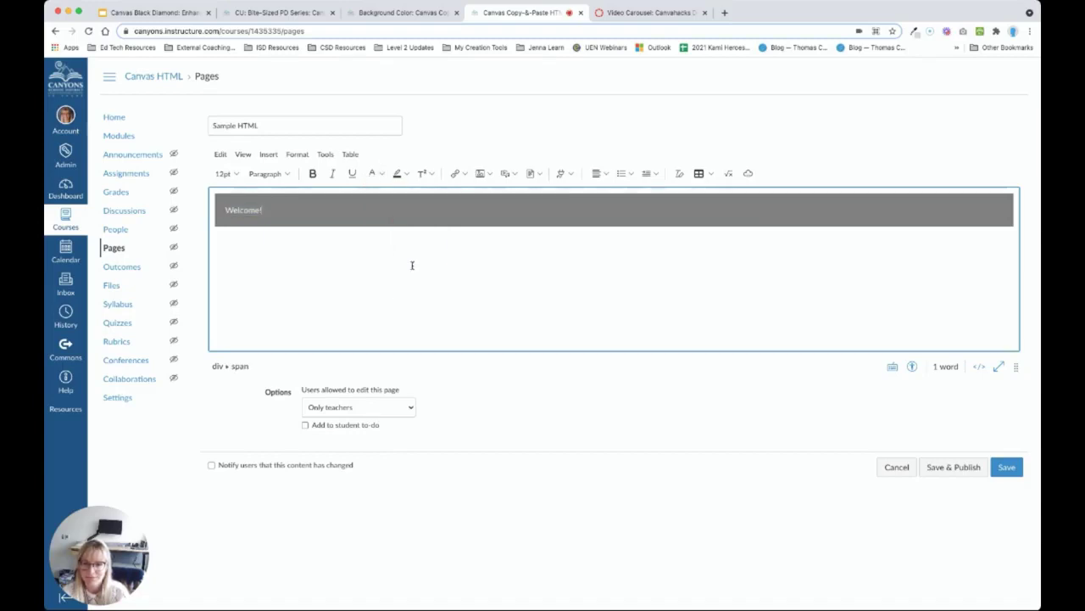
# Change the box's background colour from gray to blue in the HTML source.
pyautogui.click(980, 368)
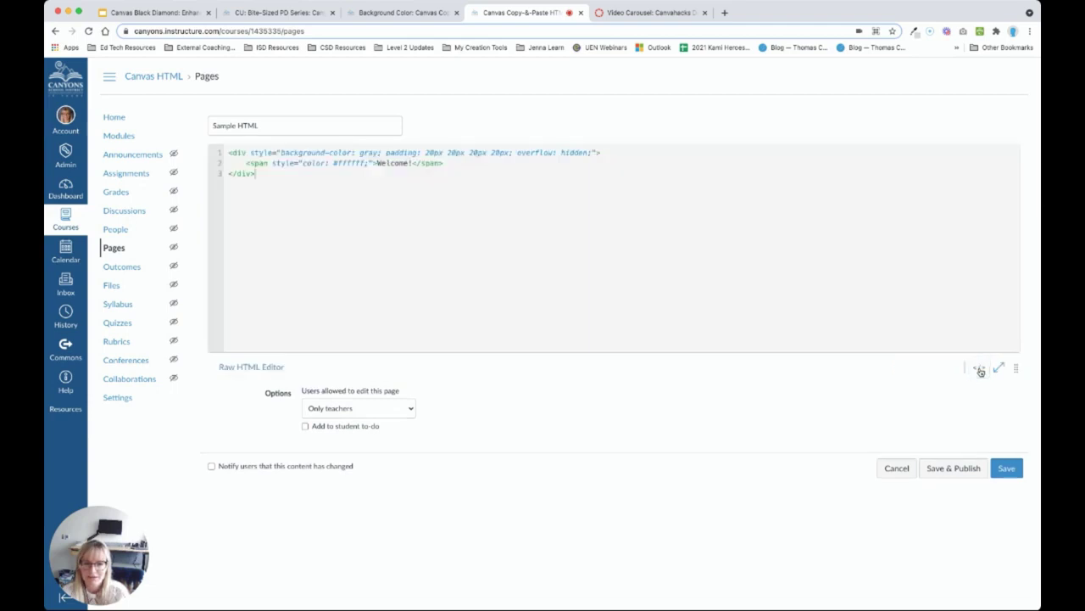
pyautogui.doubleClick(369, 152)
pyautogui.write('blue')
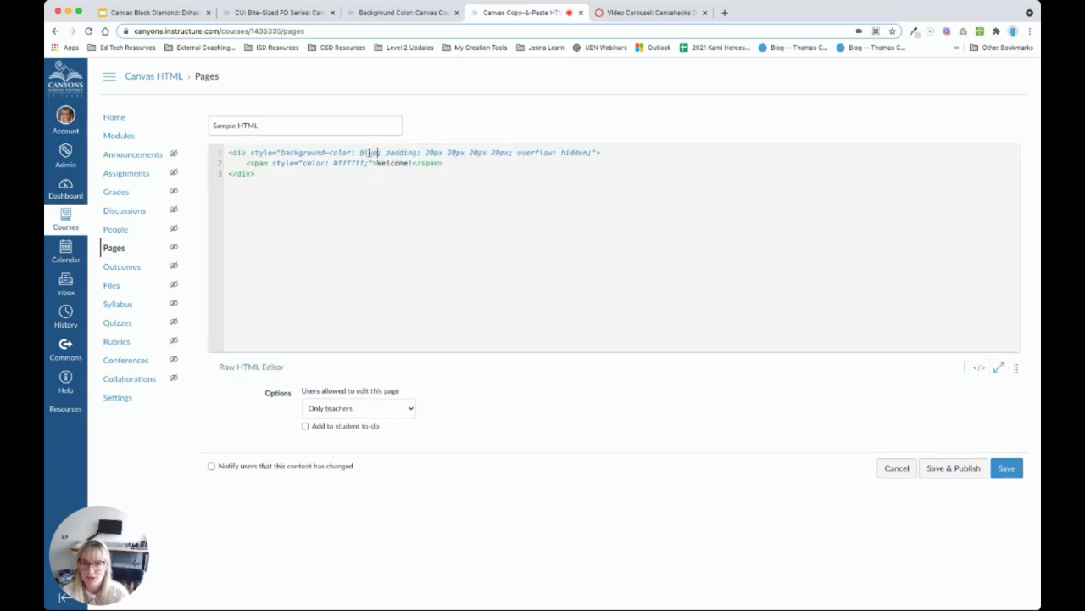
pyautogui.click(980, 368)
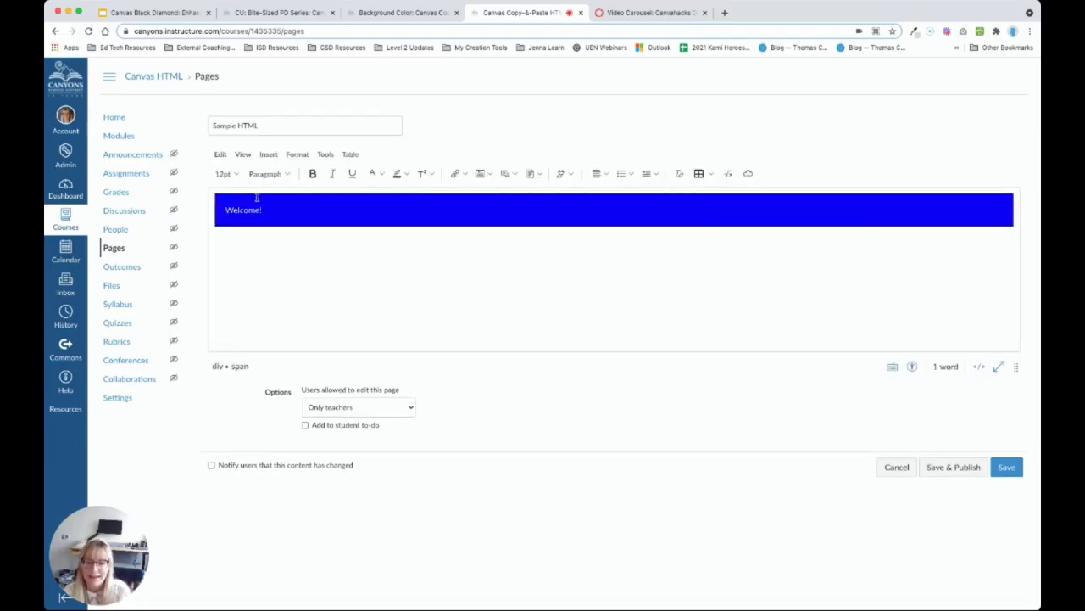
# Replace the blue background with the hex colour #ebedee.
pyautogui.click(980, 368)
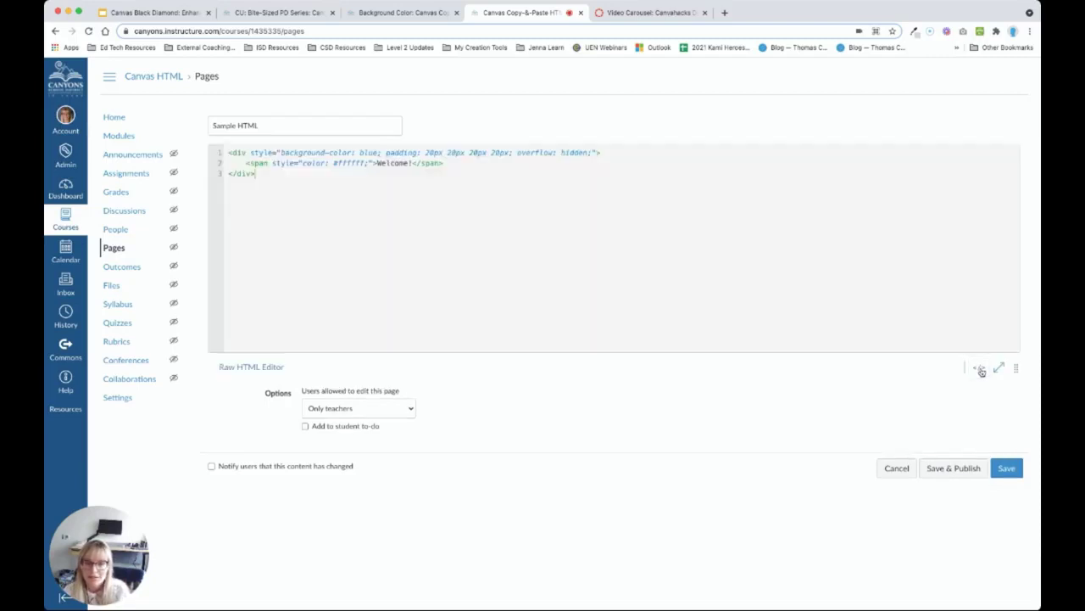
pyautogui.doubleClick(368, 153)
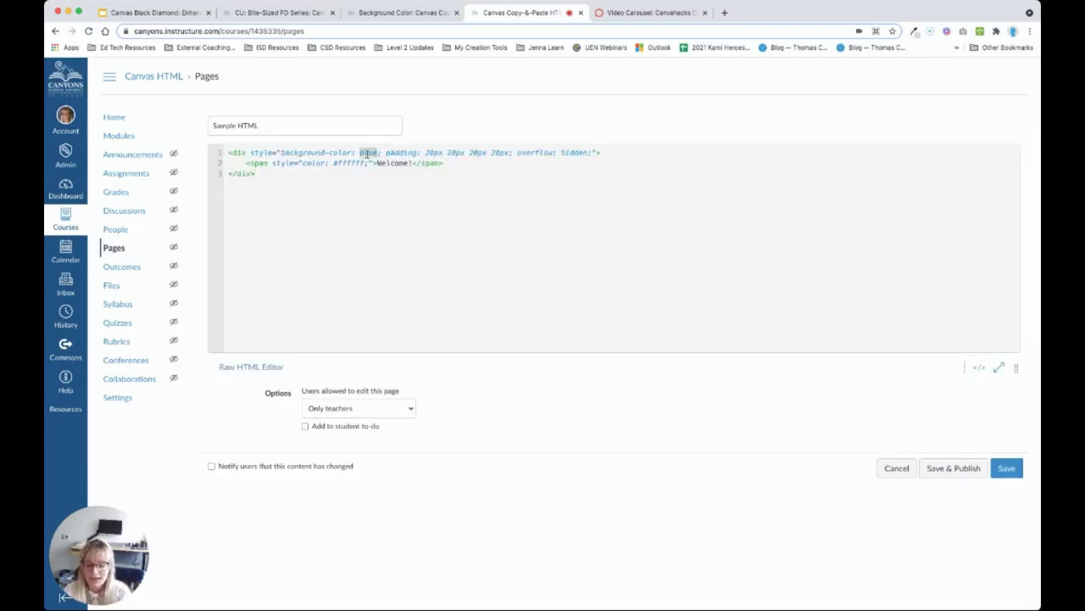
pyautogui.write('#0bdedd')
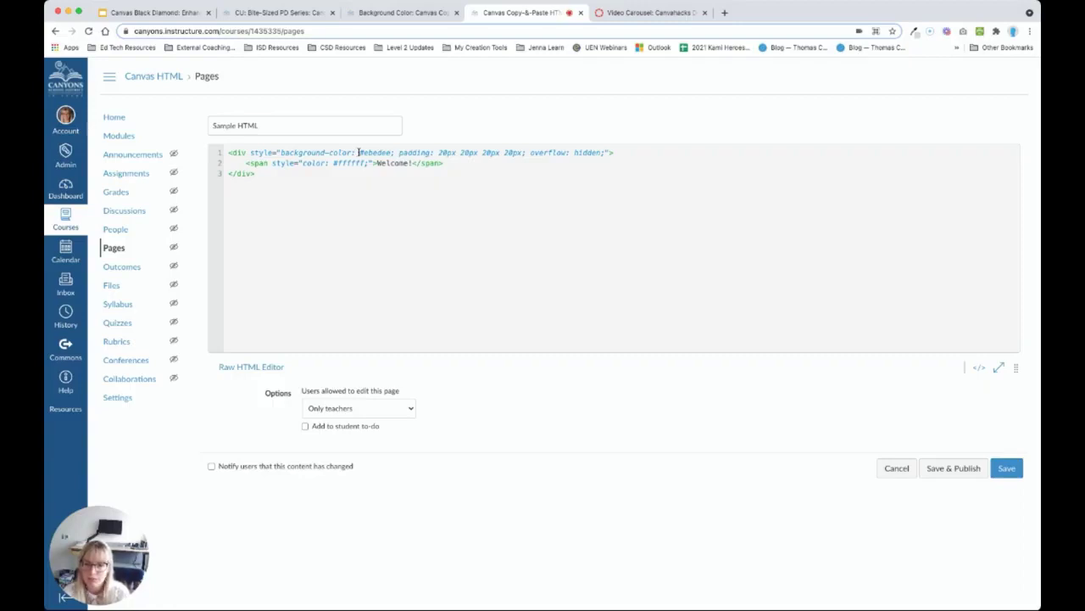
pyautogui.click(981, 368)
# Recolour the Welcome! text black.
pyautogui.click(240, 211)
pyautogui.doubleClick(242, 210)
pyautogui.moveTo(263, 210); pyautogui.dragTo(217, 212)
pyautogui.click(382, 174)
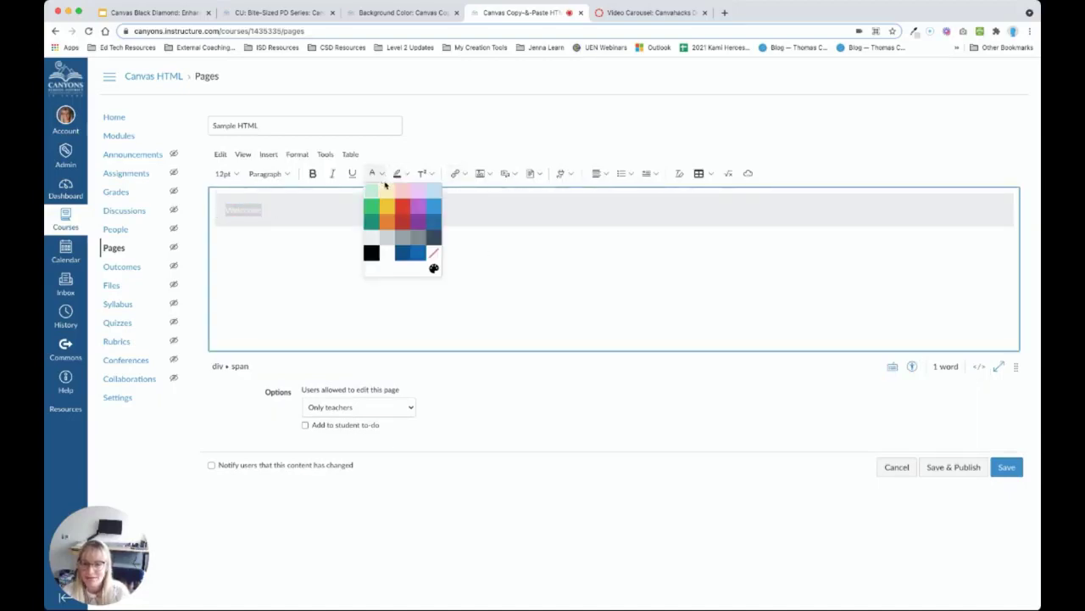
pyautogui.click(371, 253)
pyautogui.click(361, 256)
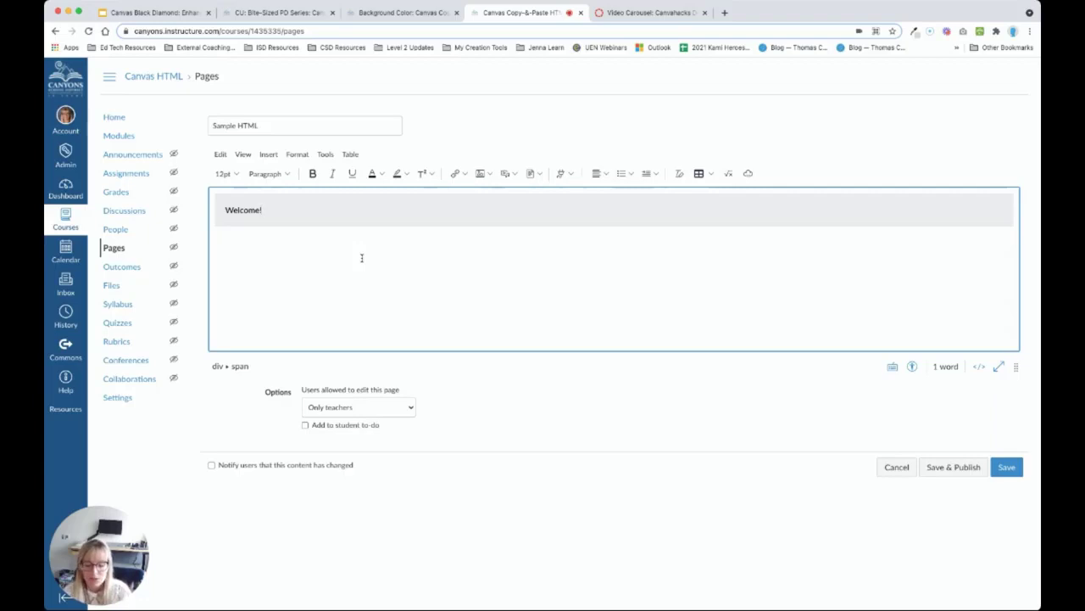
# Add the line 'Outside of the content box.' below the Welcome! box in the HTML, then preview it formatted.
pyautogui.press('Return')
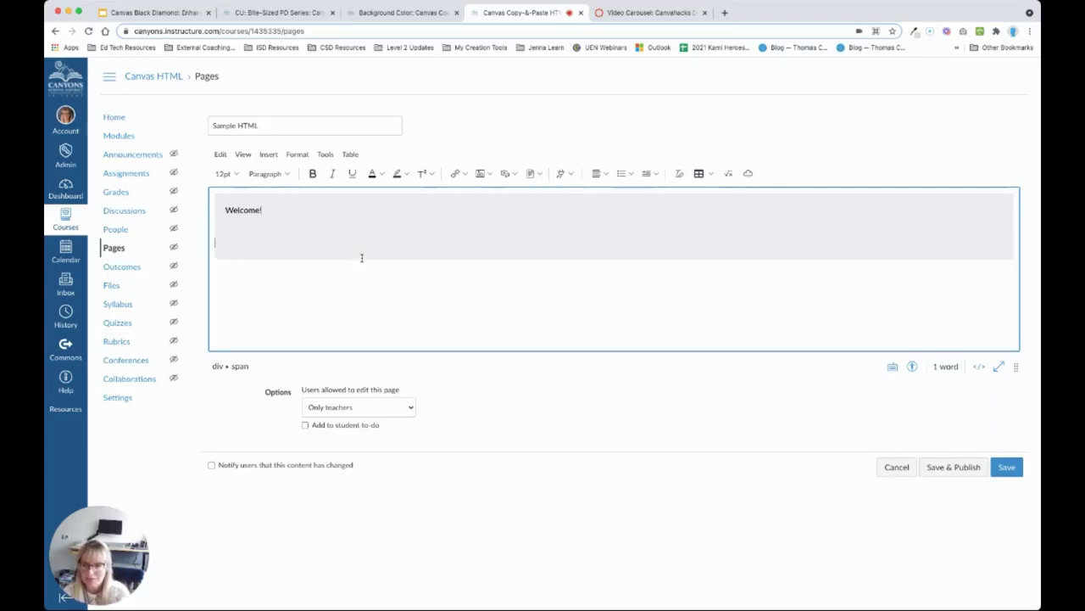
pyautogui.press('BackSpace')
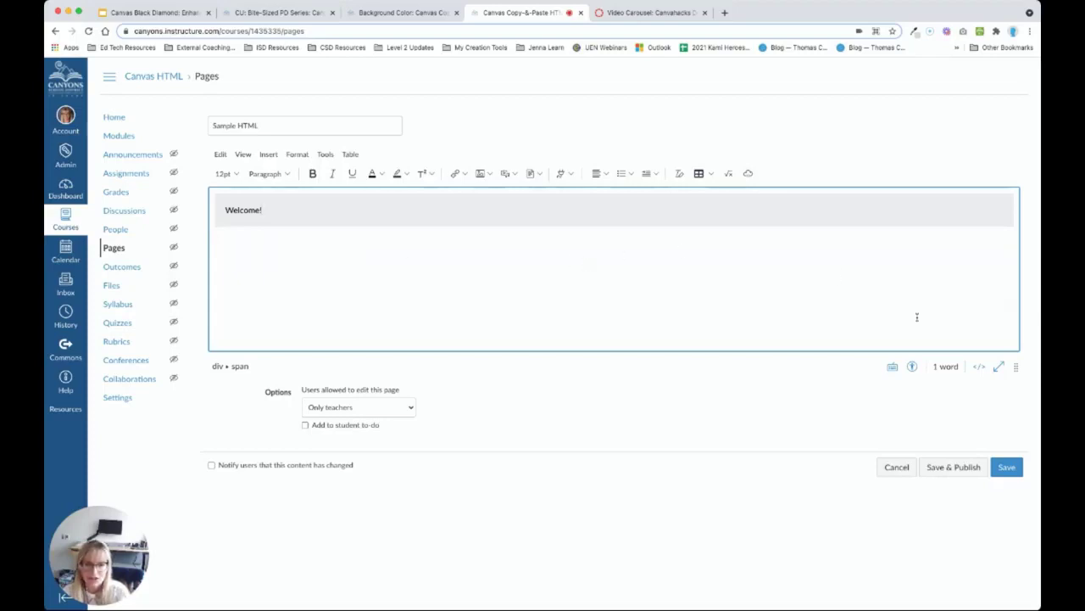
pyautogui.click(980, 368)
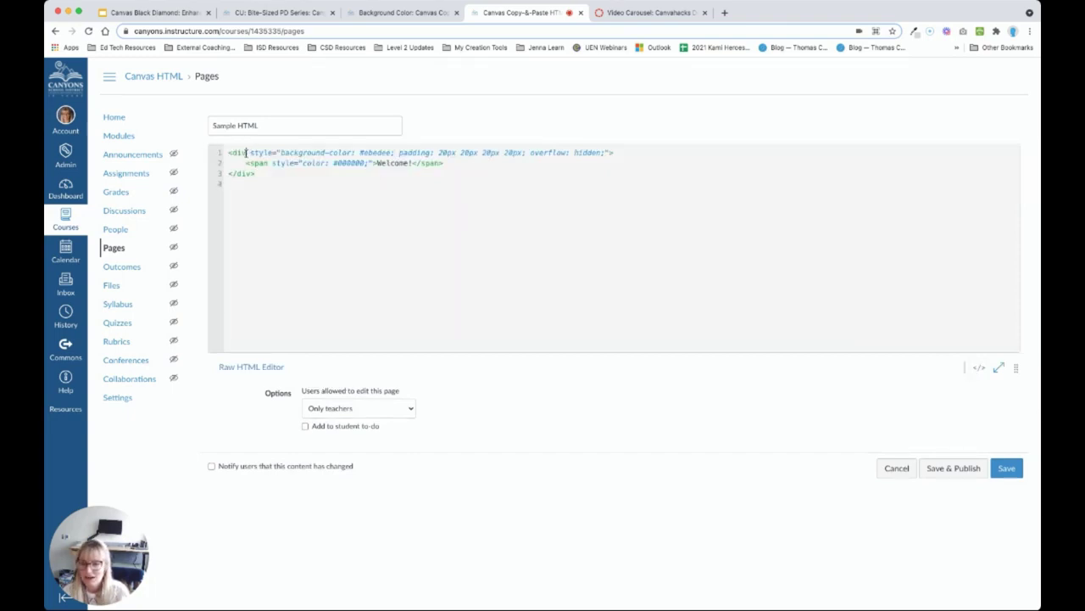
pyautogui.moveTo(246, 152); pyautogui.dragTo(256, 173)
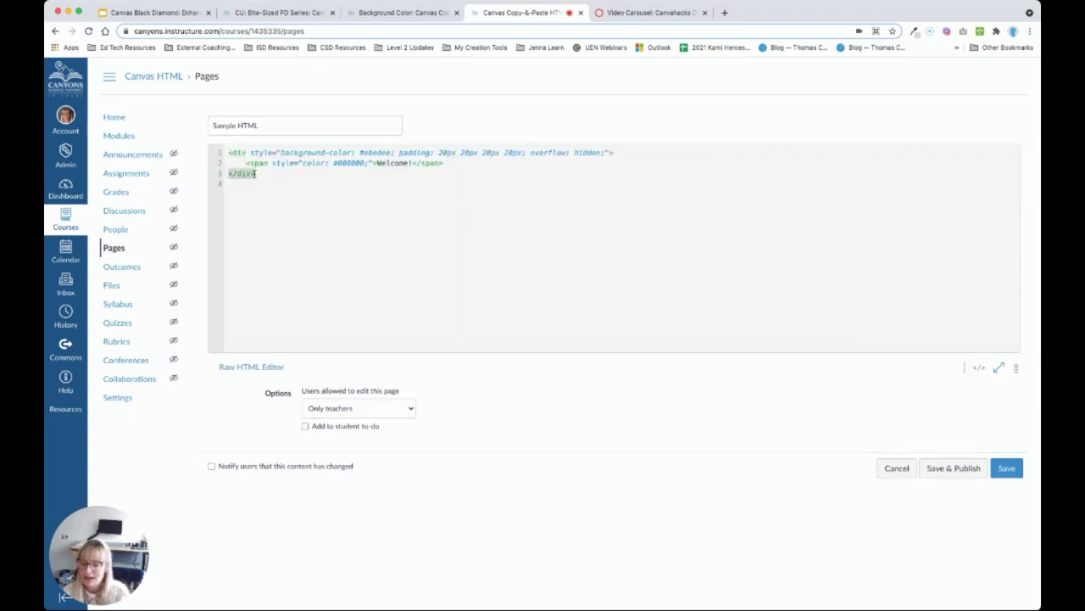
pyautogui.click(255, 185)
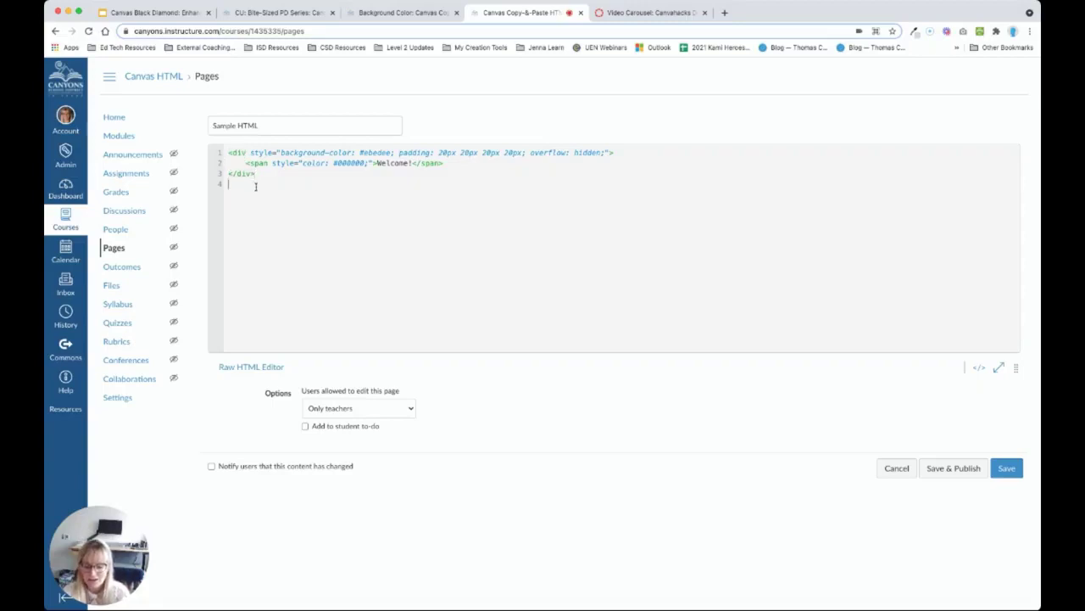
pyautogui.write('Outside of the content box.')
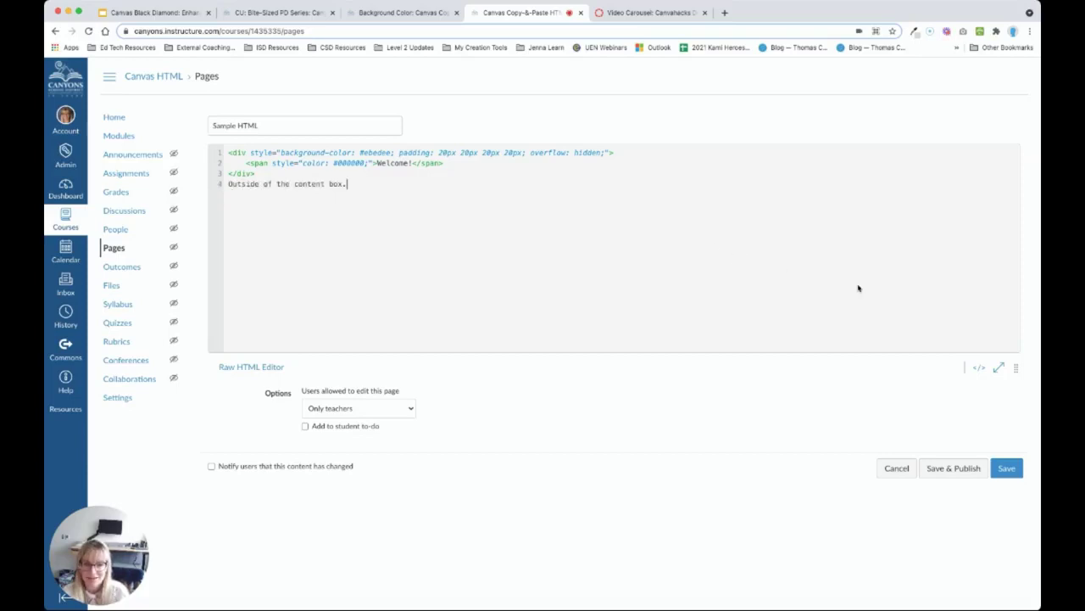
pyautogui.click(980, 369)
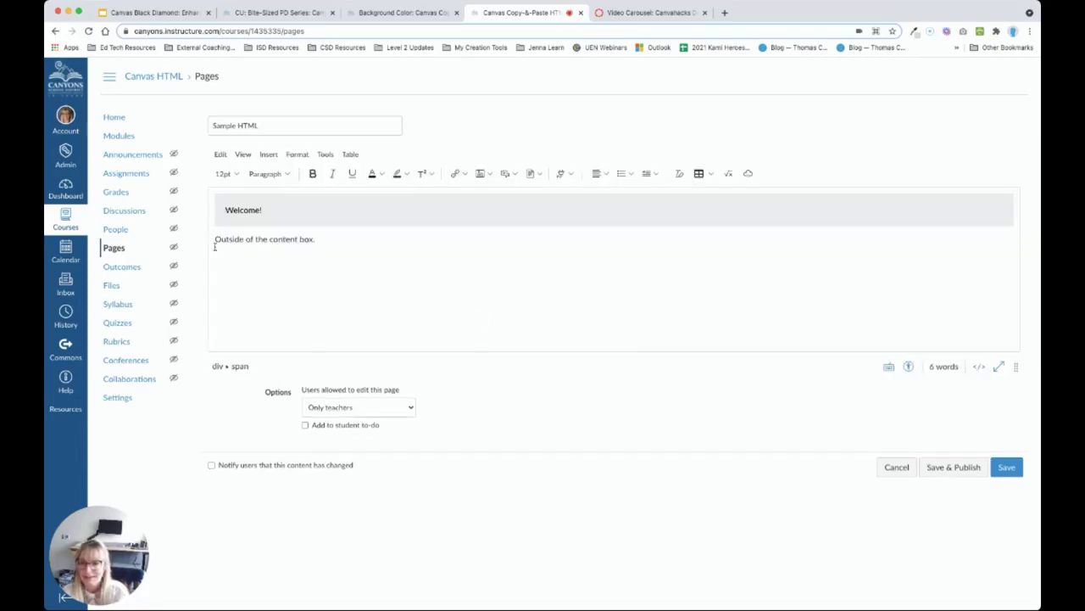
pyautogui.moveTo(214, 239); pyautogui.dragTo(316, 241)
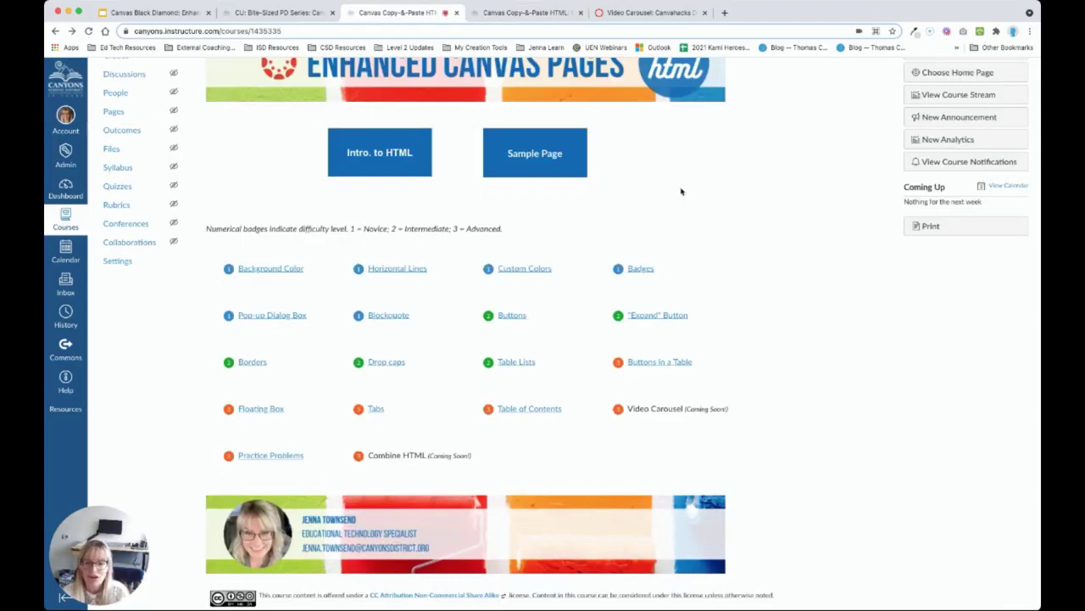
# Open the Horizontal Lines example and select its 4px solid blue hr code snippet.
pyautogui.click(398, 269)
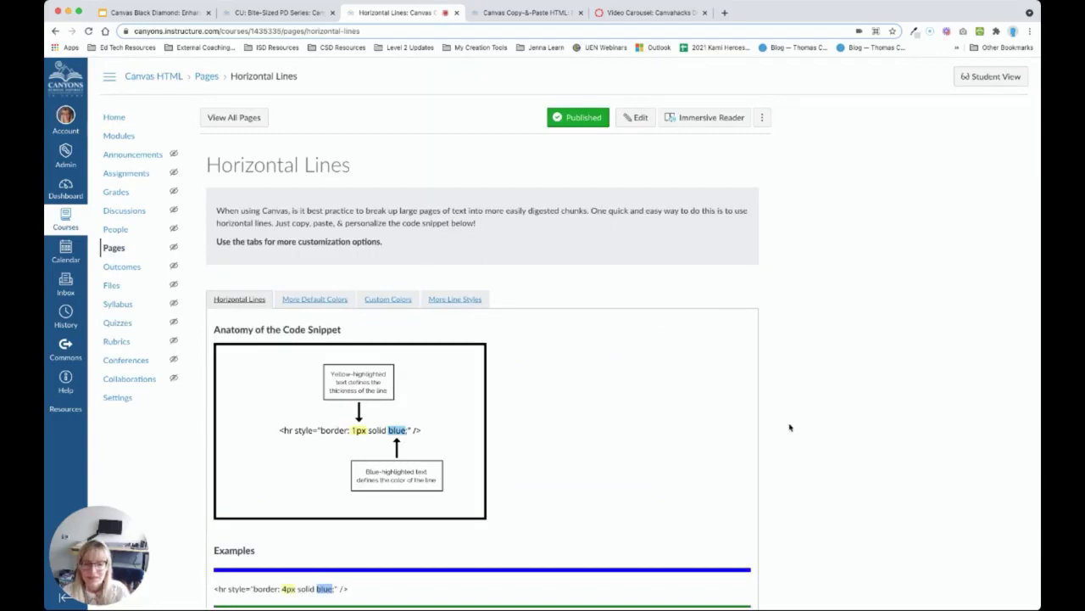
pyautogui.scroll(-4, 789, 428)
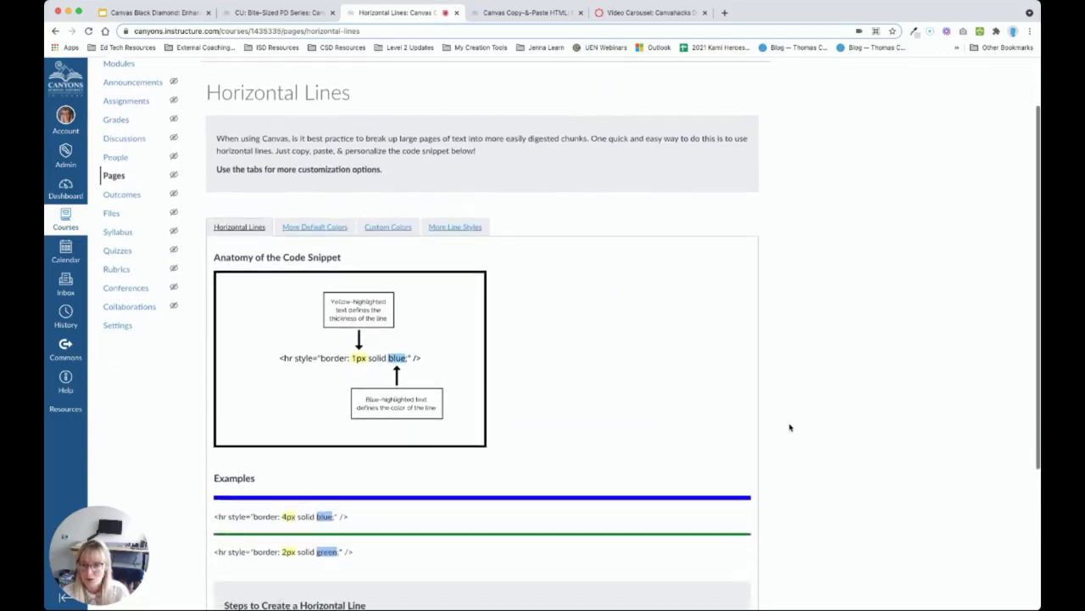
pyautogui.scroll(-3, 788, 428)
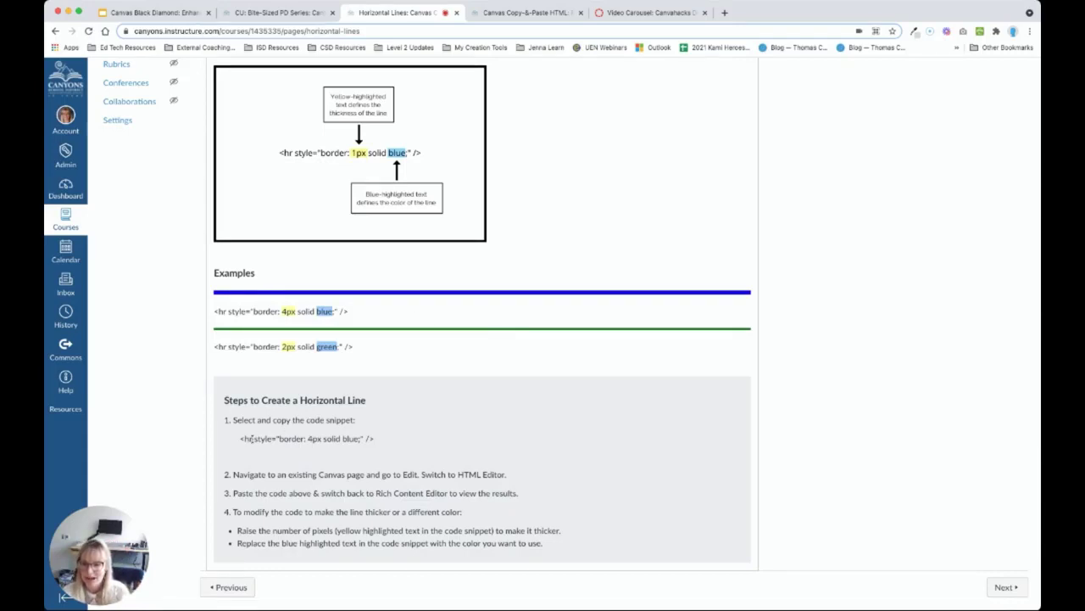
pyautogui.moveTo(240, 439); pyautogui.dragTo(376, 439)
pyautogui.press('super+c')
# Delete all the Sample HTML code and paste in the 4px solid blue <hr> snippet.
pyautogui.hotkey('ctrl', 'Tab')
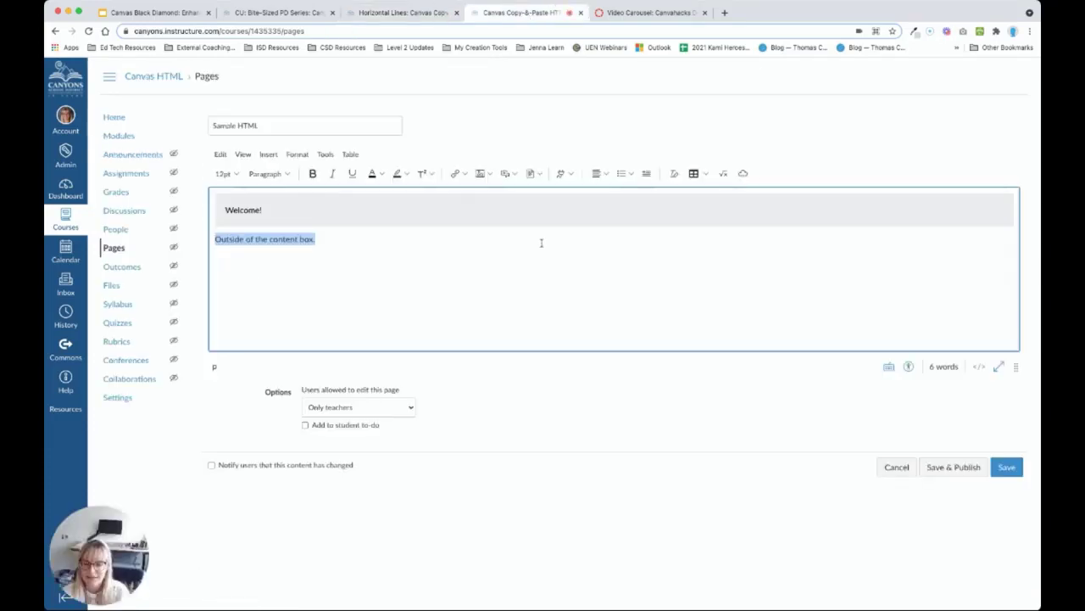
pyautogui.click(541, 243)
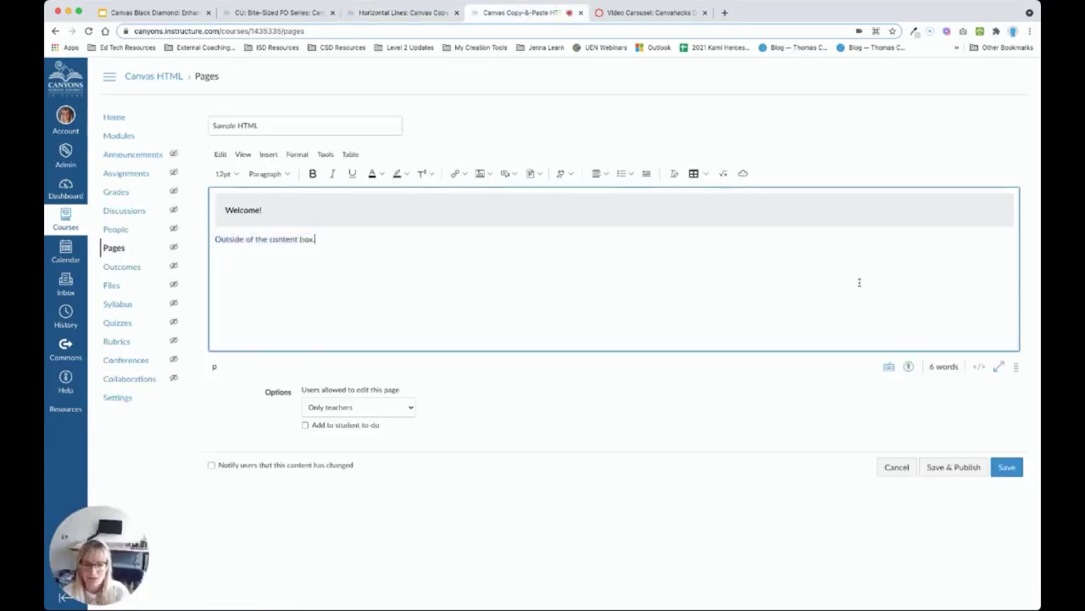
pyautogui.click(980, 367)
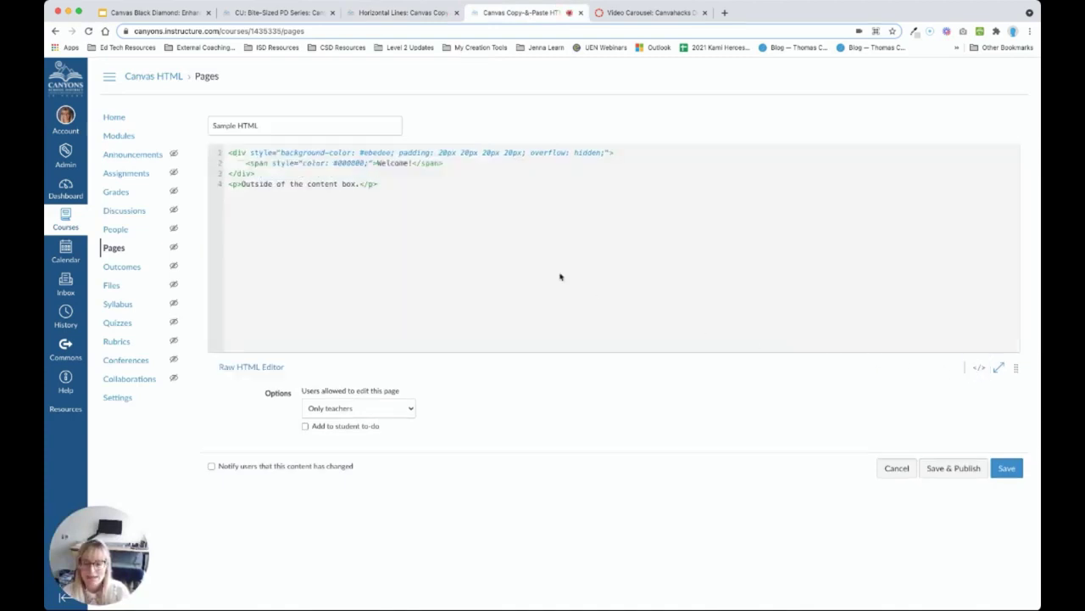
pyautogui.moveTo(399, 184); pyautogui.dragTo(194, 155)
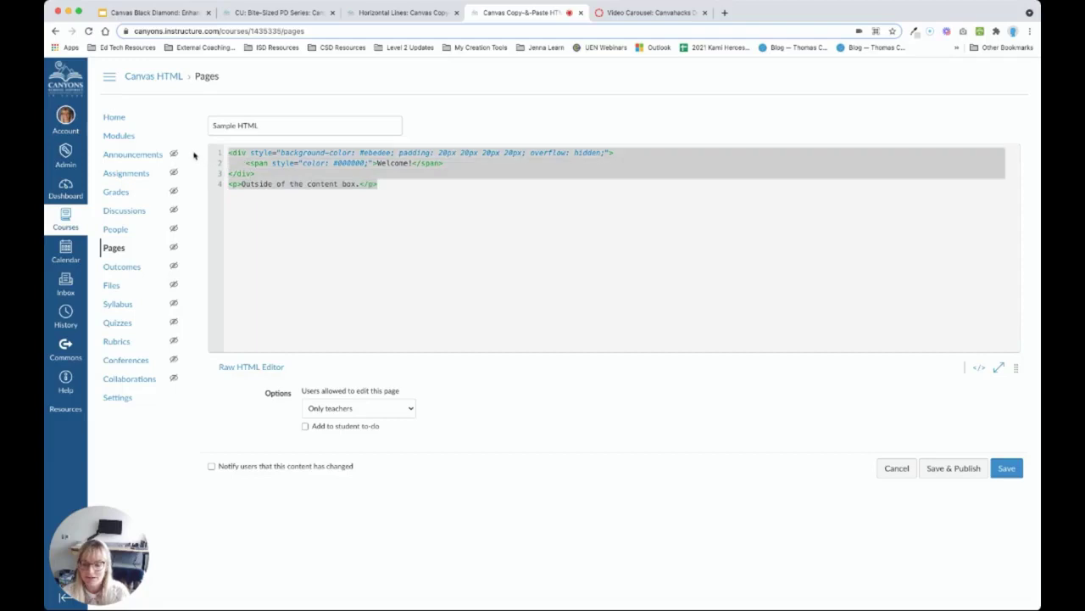
pyautogui.press('BackSpace')
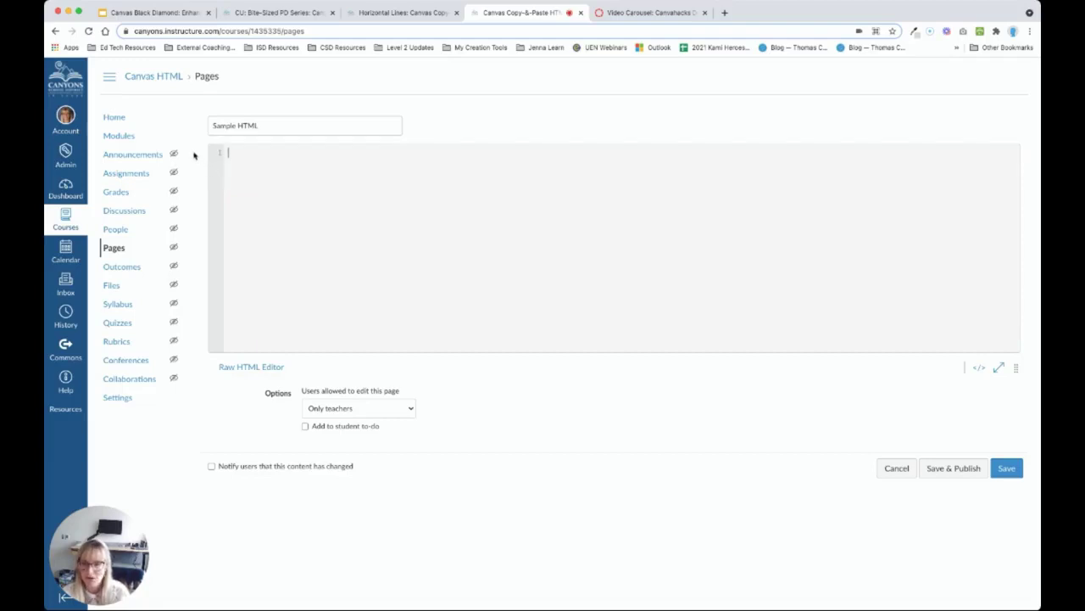
pyautogui.press('super+v')
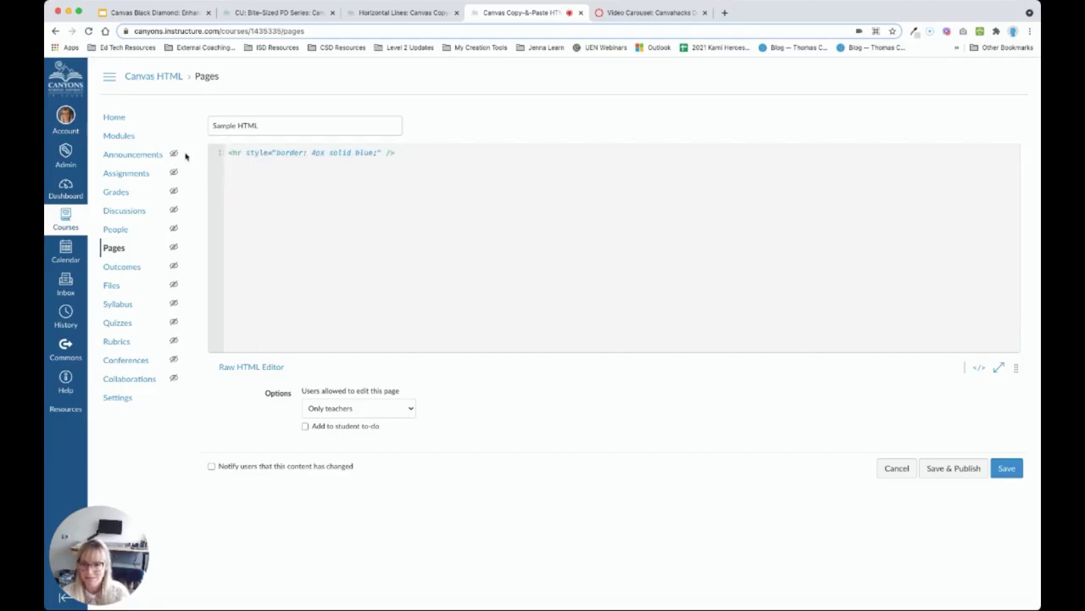
# Go back to the Horizontal Lines example page and scroll up to Anatomy of the Code Snippet.
pyautogui.click(395, 12)
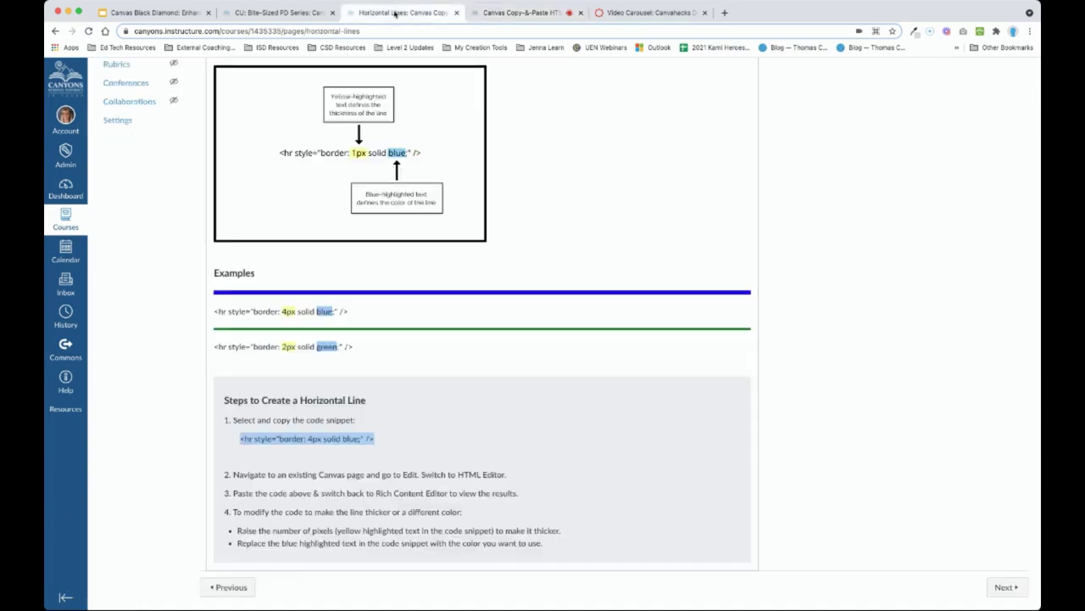
pyautogui.scroll(1, 435, 105)
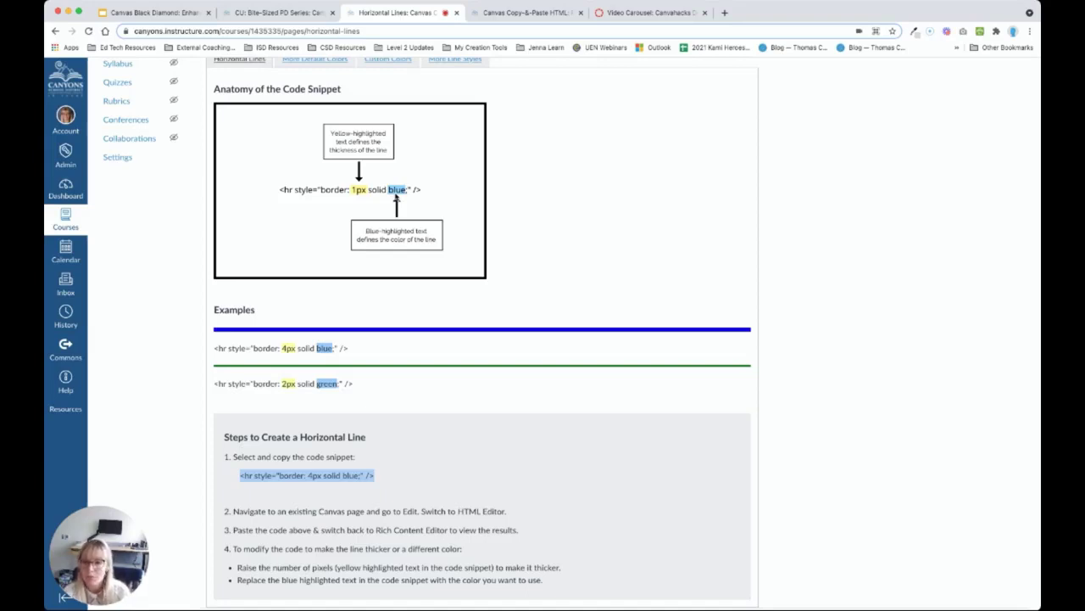
pyautogui.scroll(1, 394, 197)
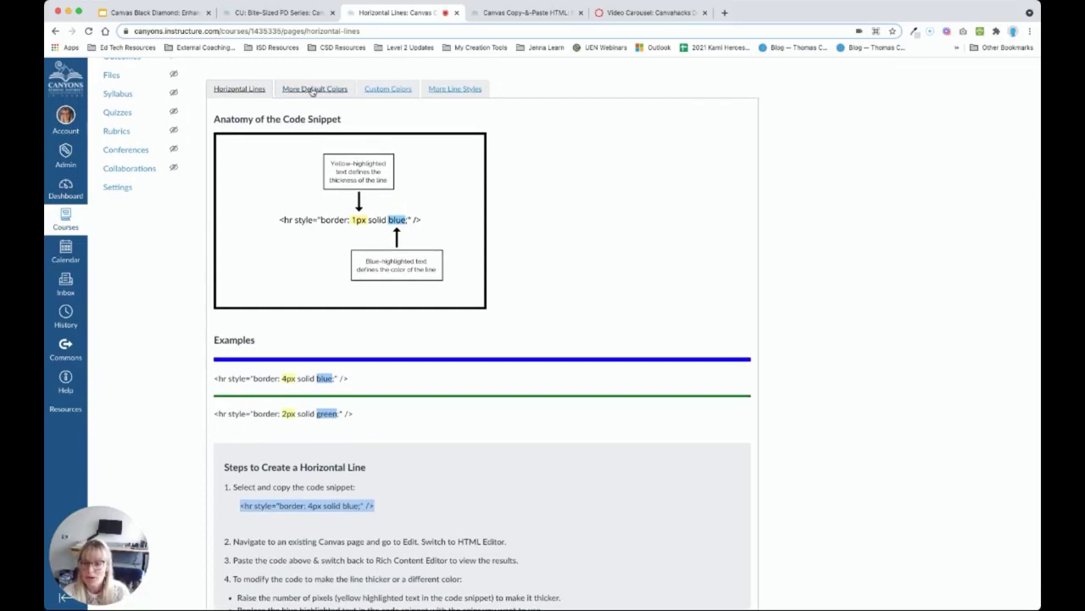
# Browse the More Default Colors, Custom Colors and More Line Styles line examples.
pyautogui.click(313, 89)
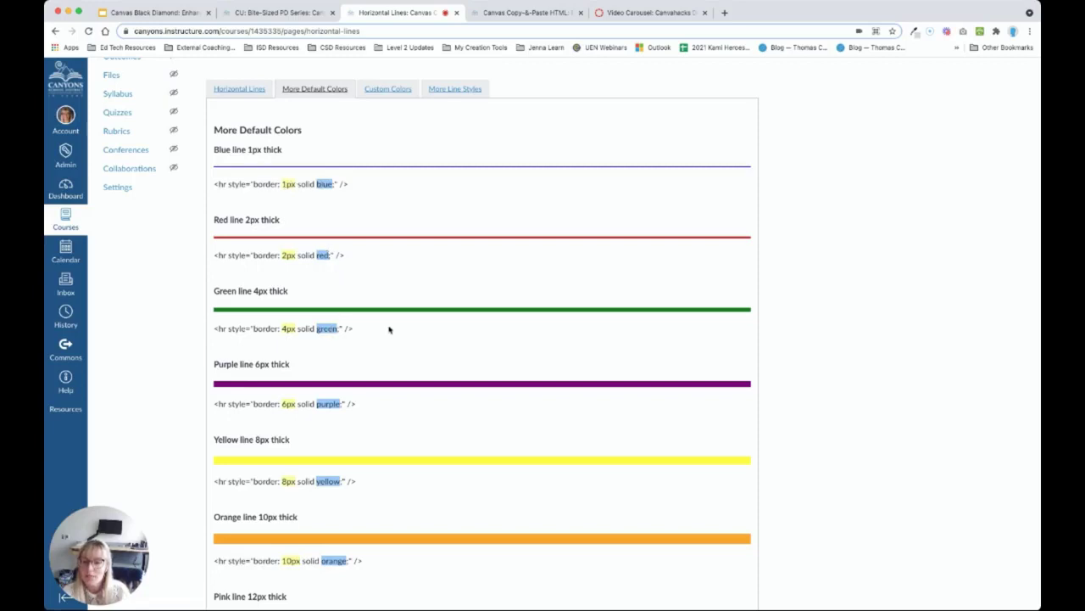
pyautogui.click(385, 90)
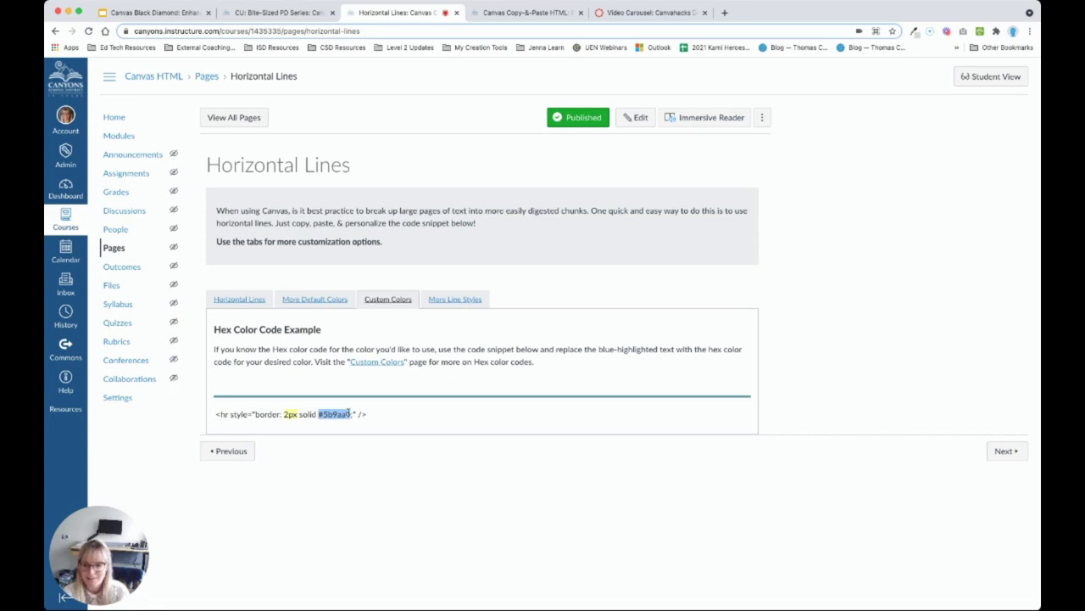
pyautogui.click(455, 299)
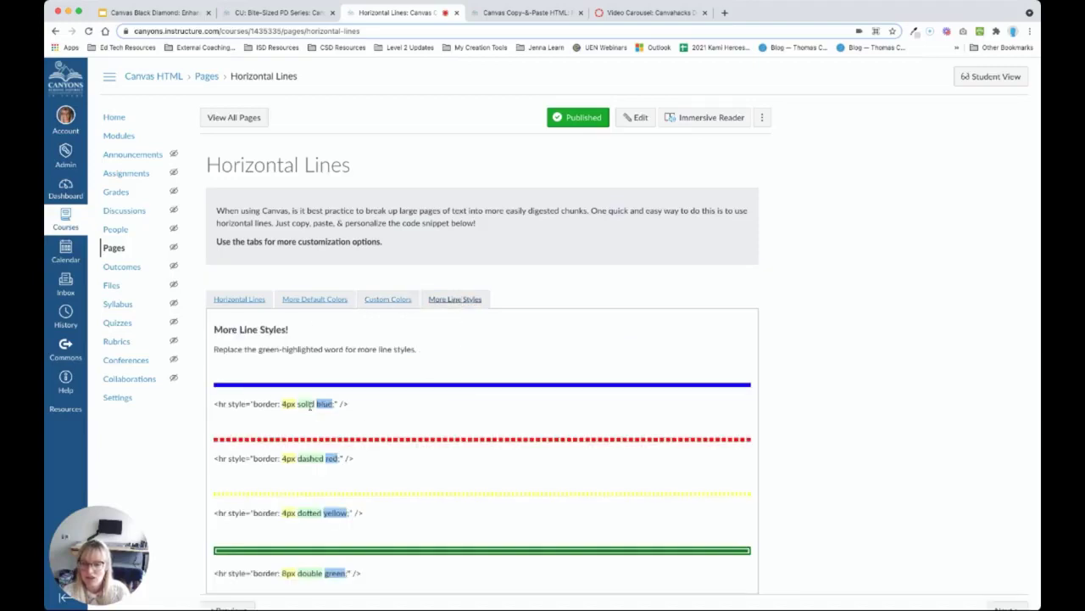
pyautogui.moveTo(297, 404); pyautogui.dragTo(315, 404)
pyautogui.scroll(-1, 314, 424)
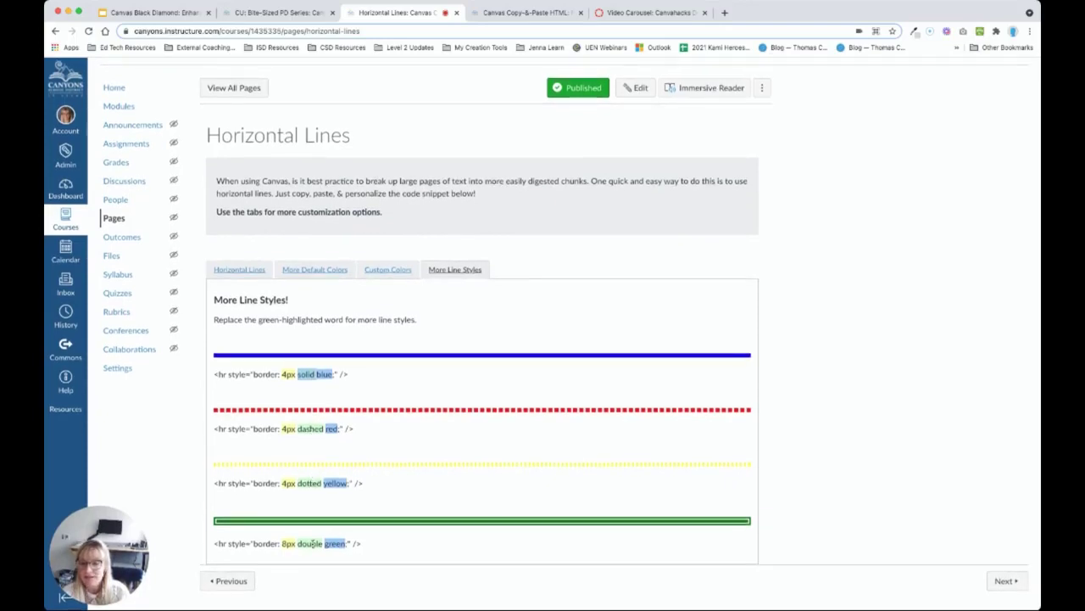
pyautogui.click(353, 375)
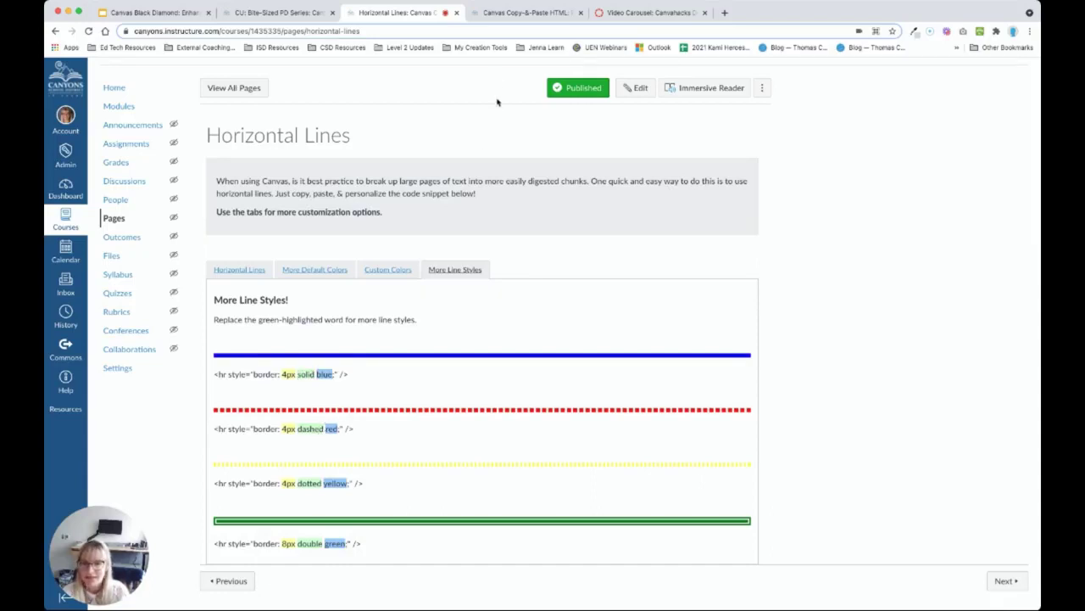
# Change the Sample HTML line from 4px solid blue to 2px dotted green and preview it.
pyautogui.click(512, 13)
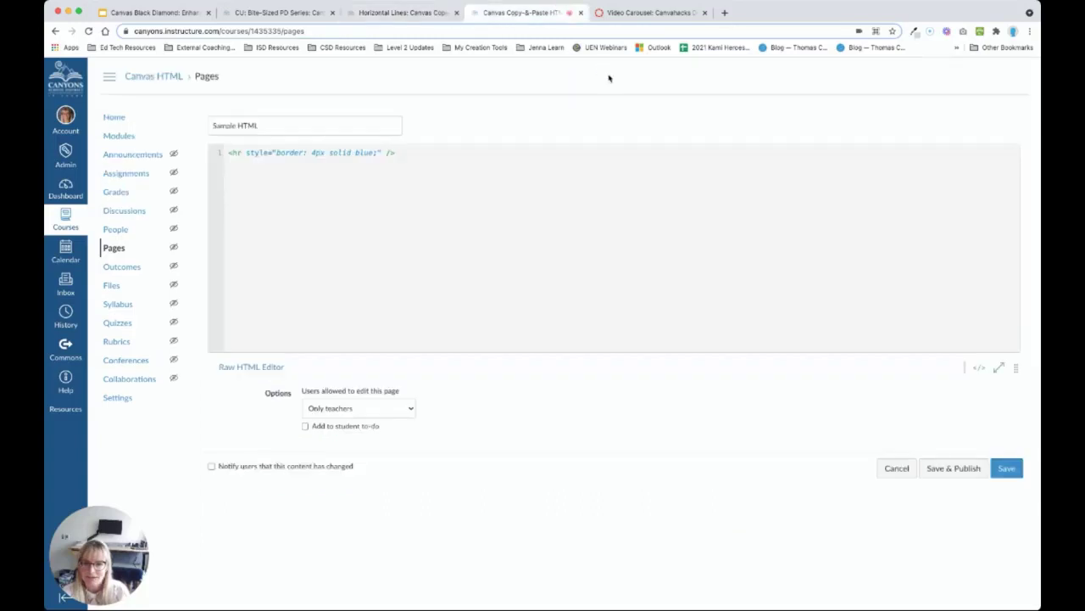
pyautogui.click(979, 368)
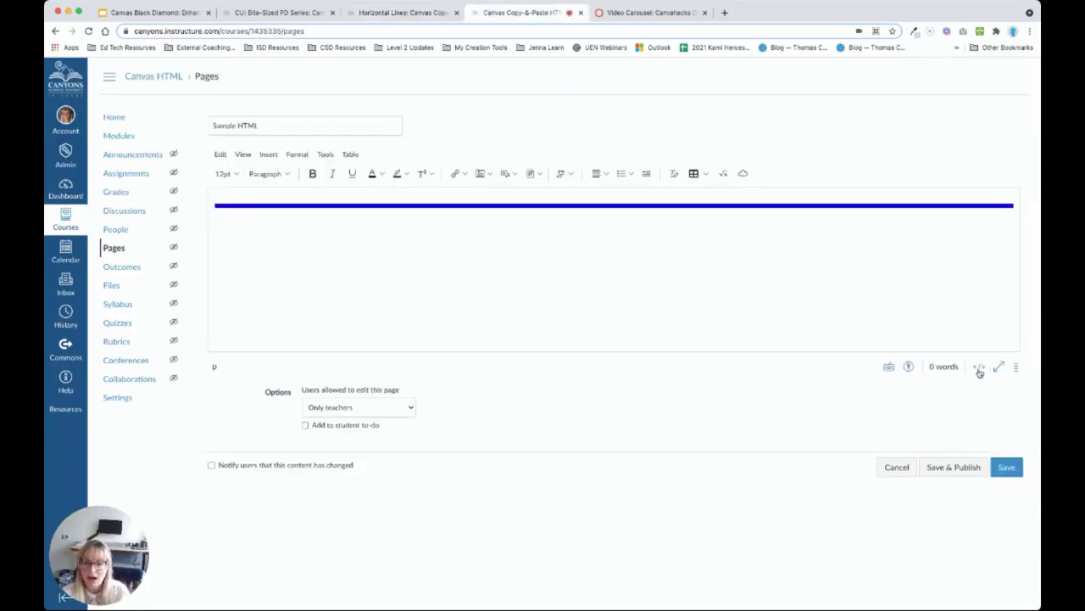
pyautogui.click(980, 369)
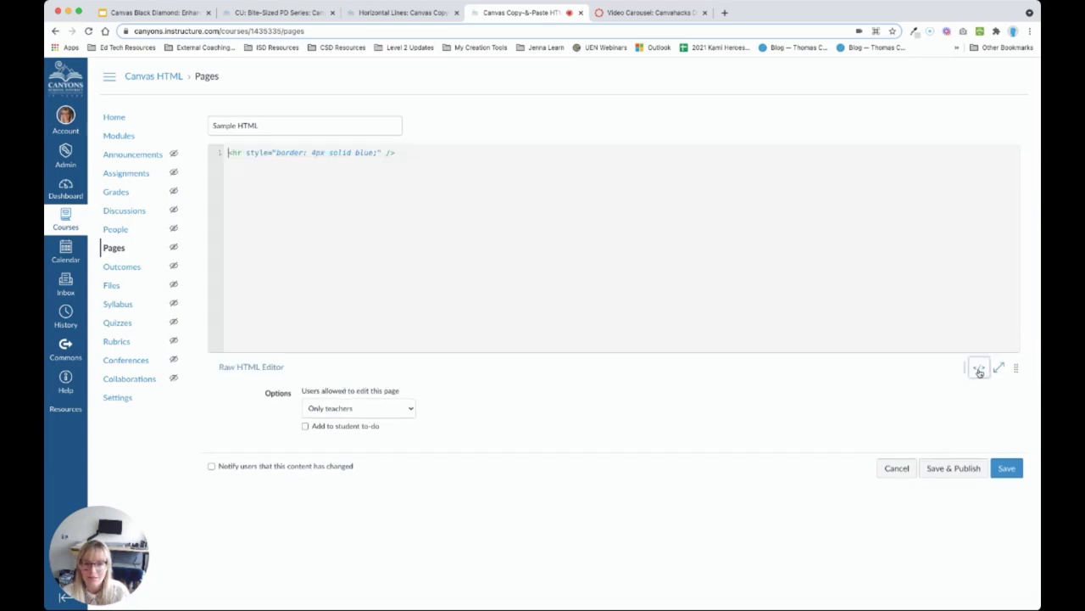
pyautogui.click(314, 152)
pyautogui.press('Delete')
pyautogui.write('2')
pyautogui.doubleClick(341, 152)
pyautogui.write('dotted')
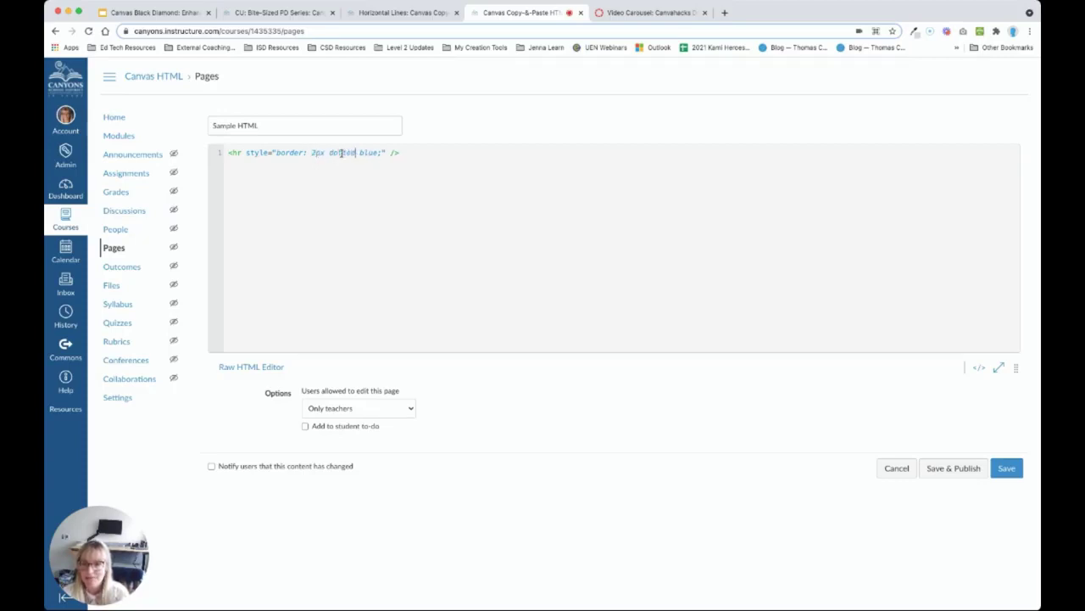
pyautogui.doubleClick(370, 153)
pyautogui.write('green')
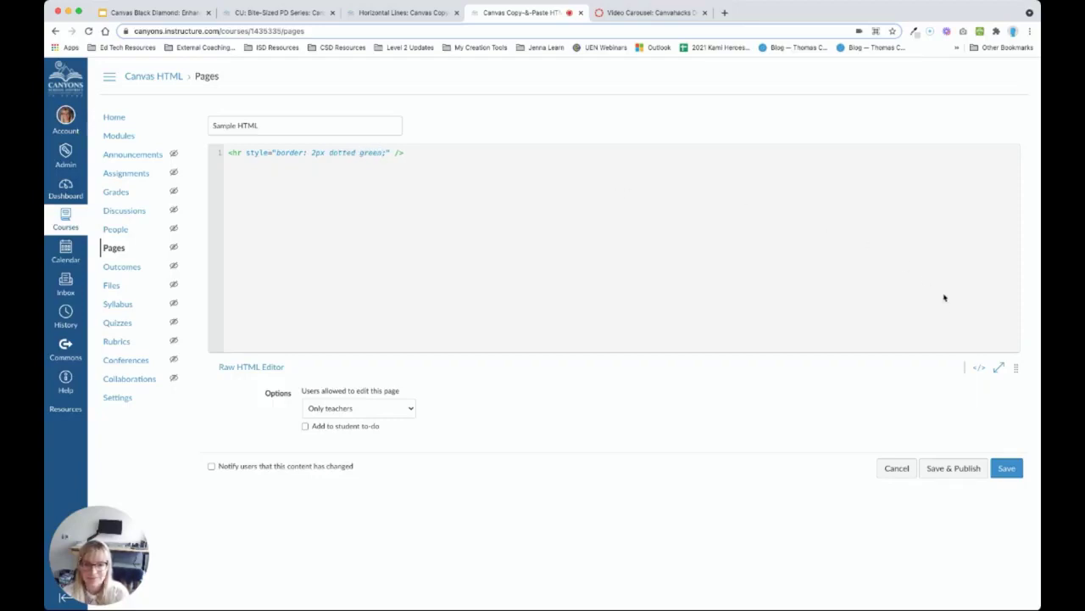
pyautogui.click(979, 370)
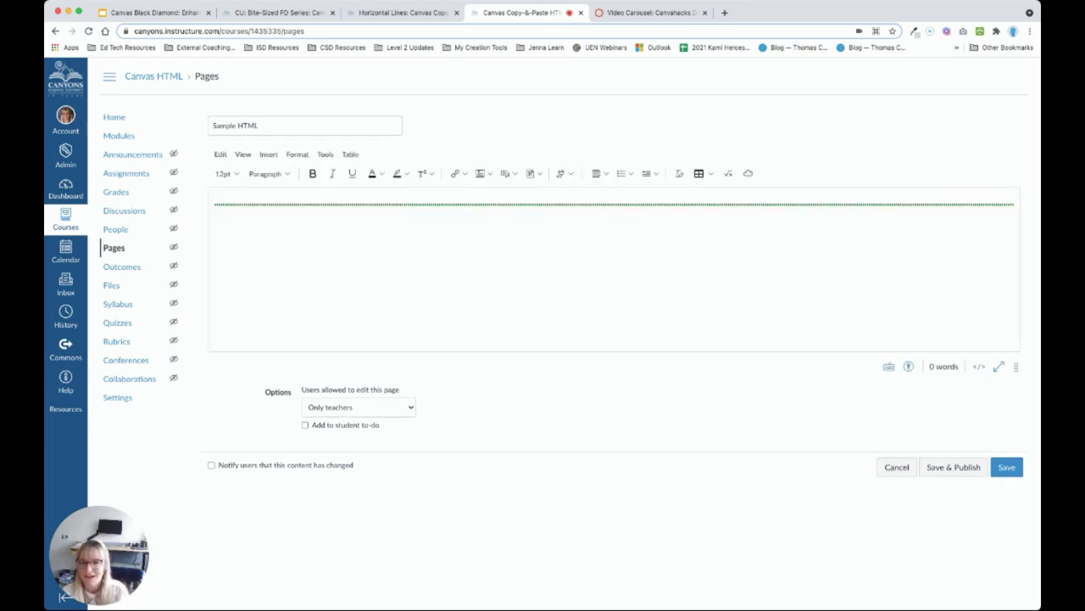
# Open the Pop-up Dialog Box example page from the course home page.
pyautogui.click(388, 12)
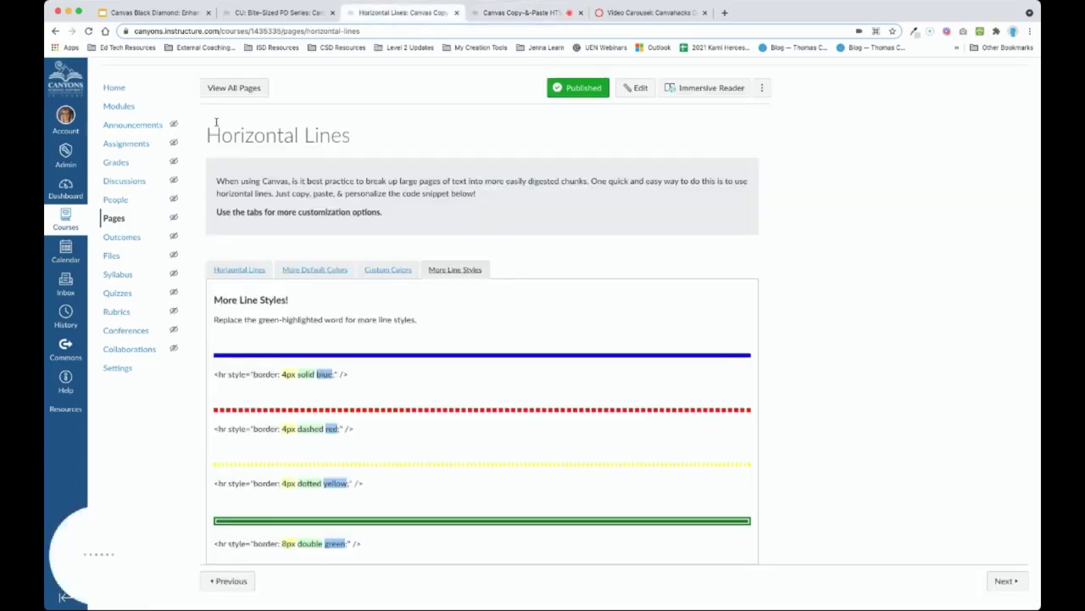
pyautogui.click(111, 89)
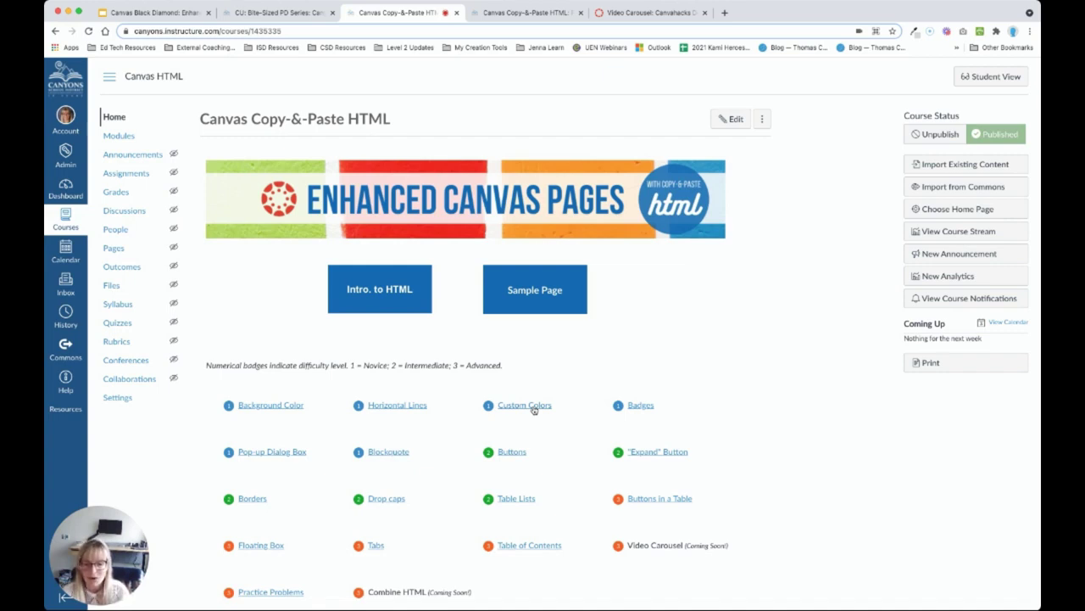
pyautogui.click(272, 452)
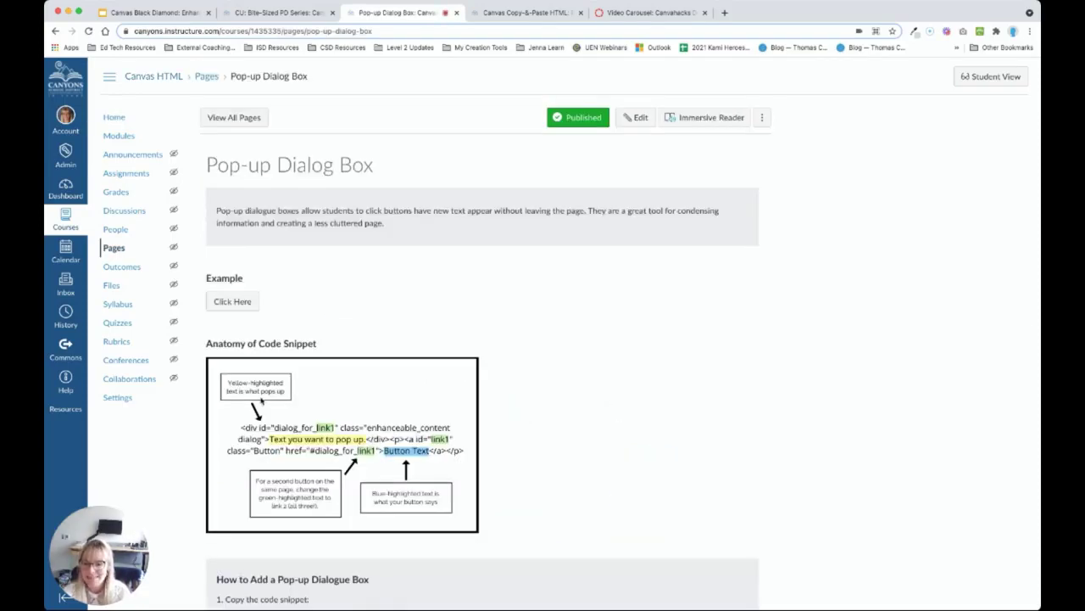
# Try the example Click Here pop-up, close it, and select the dialog code snippet.
pyautogui.click(241, 304)
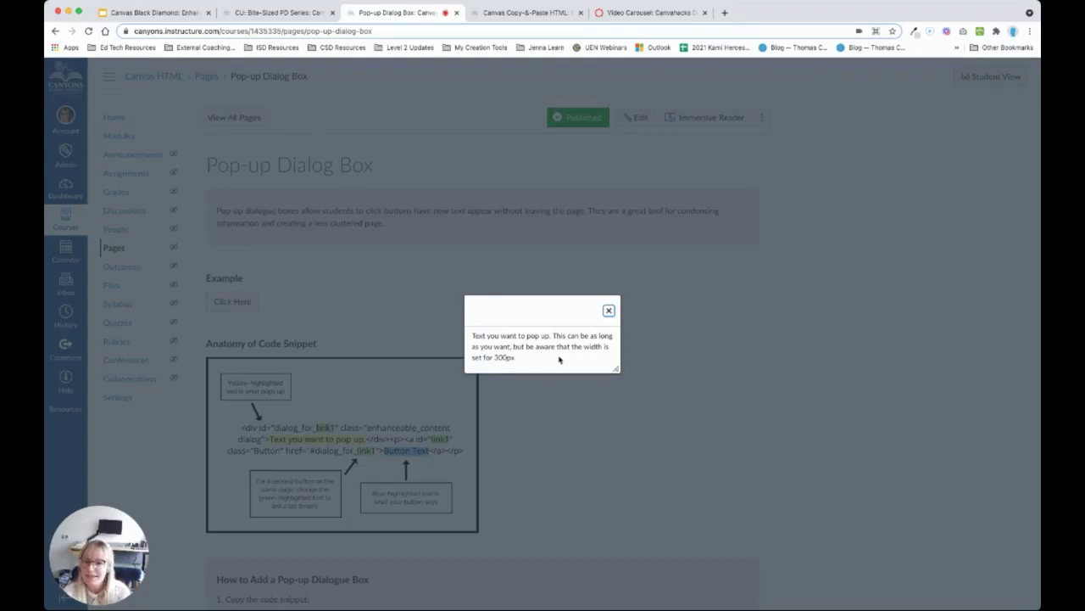
pyautogui.scroll(-1, 559, 359)
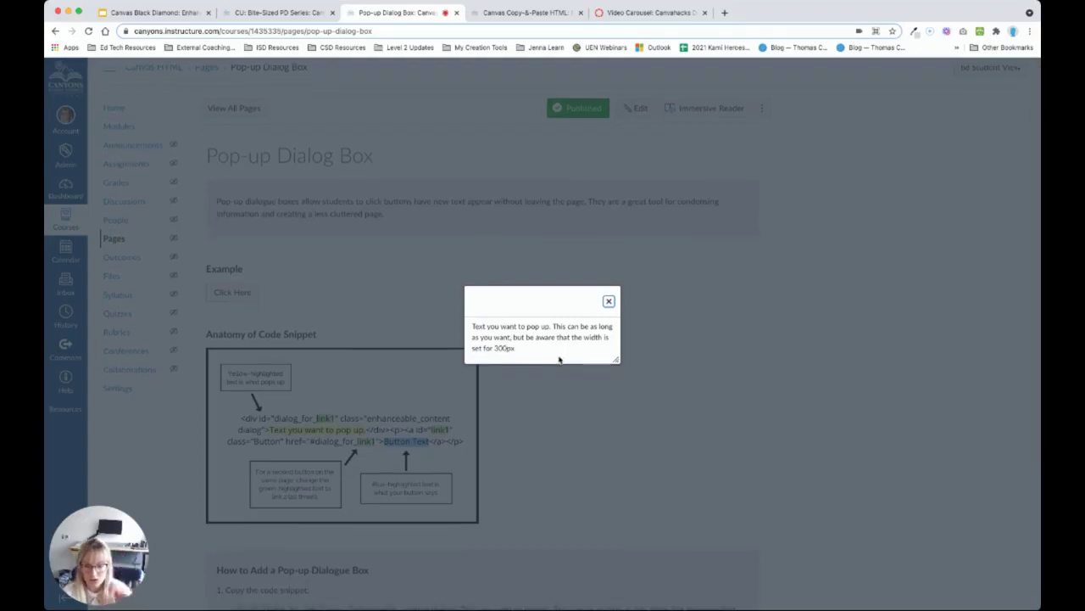
pyautogui.moveTo(616, 359); pyautogui.dragTo(603, 397)
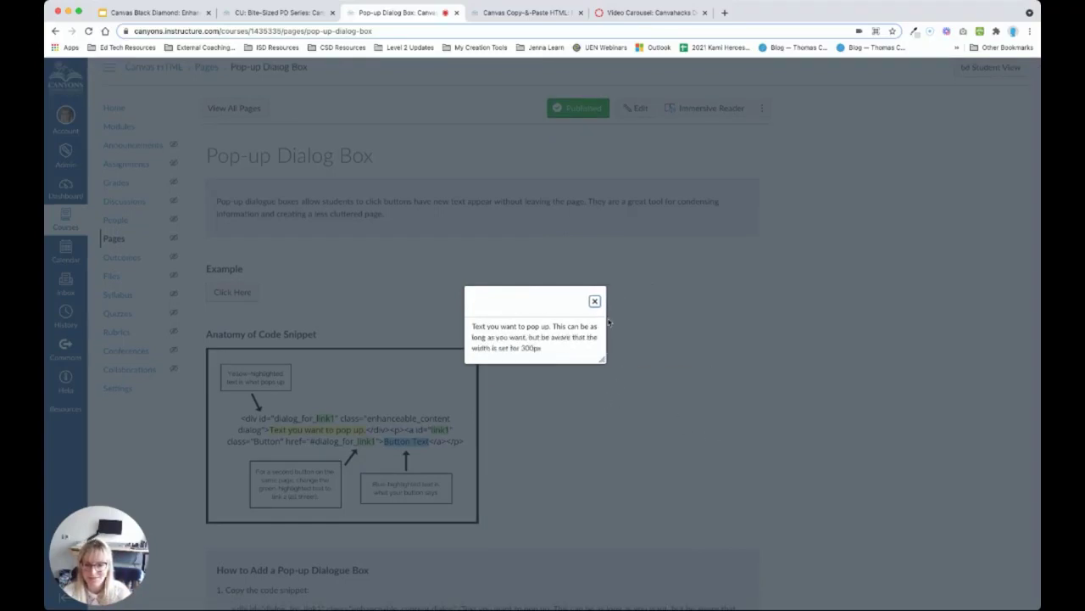
pyautogui.click(594, 301)
pyautogui.scroll(-3, 594, 301)
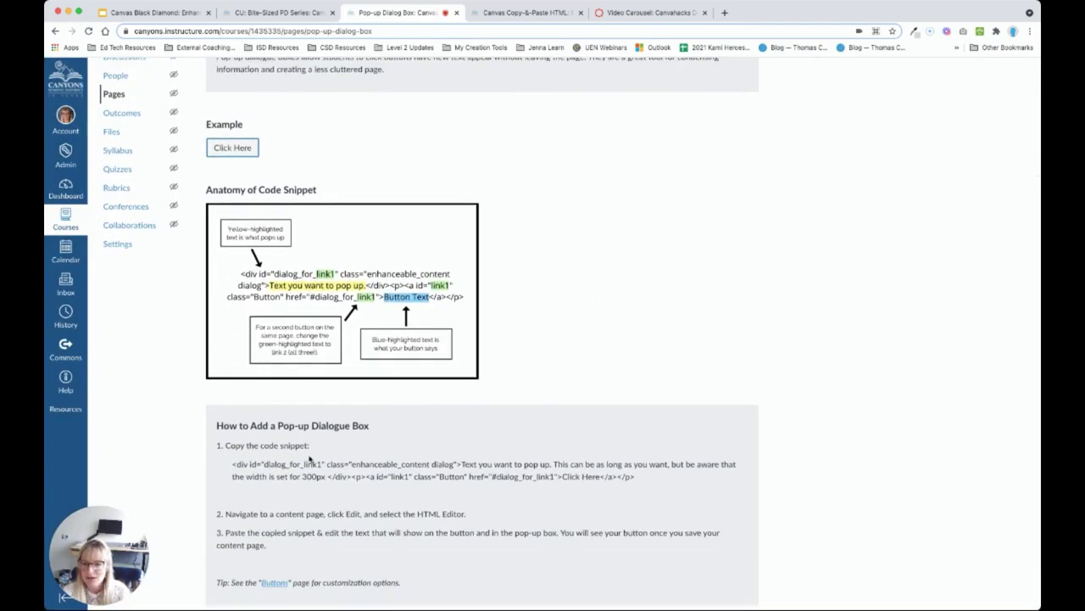
pyautogui.moveTo(231, 465); pyautogui.dragTo(636, 478)
pyautogui.press('super+c')
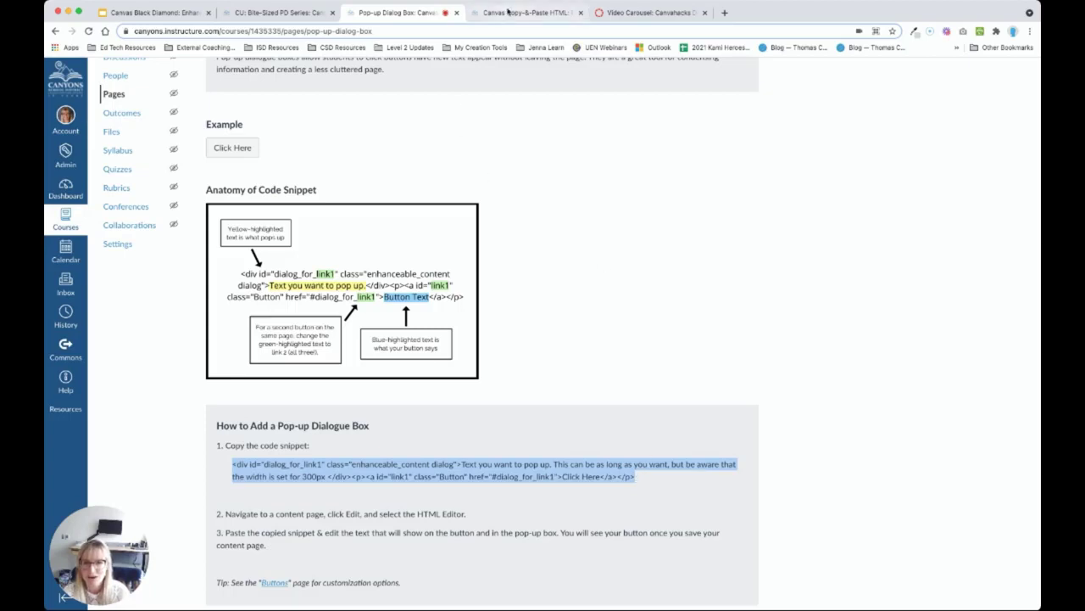
# Replace the green dotted hr line in the Sample HTML code with the pasted pop-up dialog snippet.
pyautogui.click(525, 13)
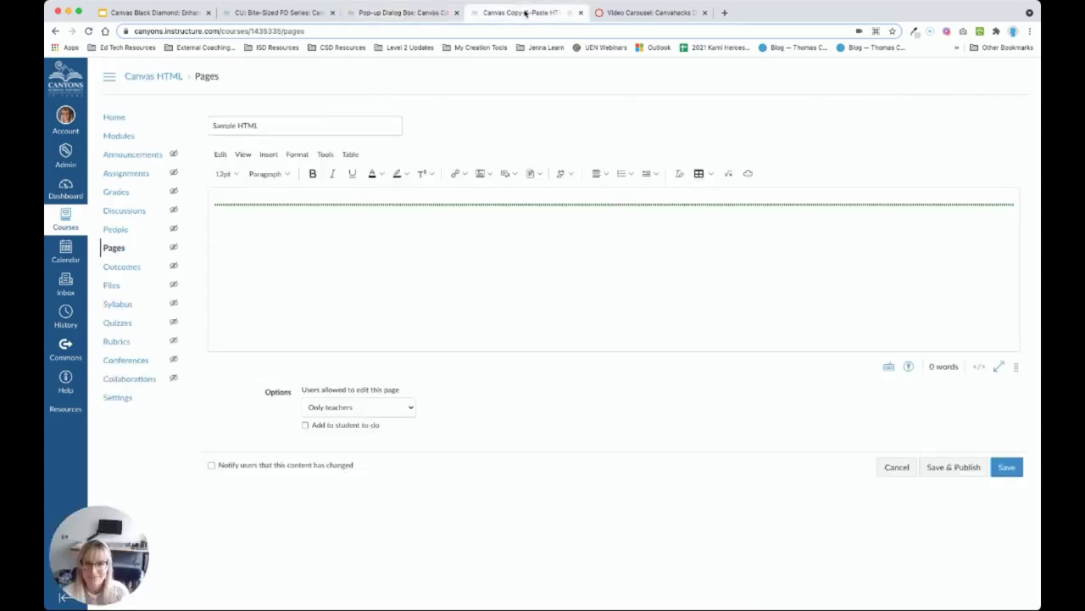
pyautogui.click(979, 367)
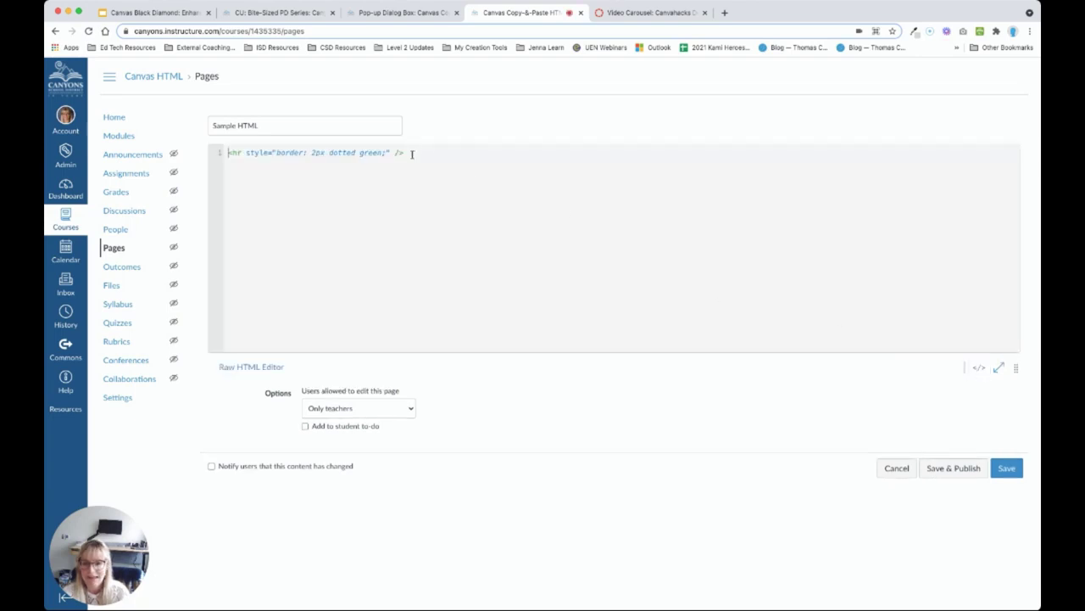
pyautogui.moveTo(413, 154); pyautogui.dragTo(218, 153)
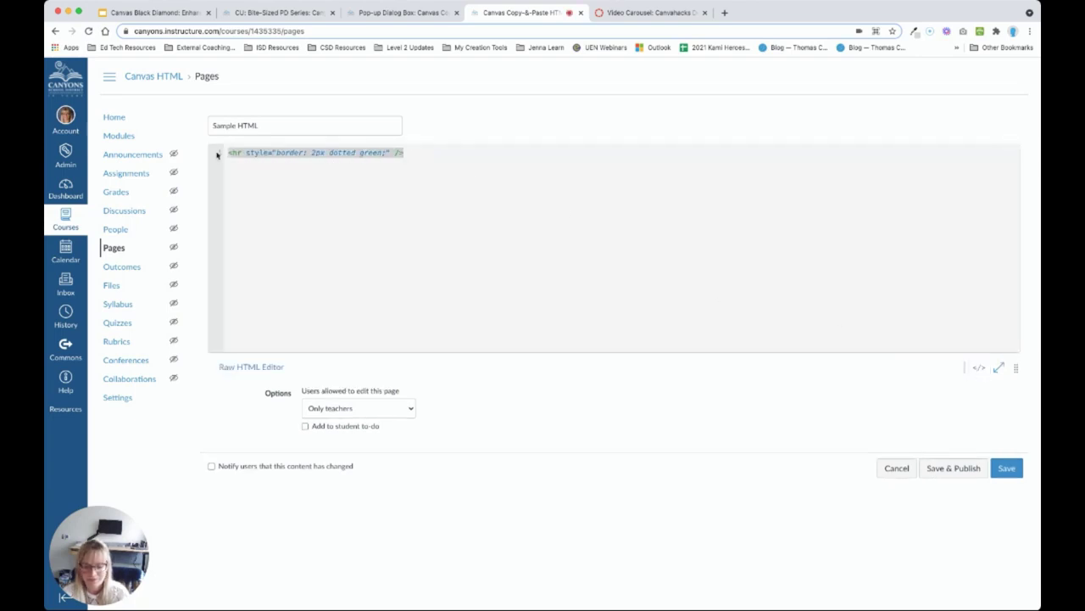
pyautogui.press('BackSpace')
pyautogui.press('super+v')
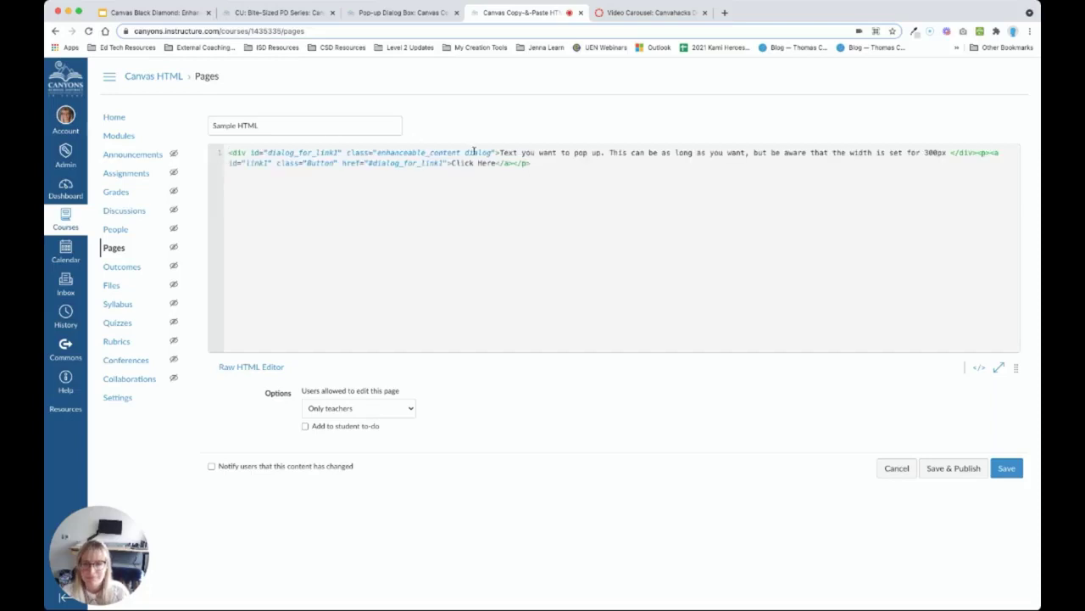
# Open and close the example pop-up again on the Pop-up Dialog Box page.
pyautogui.click(390, 13)
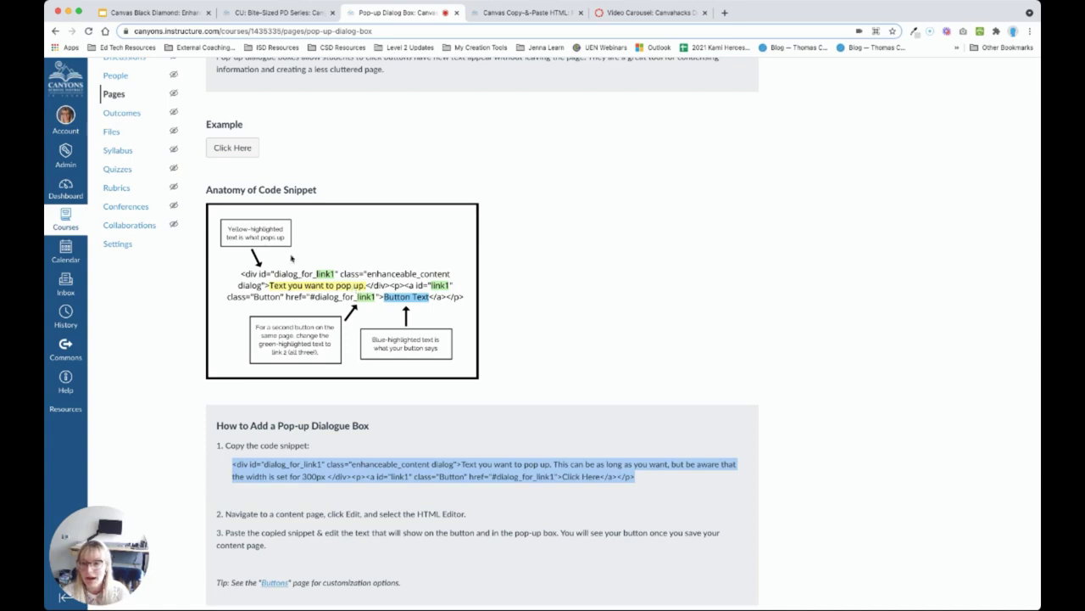
pyautogui.click(238, 149)
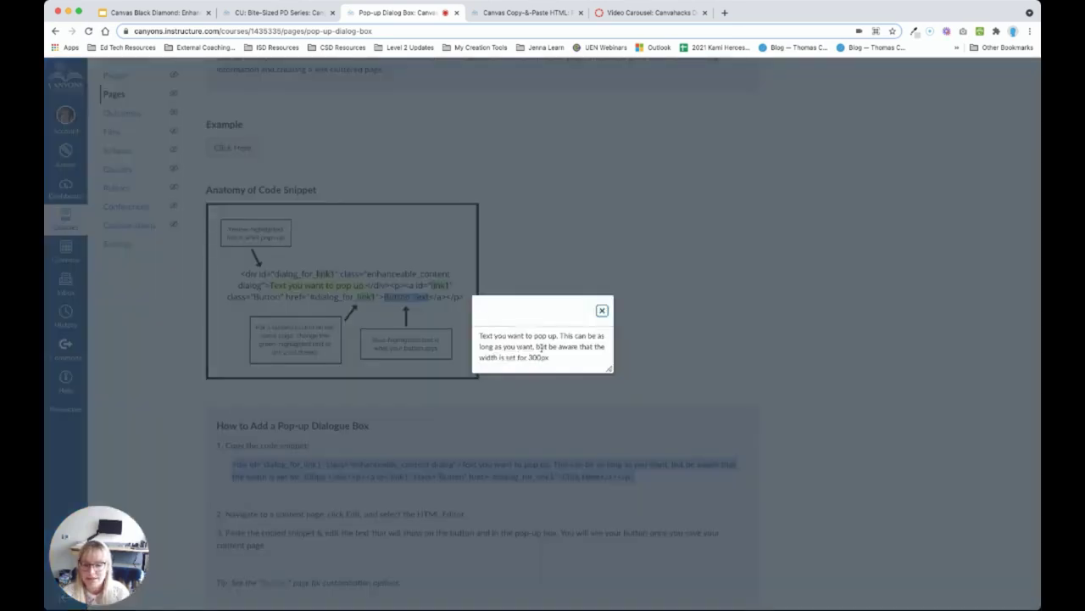
pyautogui.click(602, 312)
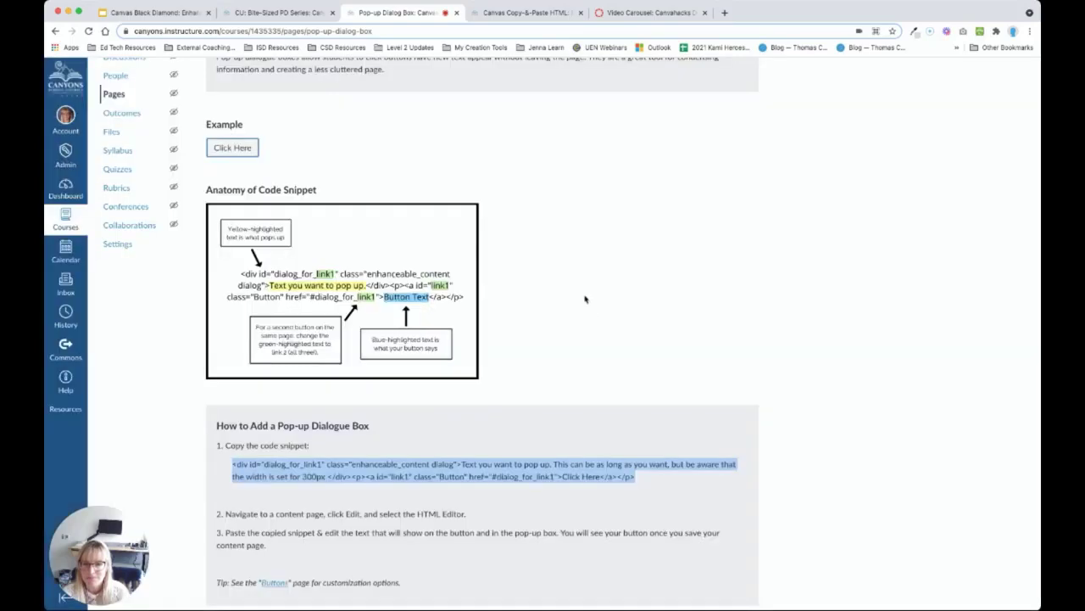
# Replace the pop-up's placeholder text with 'Hello!' in the Sample HTML code.
pyautogui.click(517, 14)
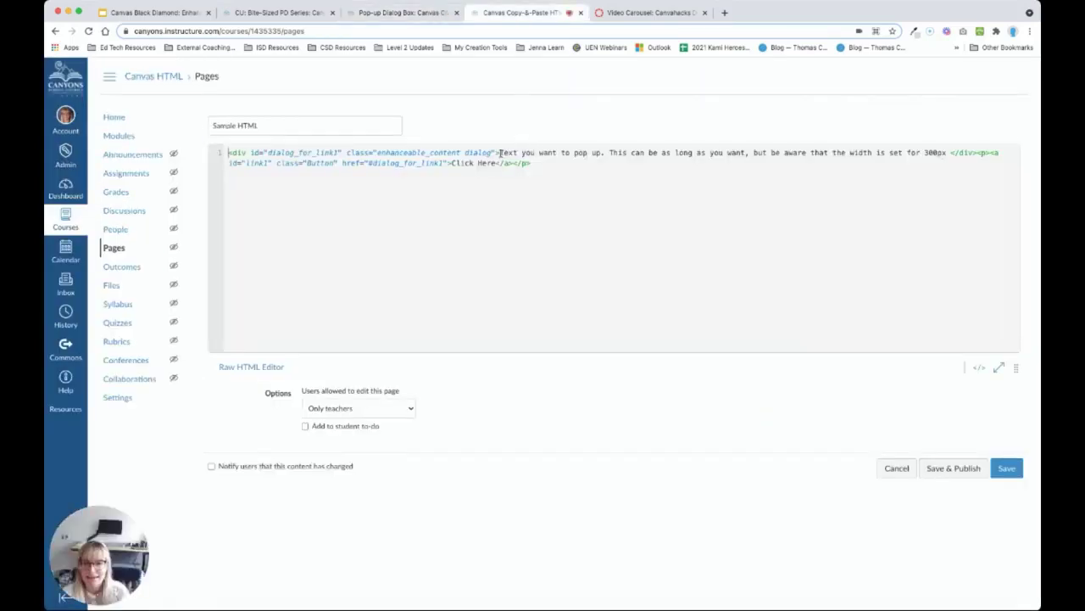
pyautogui.moveTo(499, 153); pyautogui.dragTo(726, 161)
pyautogui.moveTo(850, 156); pyautogui.dragTo(951, 153)
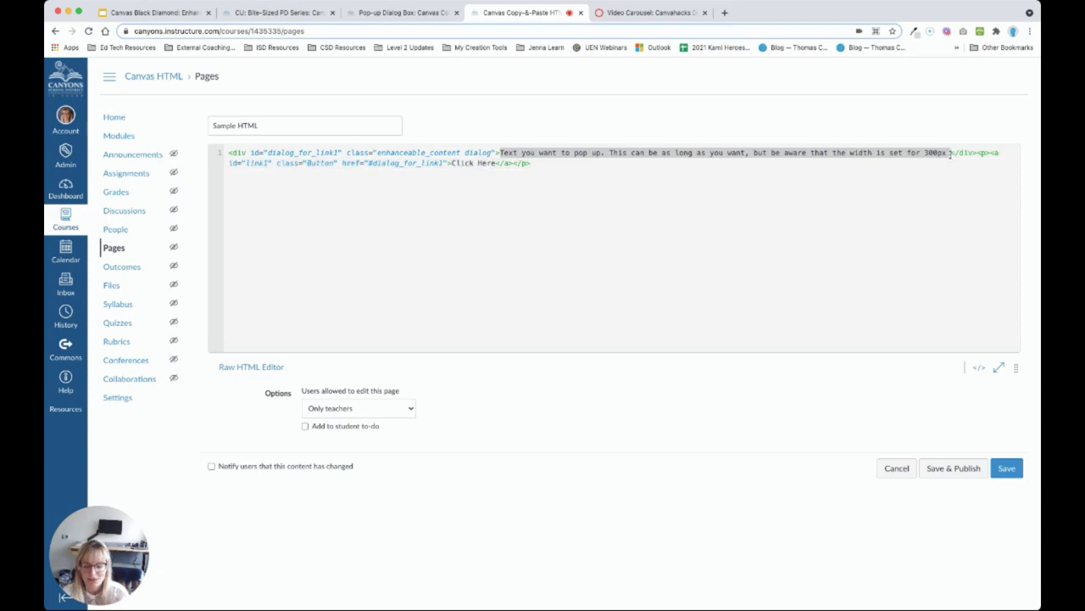
pyautogui.write('Hello!')
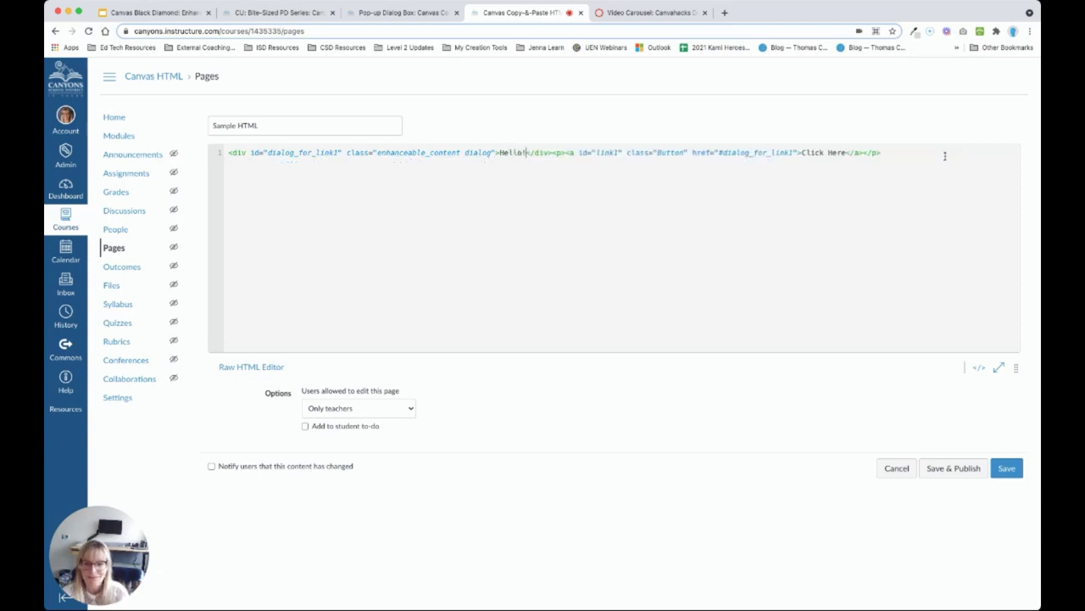
# Relabel the Click Here button 'What happens if I click this?' and view the formatted page.
pyautogui.click(405, 16)
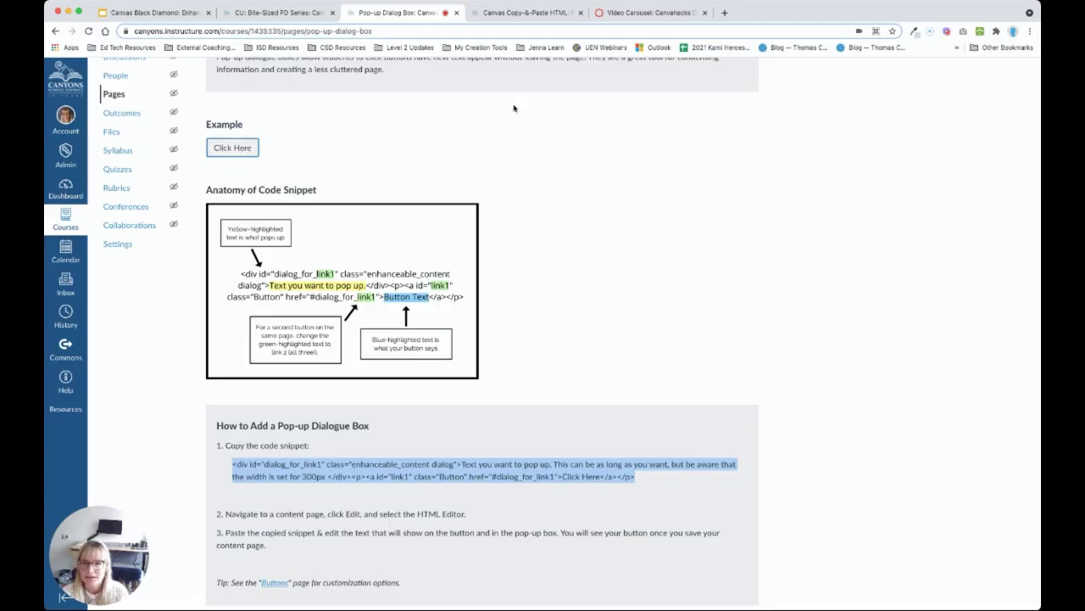
pyautogui.click(523, 13)
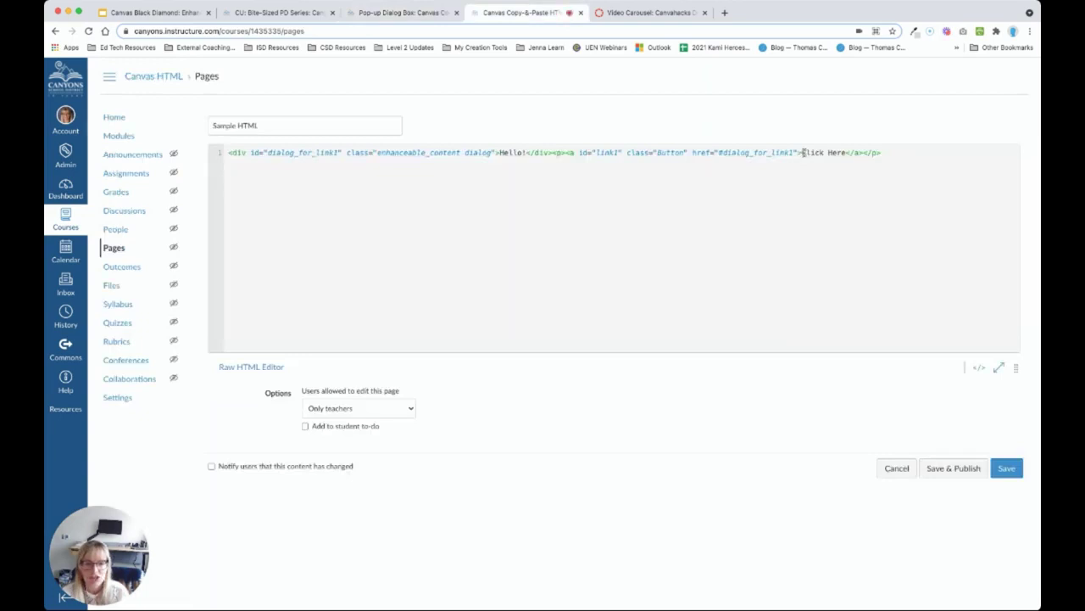
pyautogui.moveTo(803, 152); pyautogui.dragTo(847, 152)
pyautogui.write('What happens if I click this?')
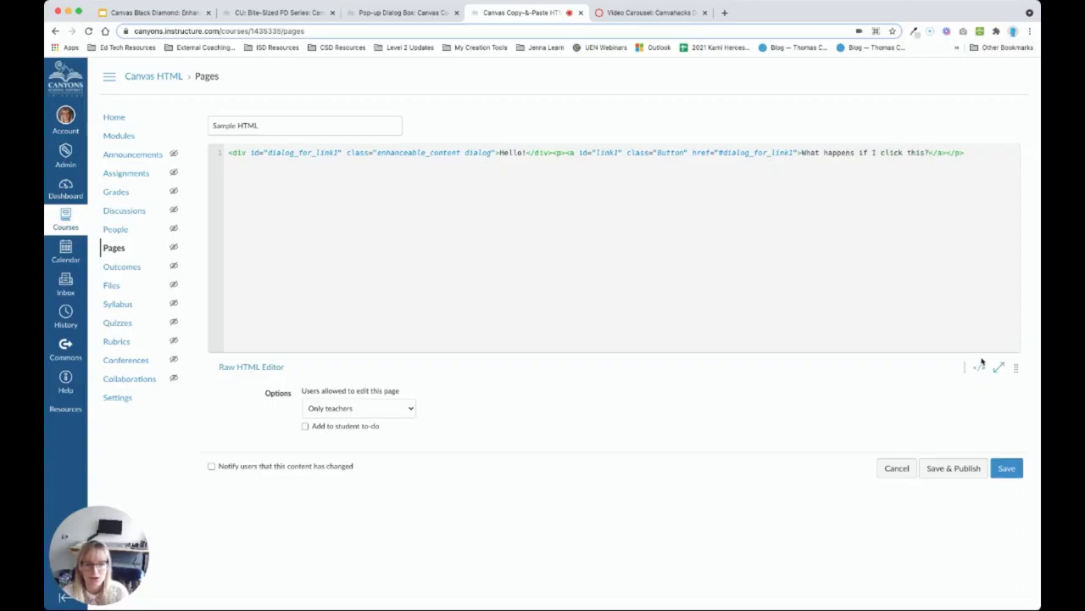
pyautogui.click(979, 370)
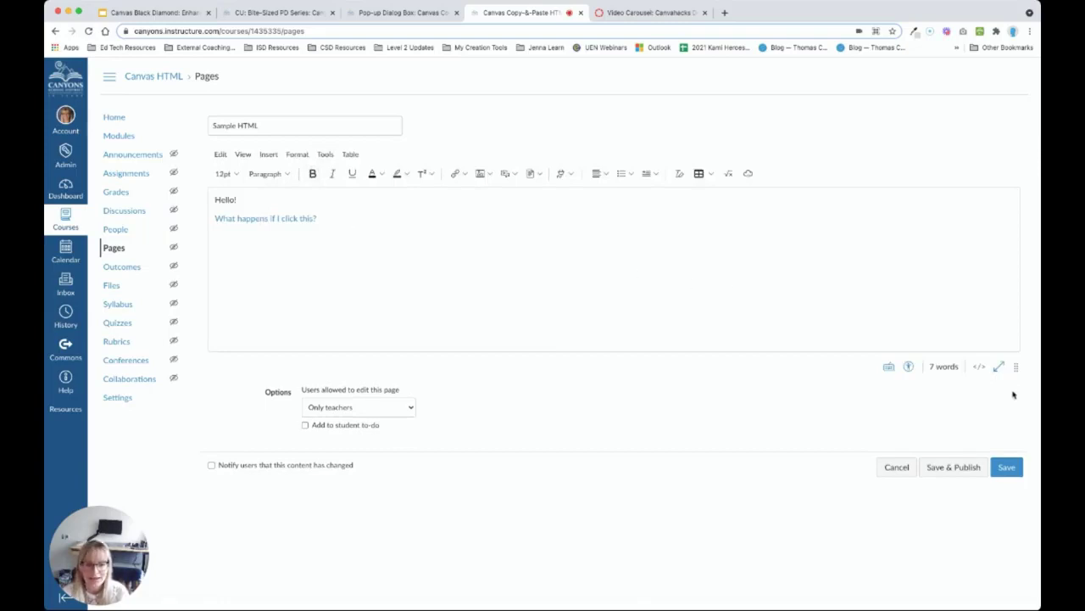
# Save the page, test that the new button shows Hello!, then reopen its HTML for editing.
pyautogui.click(1007, 467)
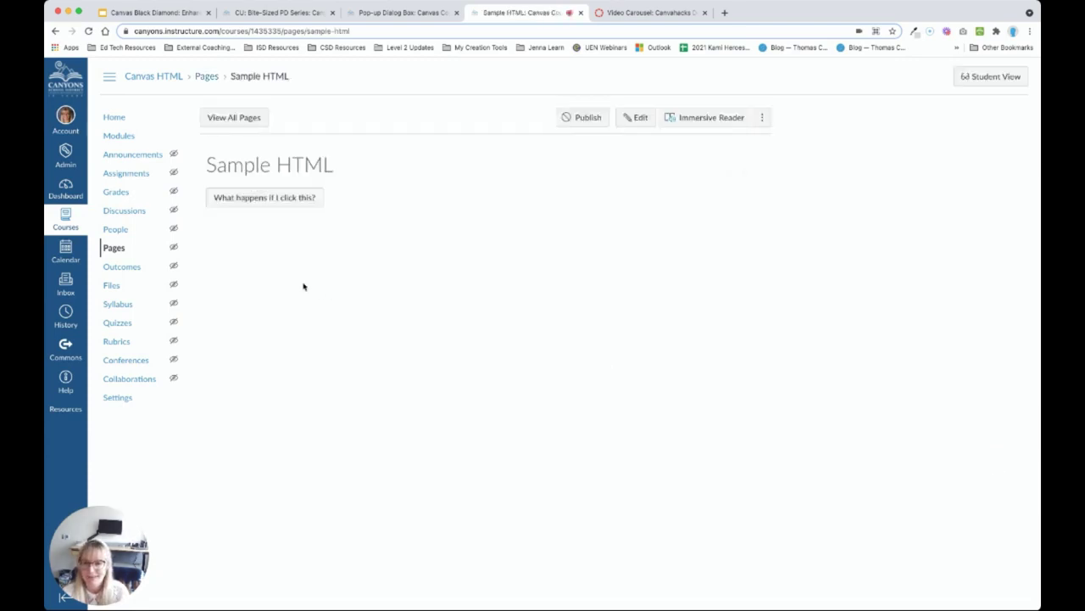
pyautogui.click(284, 200)
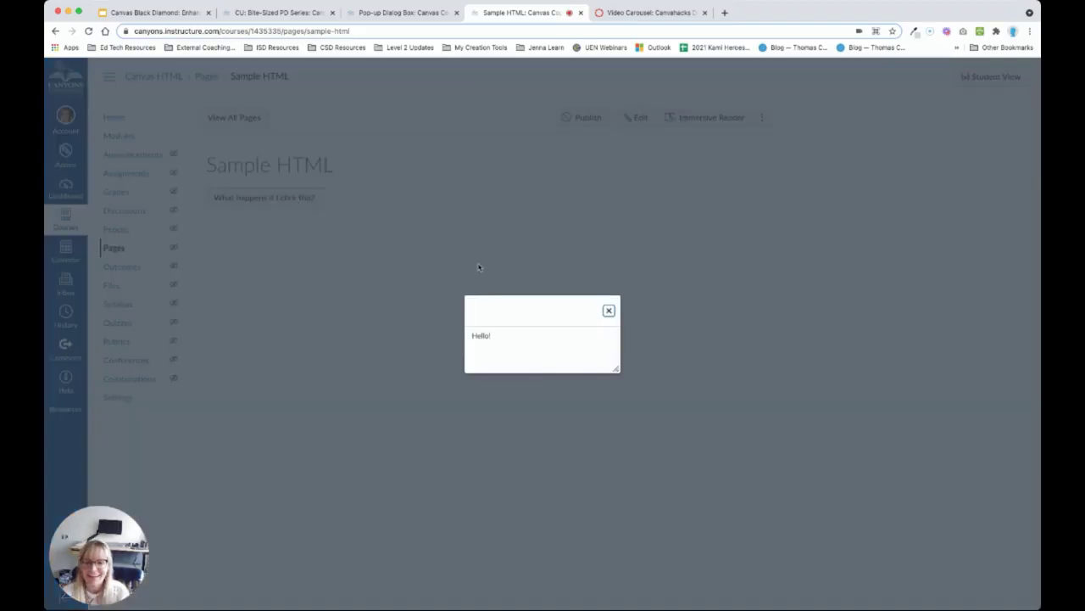
pyautogui.click(608, 310)
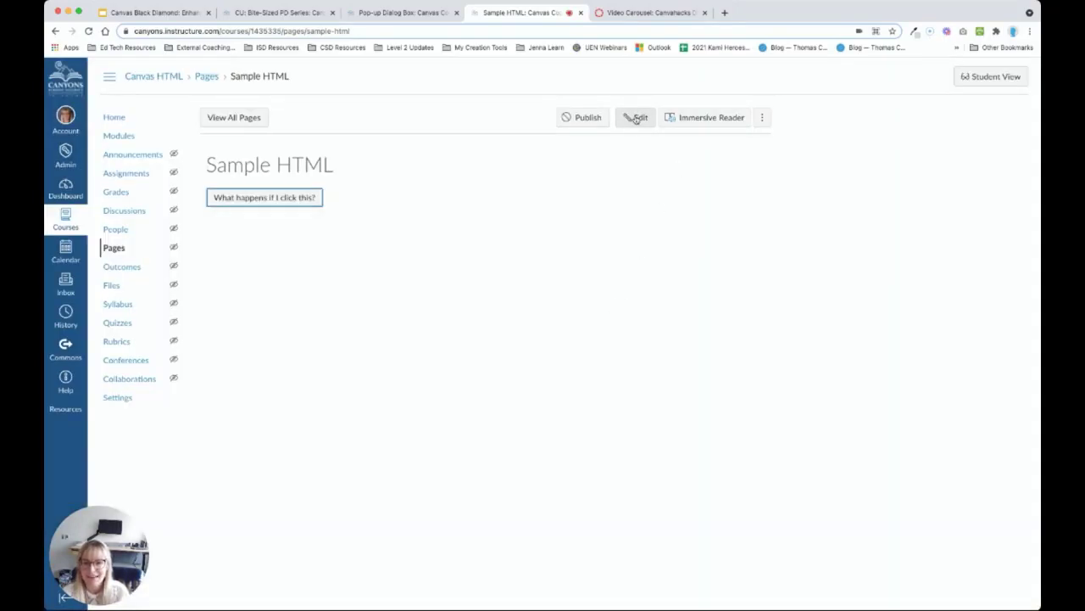
pyautogui.click(636, 117)
pyautogui.click(979, 367)
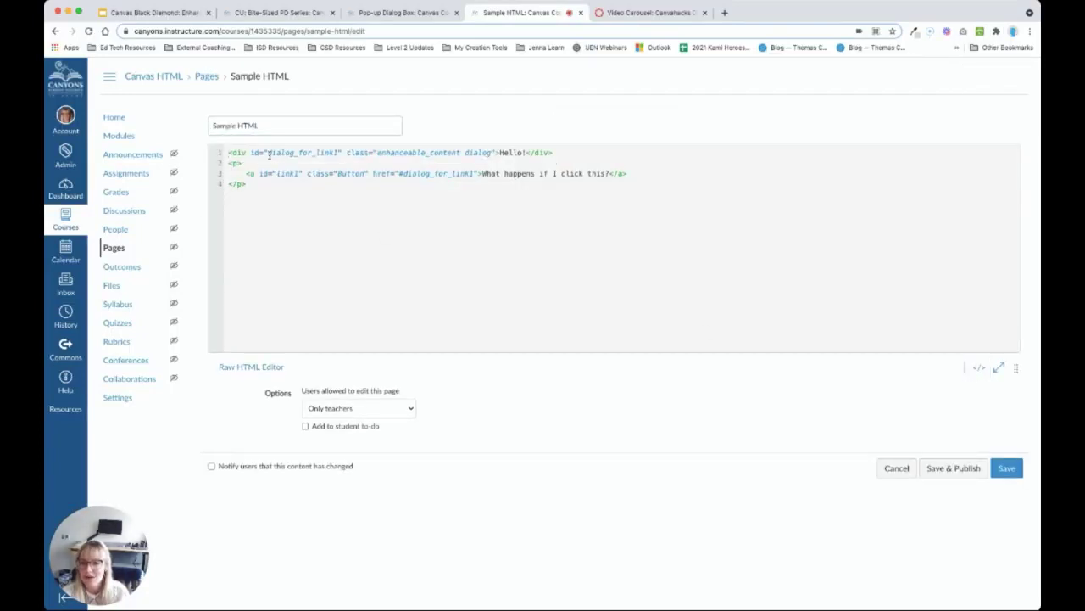
# Paste a copy of the four-line pop-up dialog code onto line 5 of the Sample HTML.
pyautogui.moveTo(270, 152); pyautogui.dragTo(334, 155)
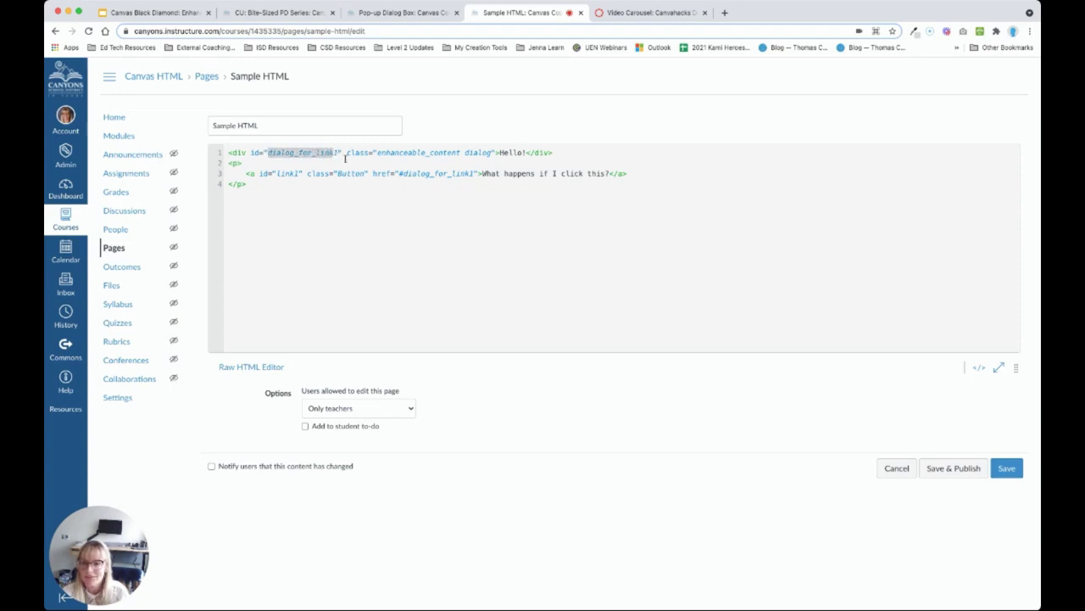
pyautogui.moveTo(399, 174); pyautogui.dragTo(473, 176)
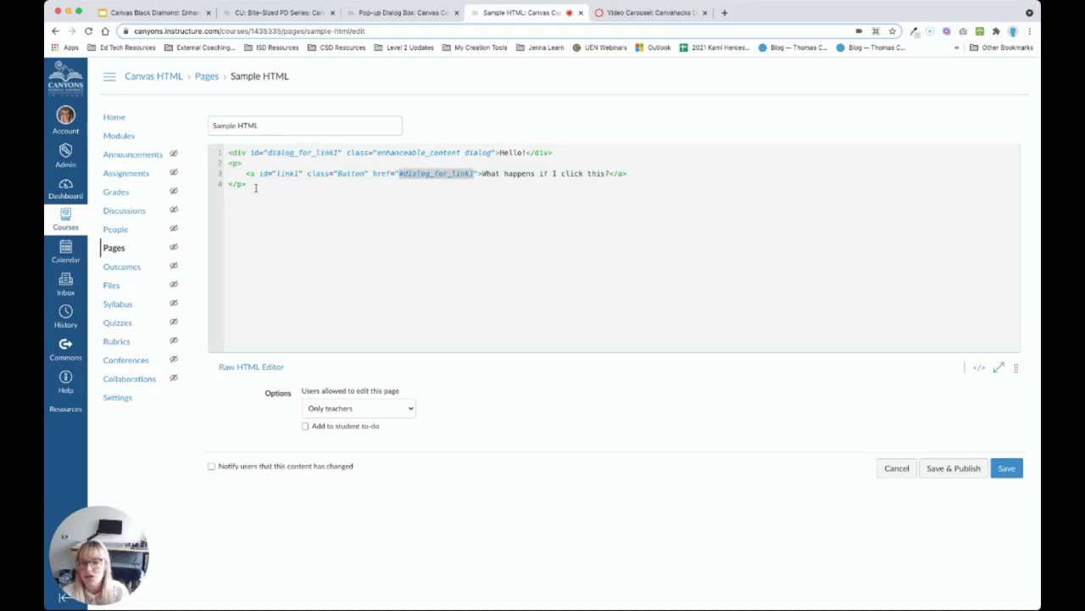
pyautogui.moveTo(247, 184); pyautogui.dragTo(428, 6)
pyautogui.click(427, 11)
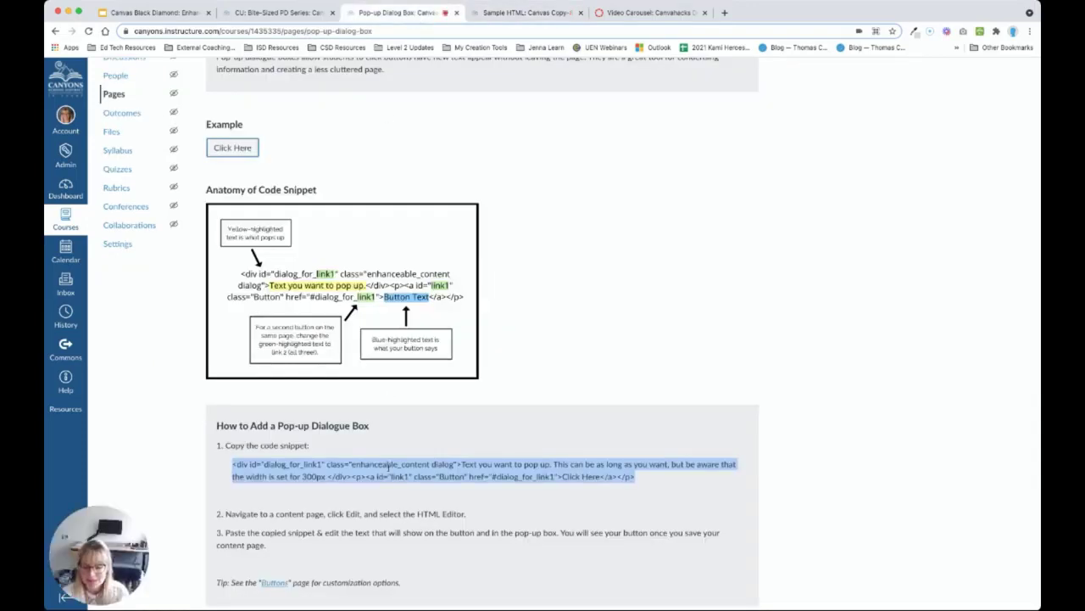
pyautogui.click(532, 14)
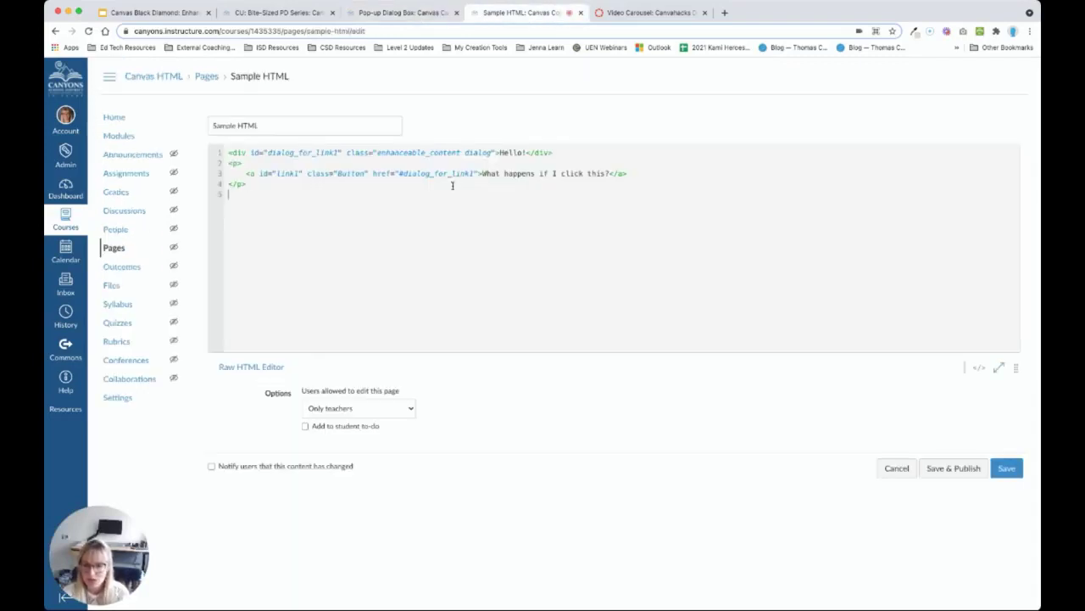
pyautogui.write('<div id="dialog_for_link1" class="enhanceable_content dialog">Text you want to pop up. This can be as long as you want, but be aware that the width is set for 300px </div><p><a id="link1" class="Button" href="#dialog_for_link1">Click Here</a></p>')
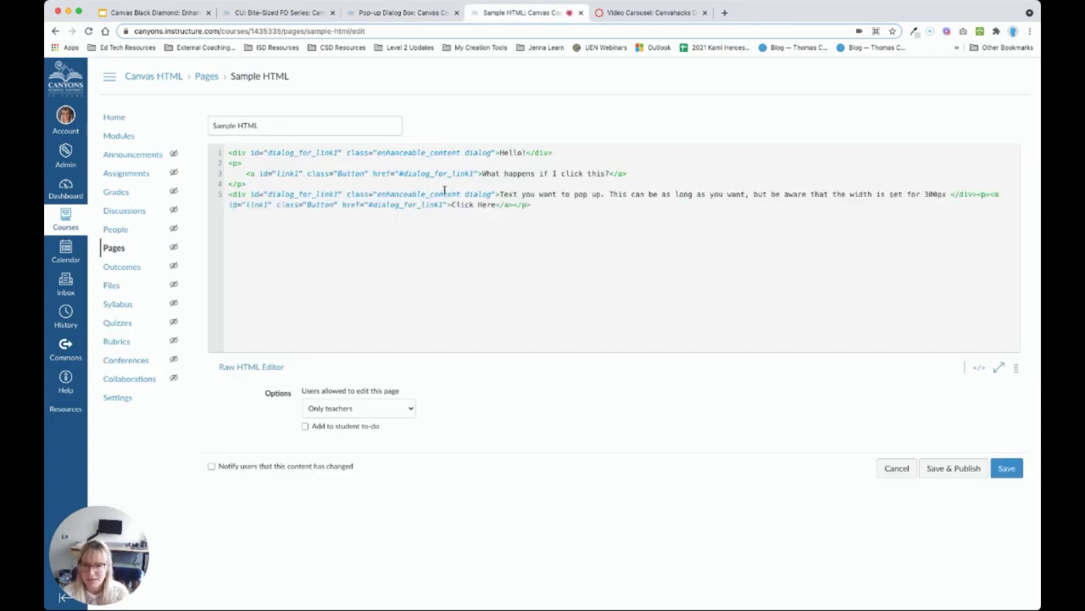
# Point the copied pop-up at dialog_for_link2, with text 'Neat!' and button label 'Button 2'.
pyautogui.moveTo(317, 152); pyautogui.dragTo(339, 152)
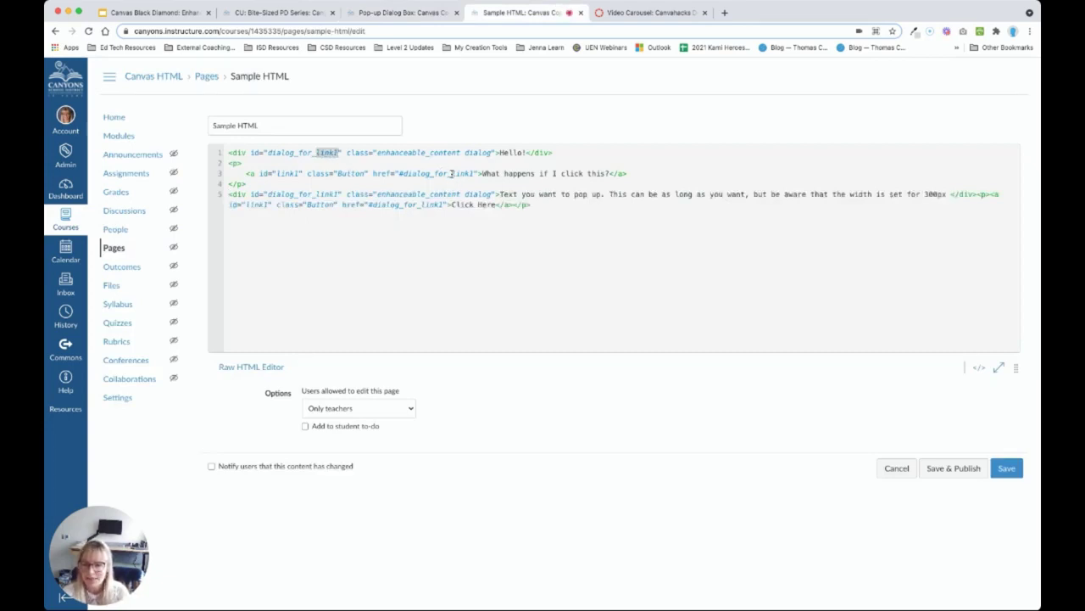
pyautogui.moveTo(451, 173); pyautogui.dragTo(475, 173)
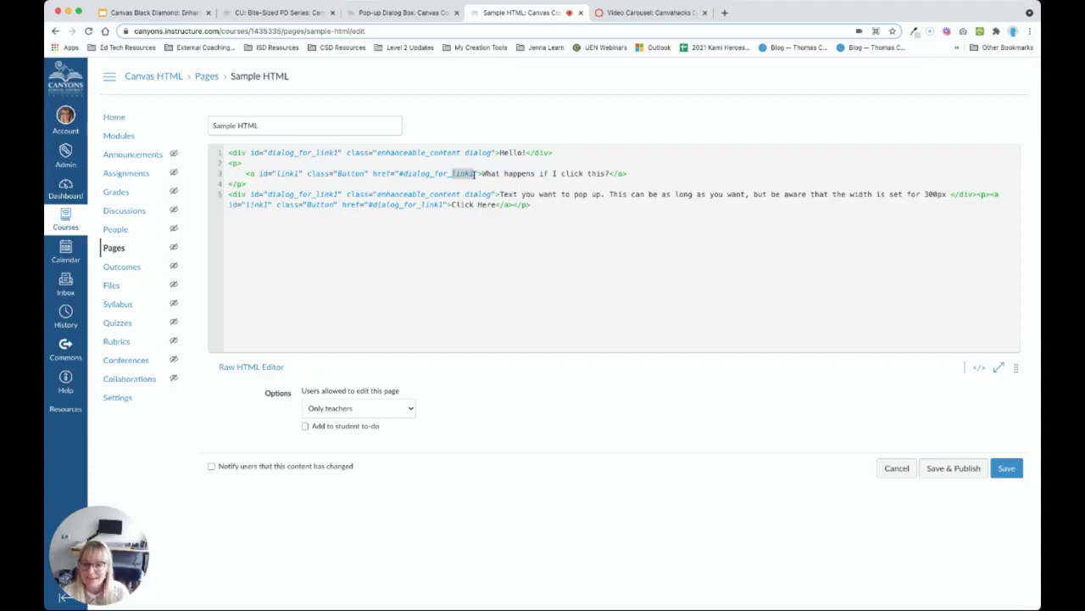
pyautogui.click(336, 194)
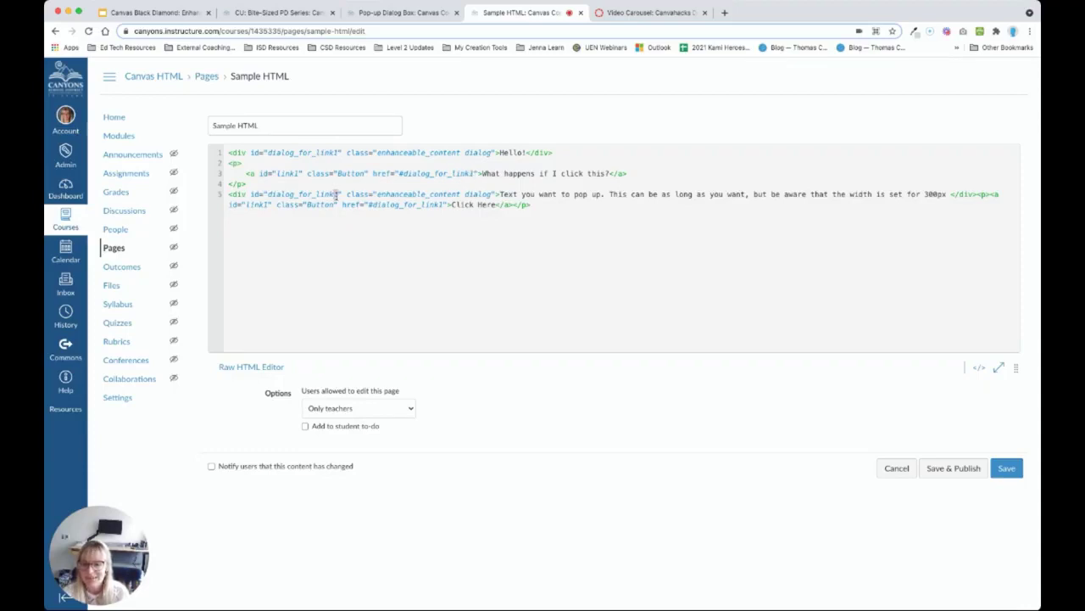
pyautogui.press('BackSpace')
pyautogui.write('2')
pyautogui.click(441, 204)
pyautogui.press('BackSpace')
pyautogui.write('2')
pyautogui.moveTo(501, 194); pyautogui.dragTo(946, 194)
pyautogui.write('Neat!')
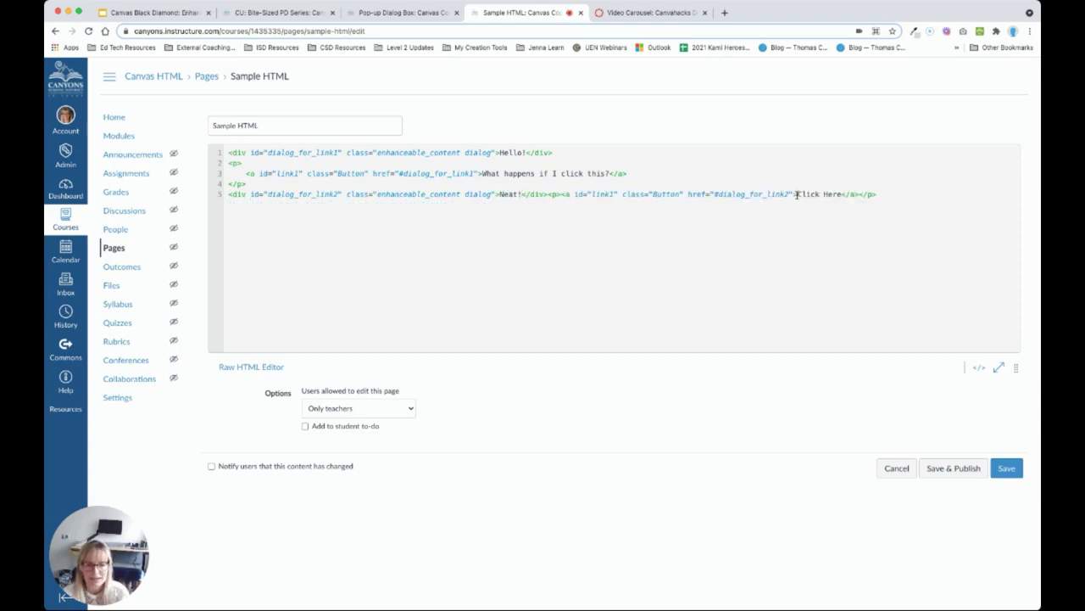
pyautogui.moveTo(798, 194); pyautogui.dragTo(842, 195)
pyautogui.write('Button ')
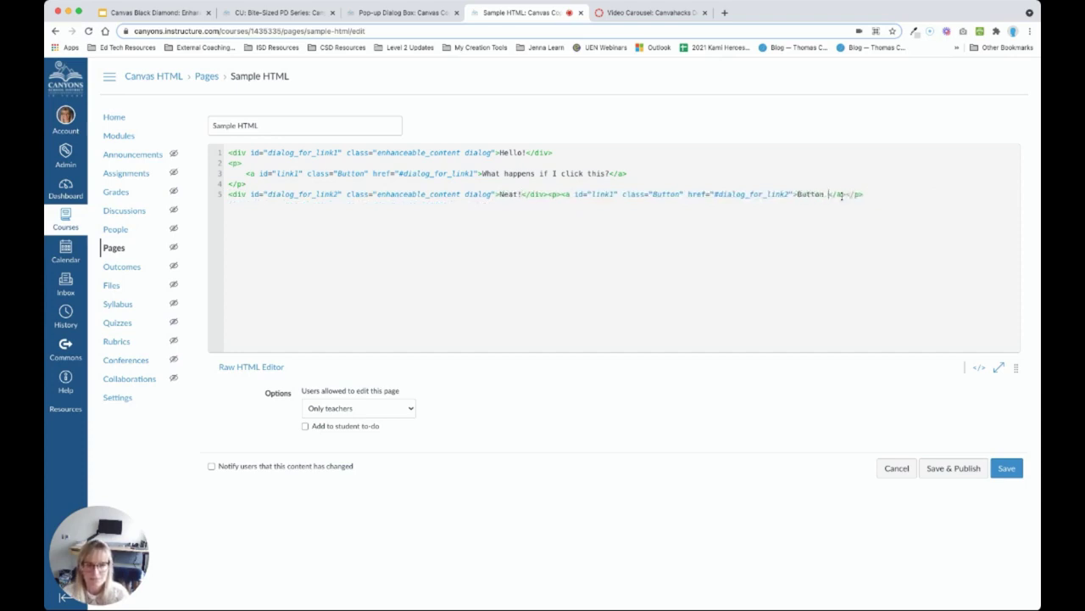
pyautogui.write('2')
# Save the Sample HTML page with both pop-up buttons and go back to the Copy-&-Paste HTML course home.
pyautogui.click(1014, 470)
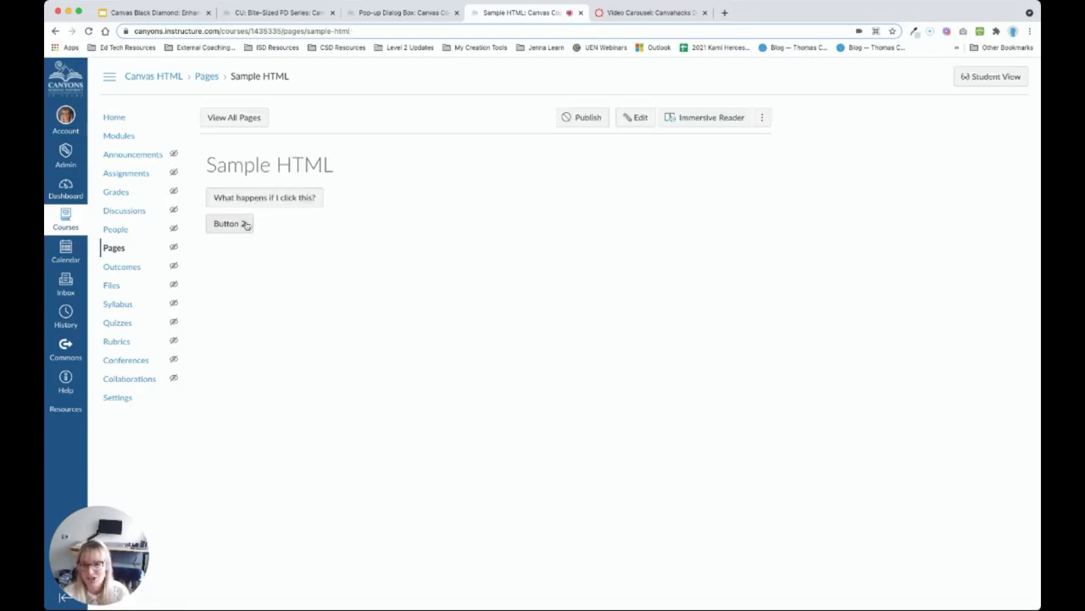
pyautogui.click(383, 13)
pyautogui.click(319, 464)
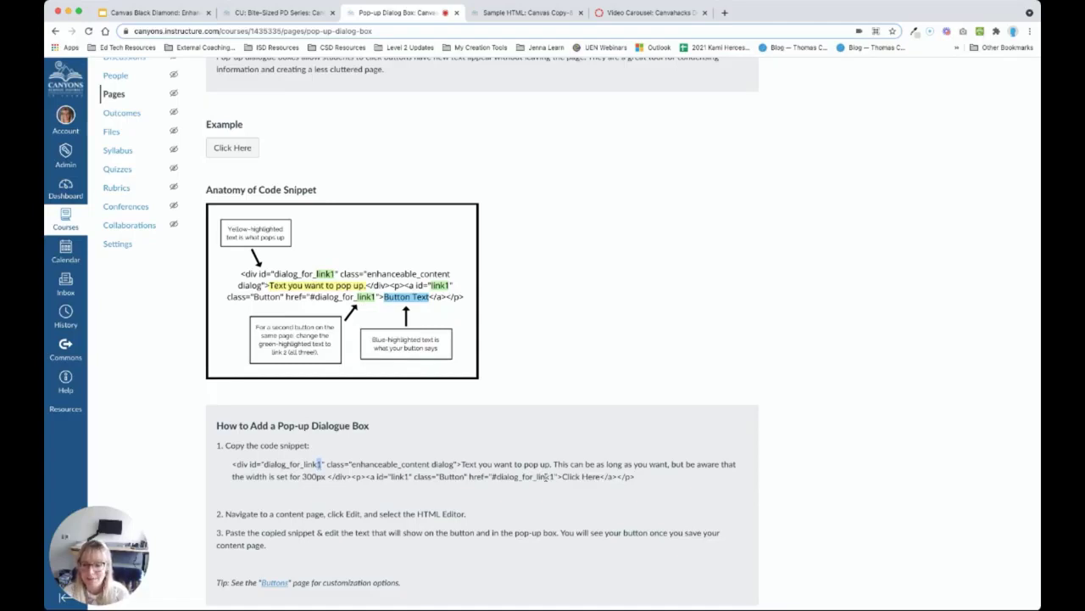
pyautogui.press('super+Left')
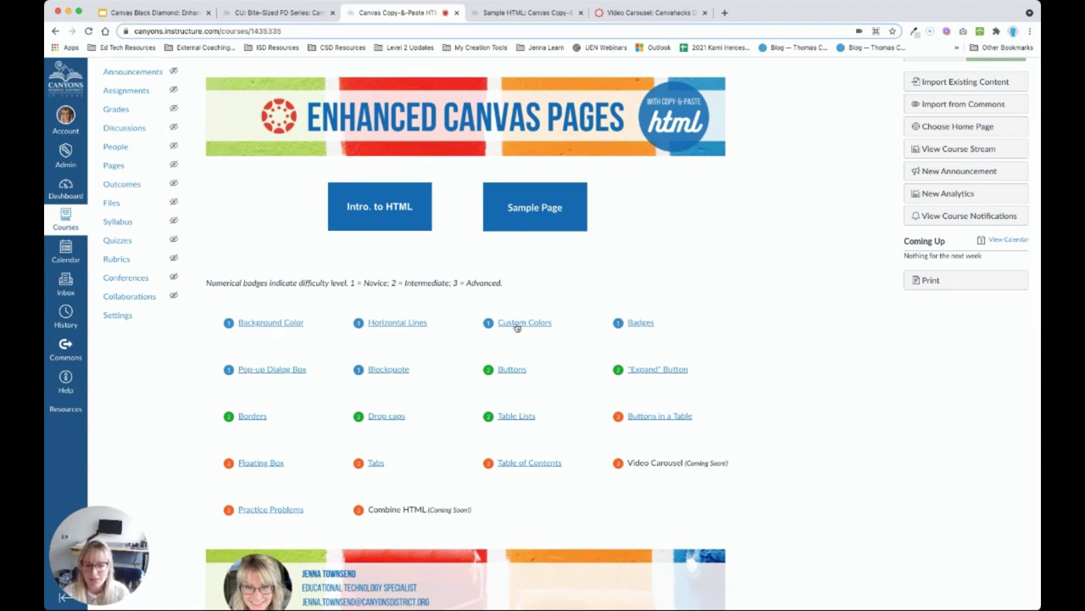
# Open the Custom Colors link to view the Hex Color Codes page's green swatches, #d1fbe9 to #4e635a.
pyautogui.click(516, 325)
pyautogui.scroll(-2, 517, 327)
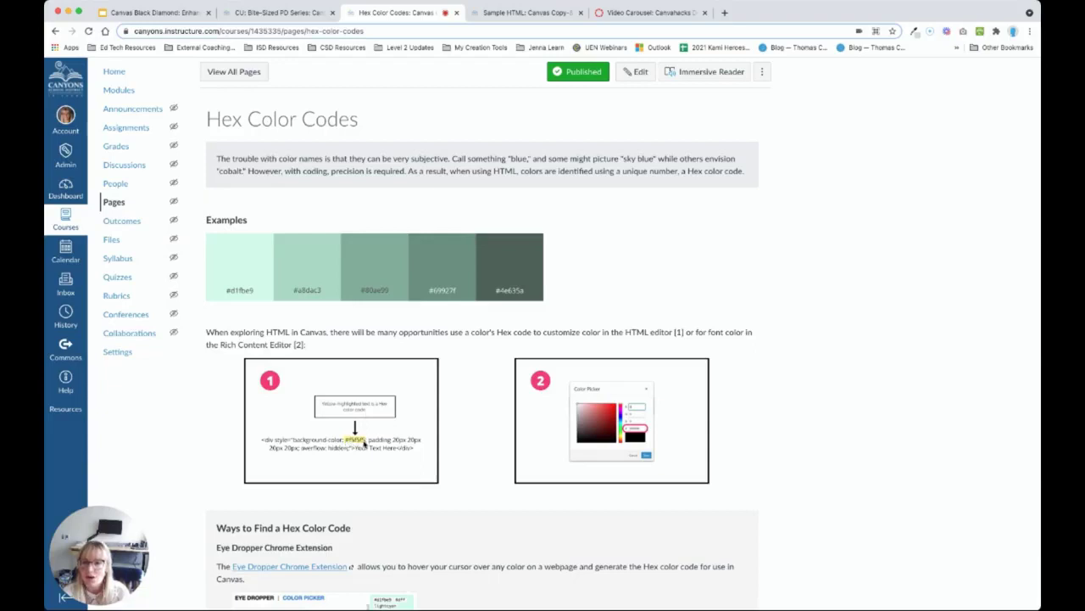
# Find the hex field (000000) in the custom text colour picker, then cancel without changes.
pyautogui.click(637, 71)
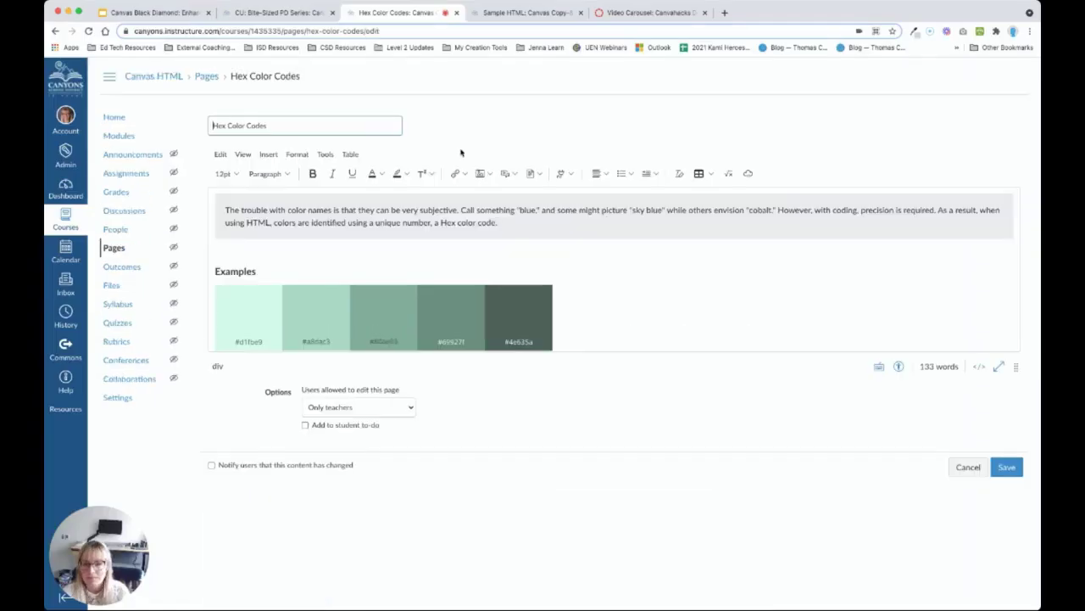
pyautogui.click(383, 174)
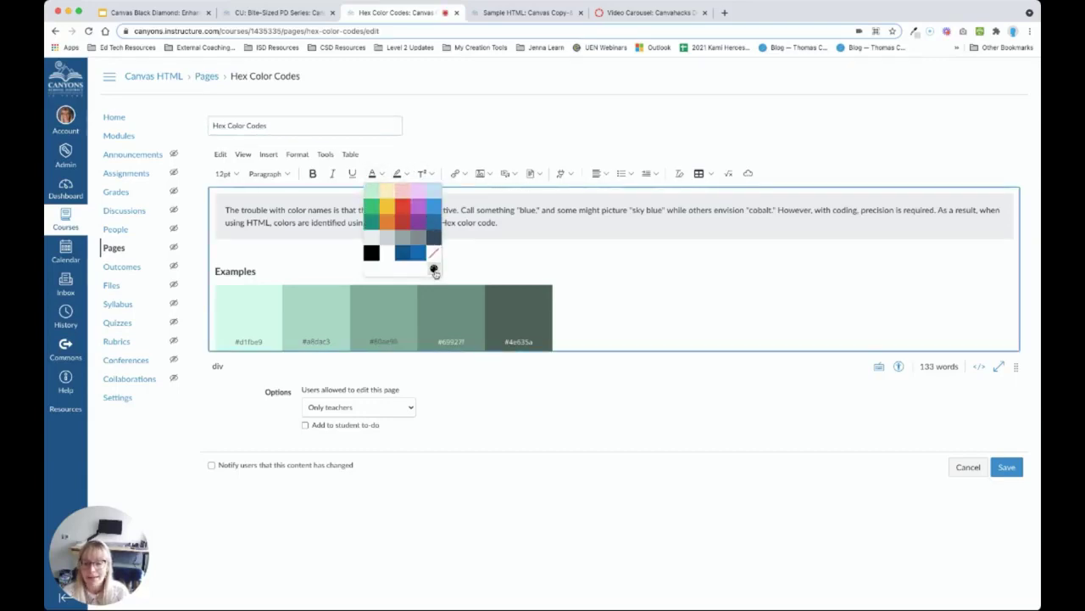
pyautogui.click(434, 269)
pyautogui.click(631, 357)
pyautogui.moveTo(631, 356); pyautogui.dragTo(596, 354)
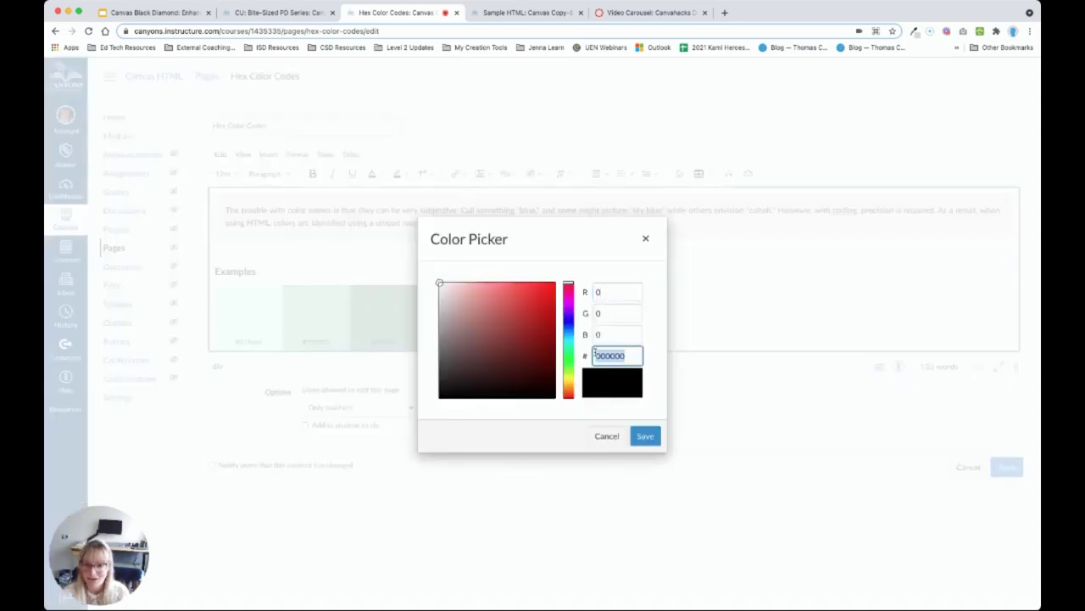
pyautogui.click(613, 443)
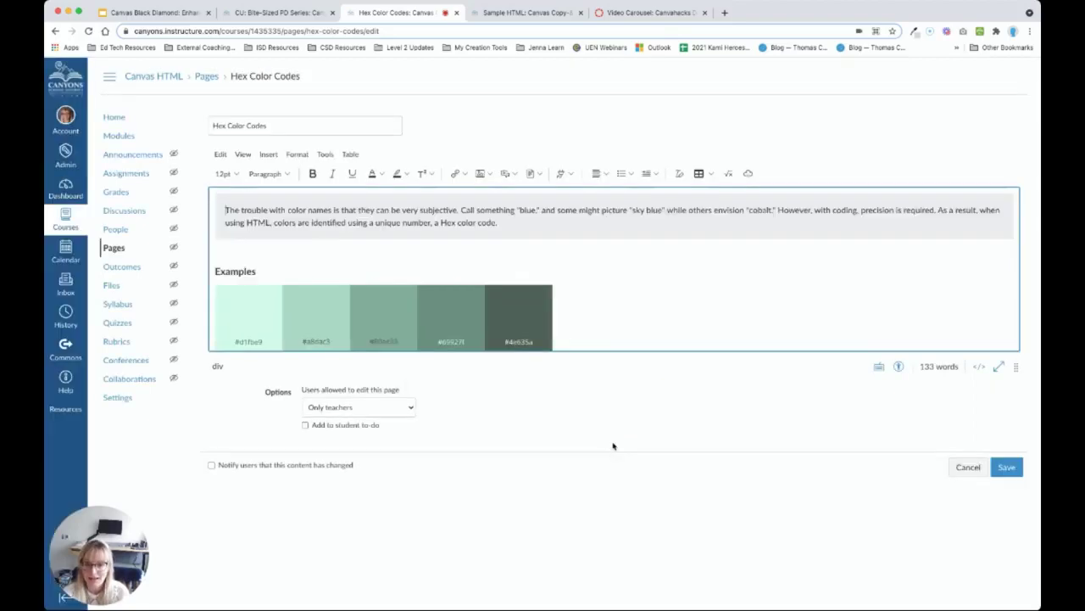
# Return to the course home and view the Blockquote example page in a new tab.
pyautogui.click(114, 117)
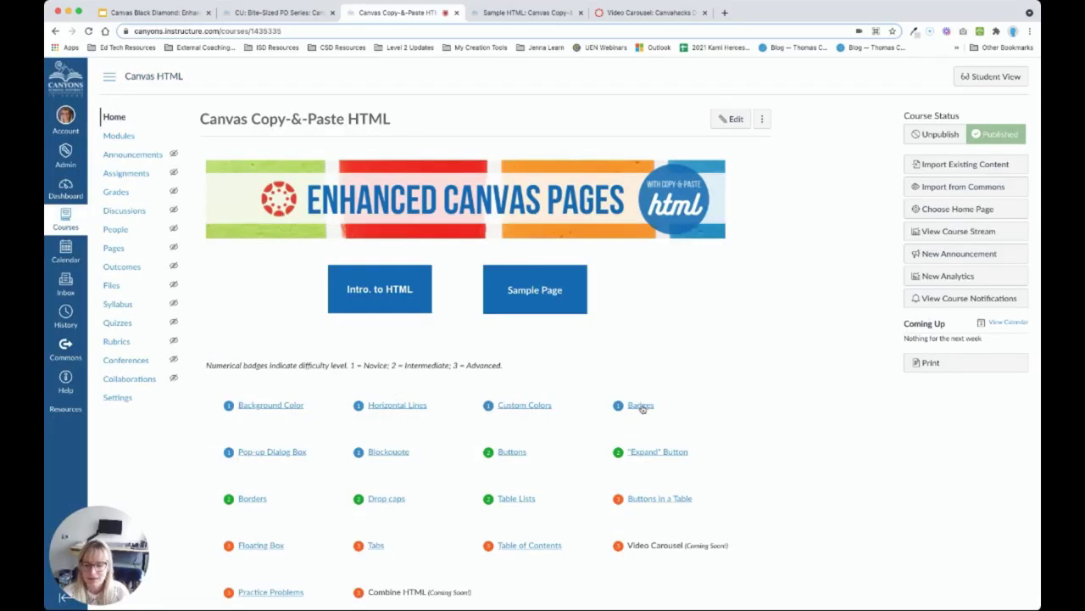
pyautogui.scroll(-1, 642, 413)
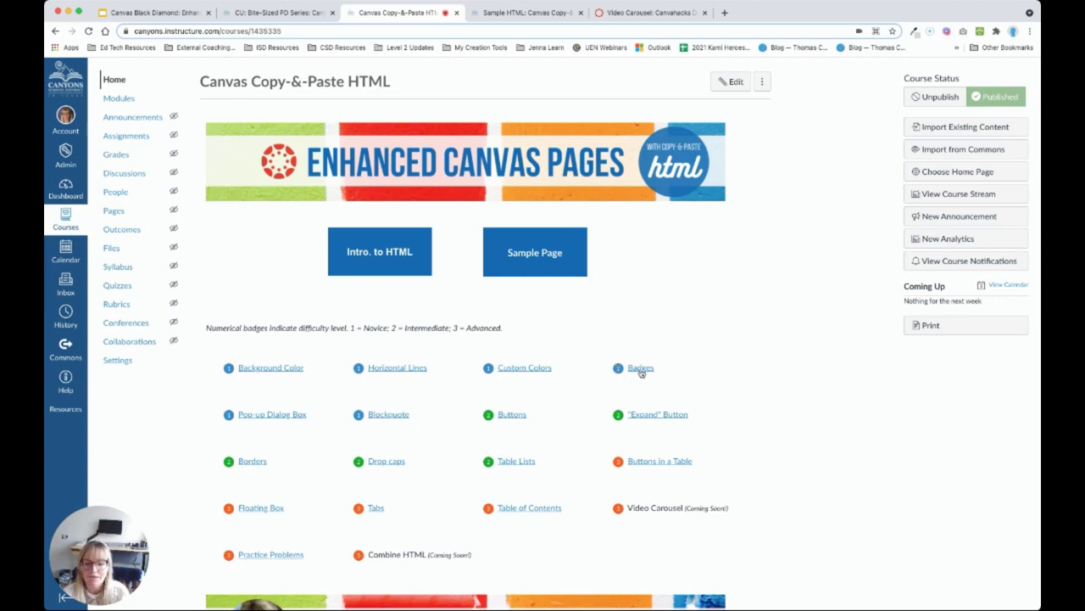
pyautogui.doubleClick(641, 369)
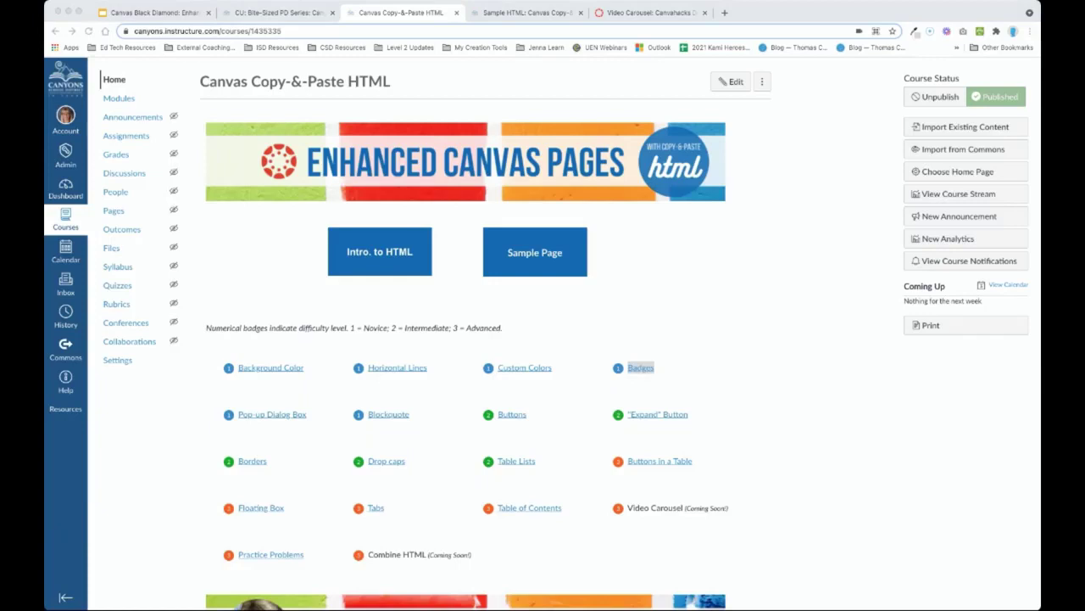
pyautogui.moveTo(236, 415); pyautogui.dragTo(308, 415)
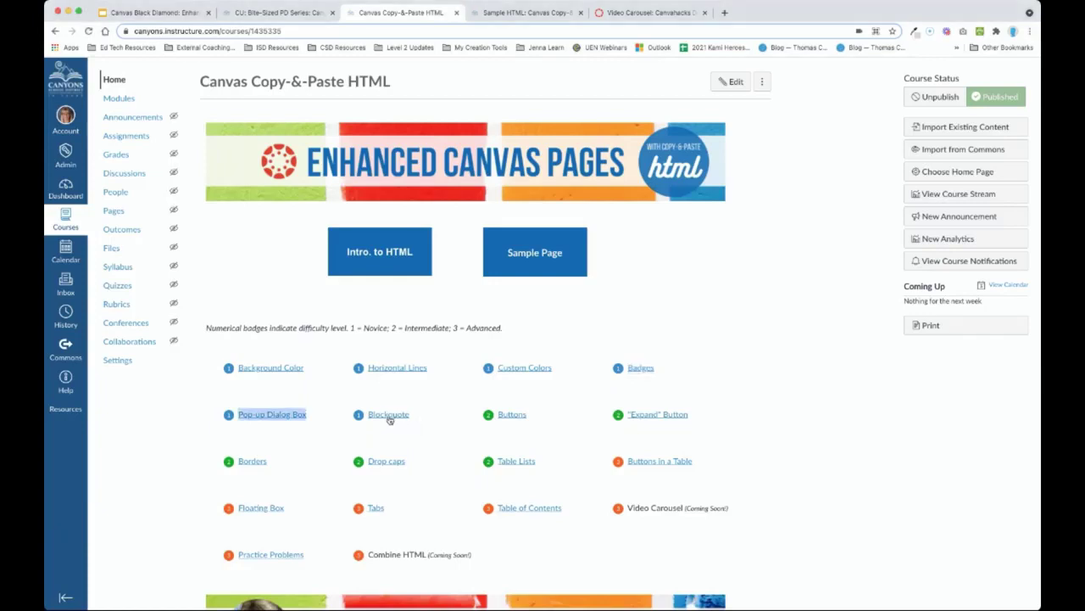
pyautogui.doubleClick(388, 418)
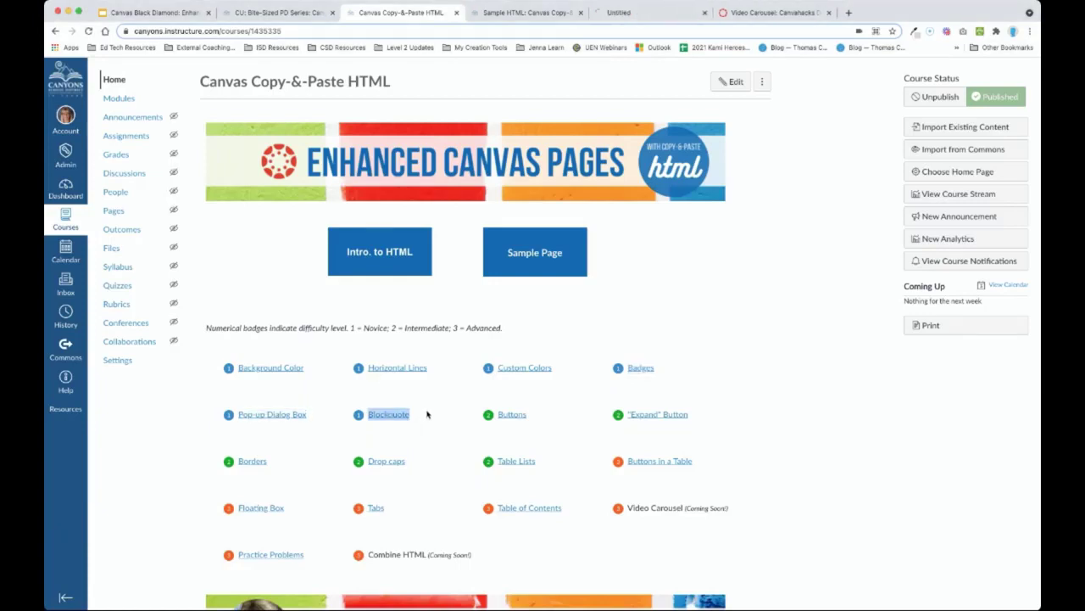
pyautogui.click(645, 14)
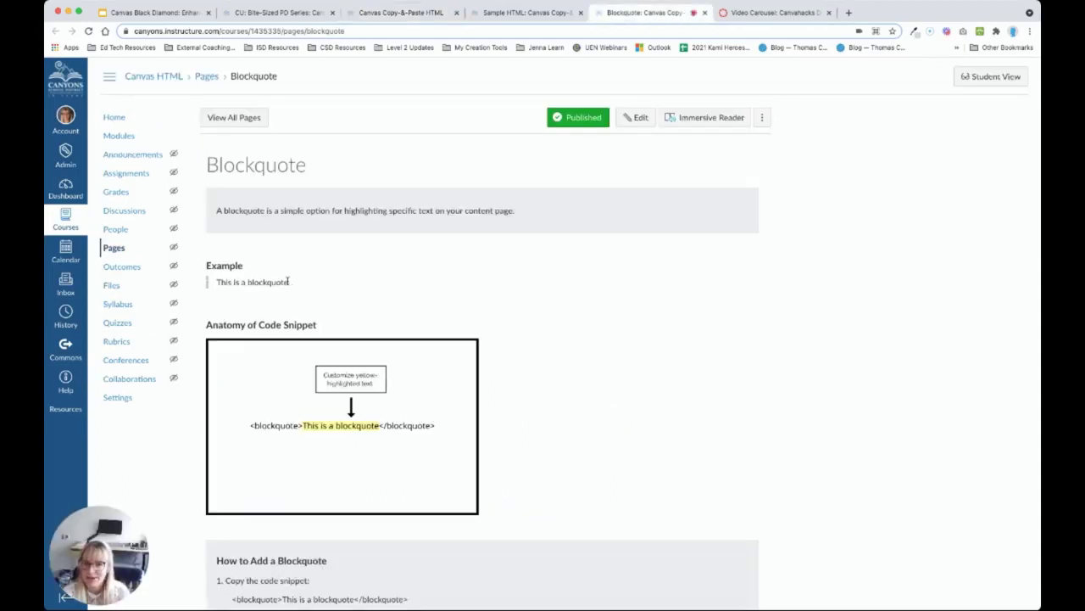
# Open the Buttons example in a new tab, review it, and go back to the course home.
pyautogui.click(399, 13)
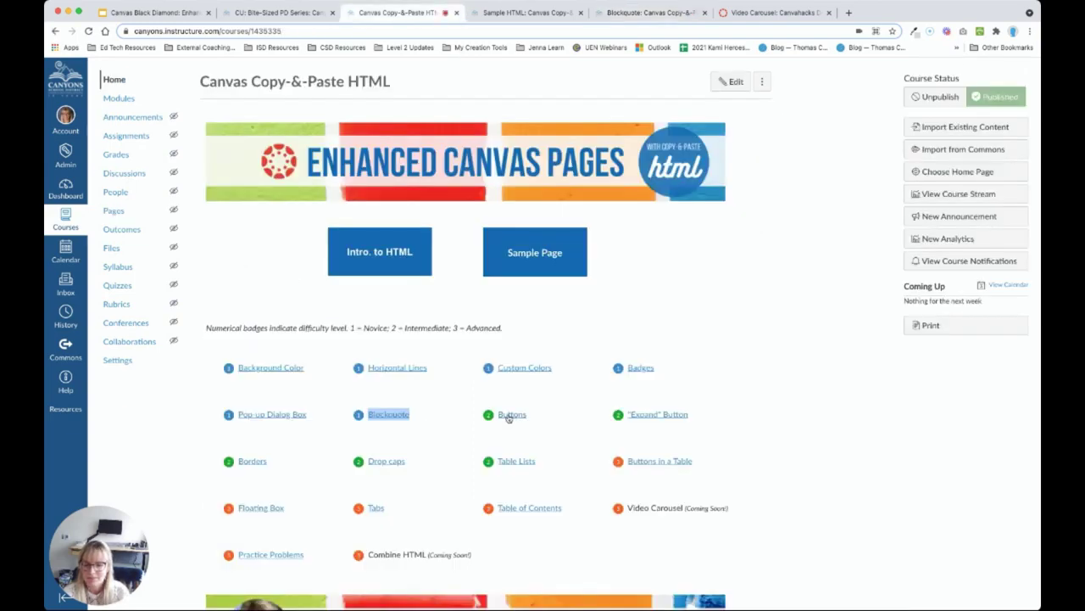
pyautogui.click(509, 415)
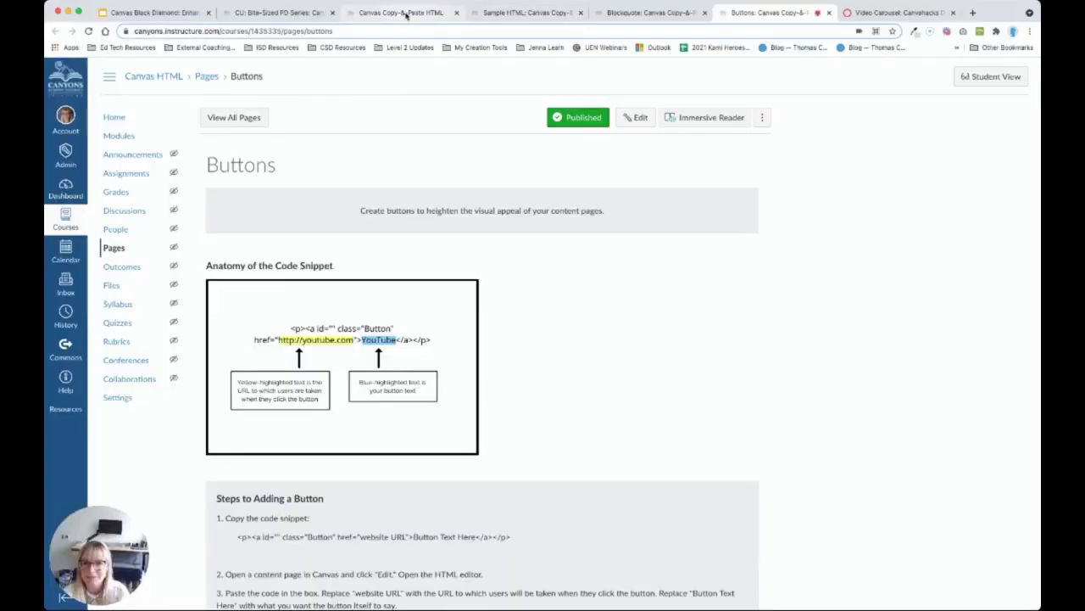
pyautogui.click(398, 12)
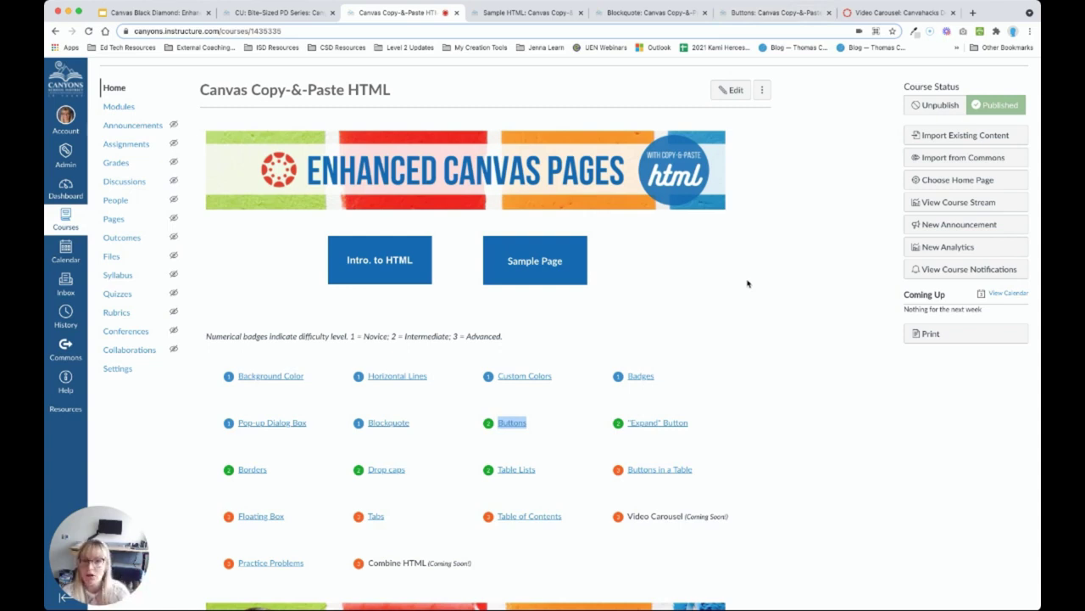
pyautogui.click(764, 13)
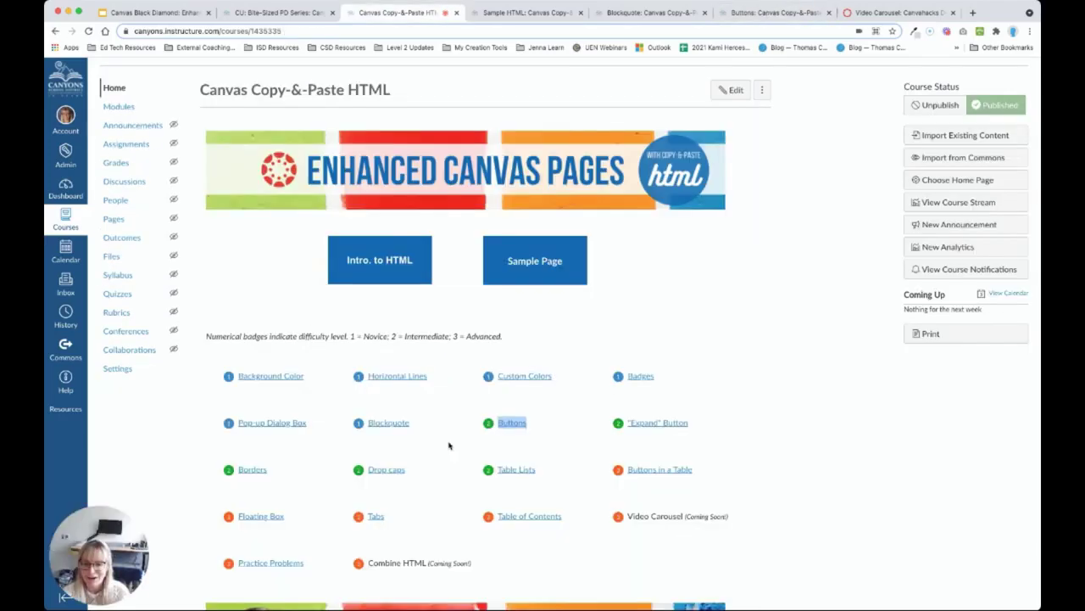
pyautogui.scroll(-3, 449, 446)
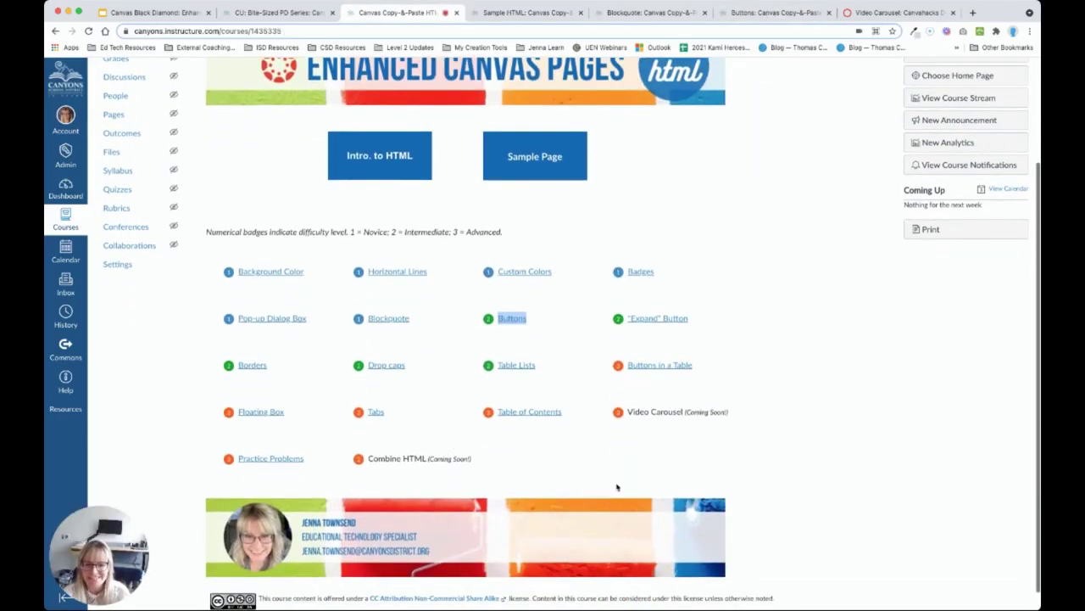
# Open the "Expand" Button example and reveal its hidden text with "Click here".
pyautogui.tripleClick(642, 323)
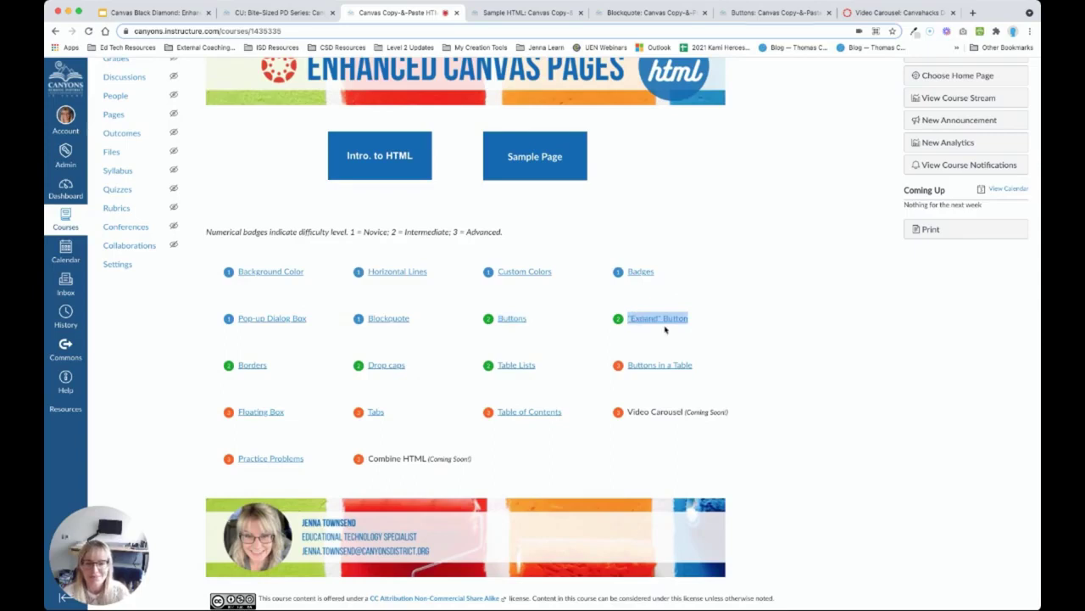
pyautogui.click(664, 322)
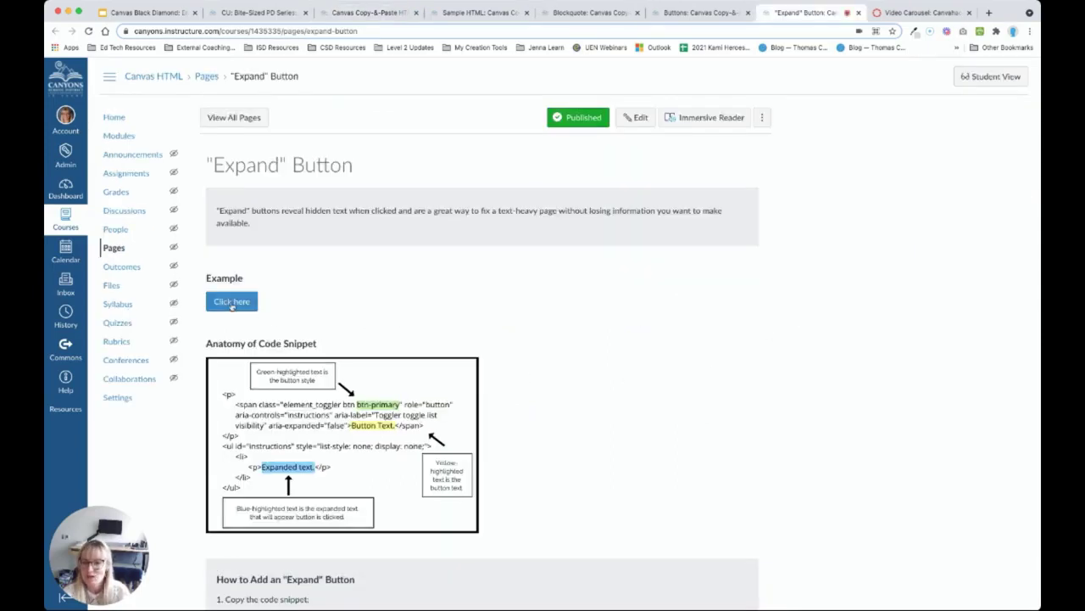
pyautogui.click(234, 302)
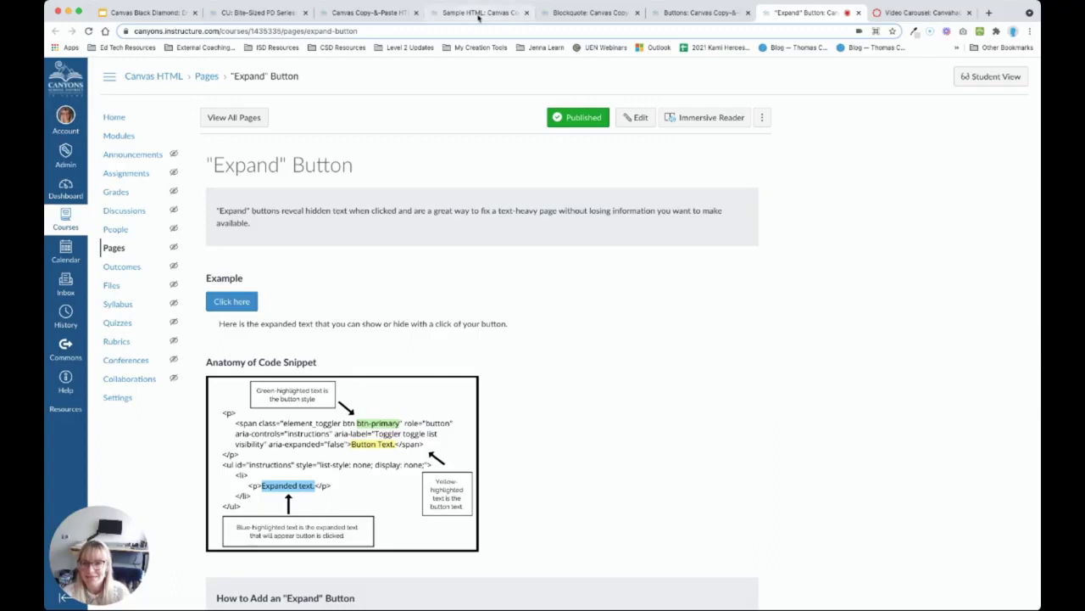
# From the index, open the Class Policies sample page and expand its Additional Resources links.
pyautogui.click(365, 12)
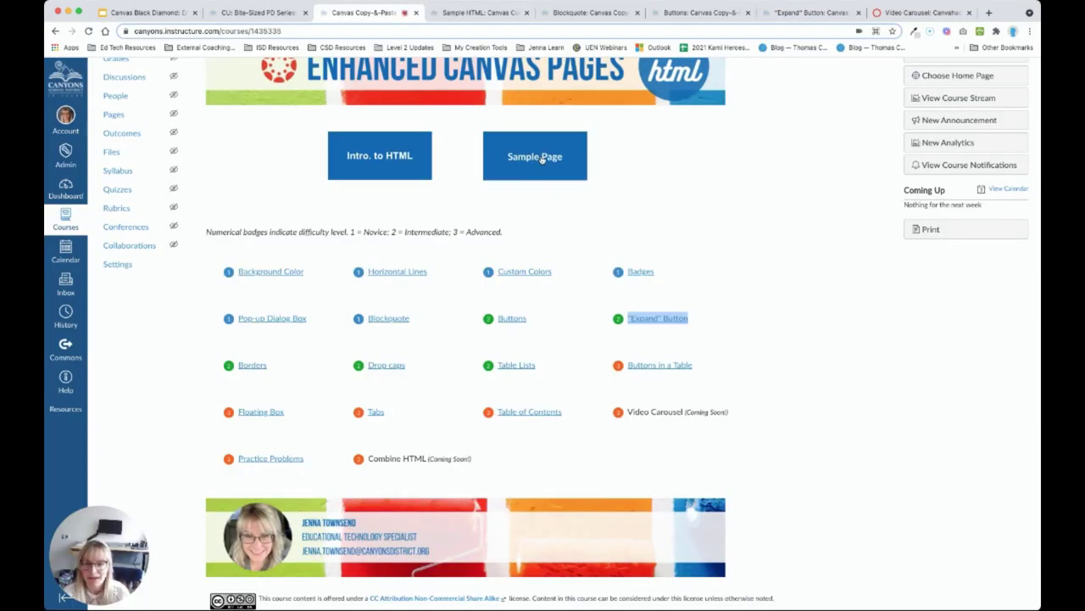
pyautogui.tripleClick(542, 159)
pyautogui.click(578, 167)
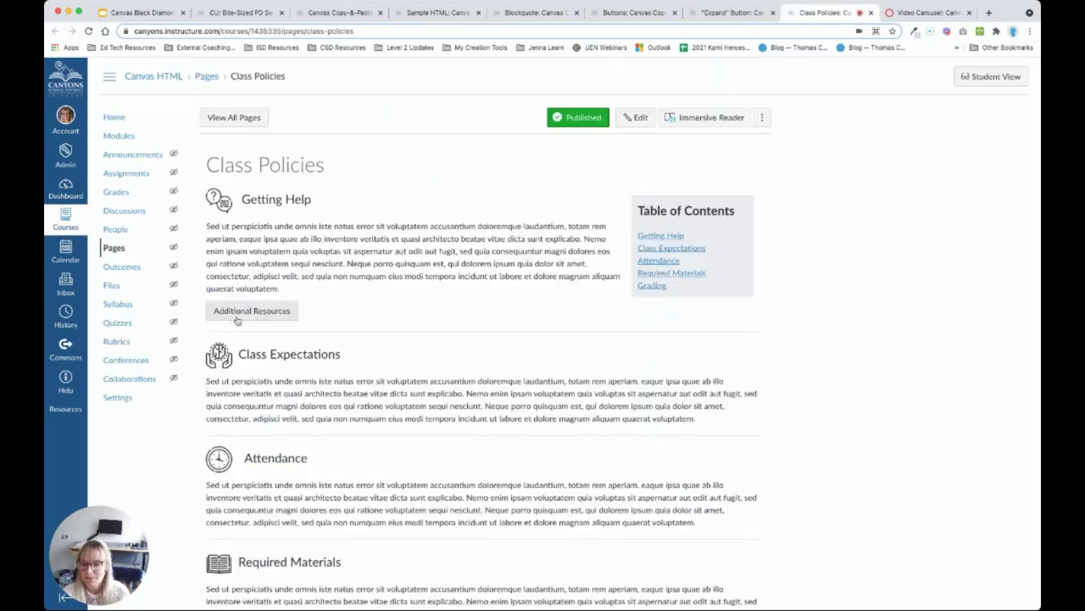
pyautogui.click(269, 312)
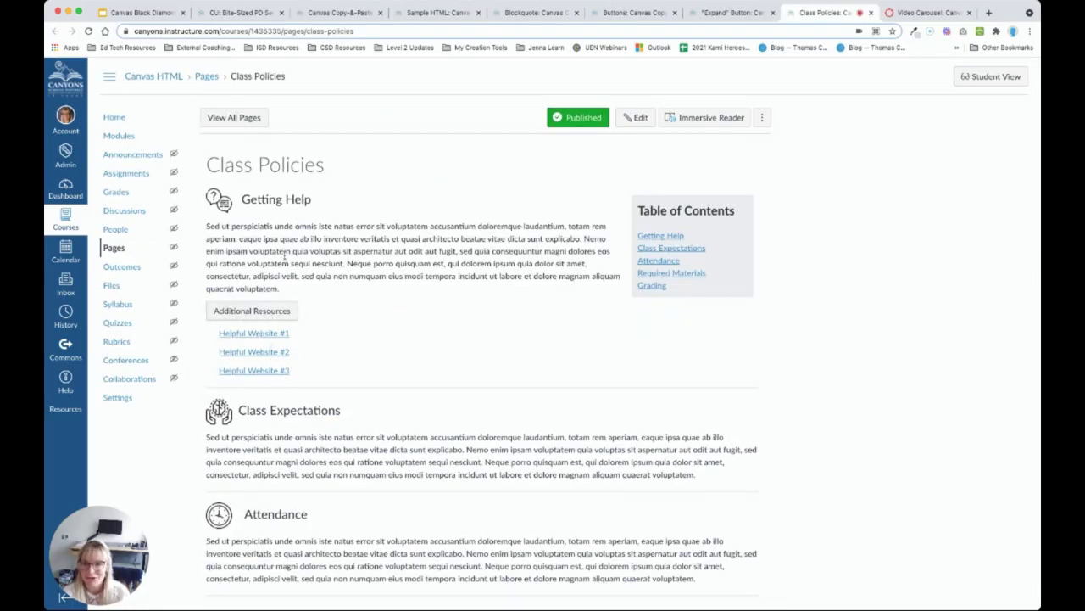
# Open the Borders example and scroll its Border Options from Top/Right/Bottom/Left to Bottom only.
pyautogui.click(344, 12)
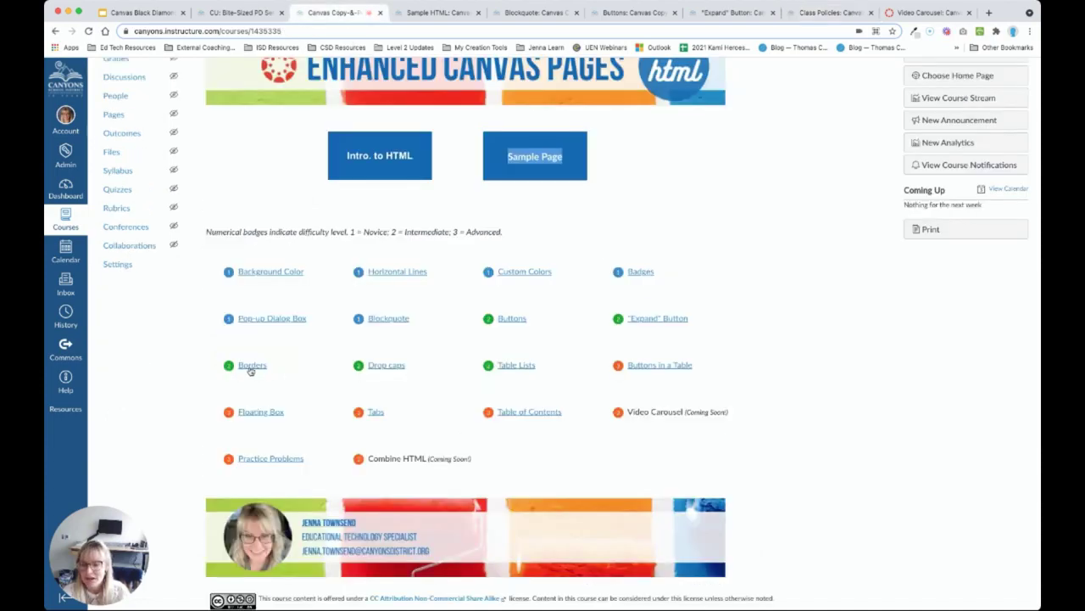
pyautogui.doubleClick(251, 371)
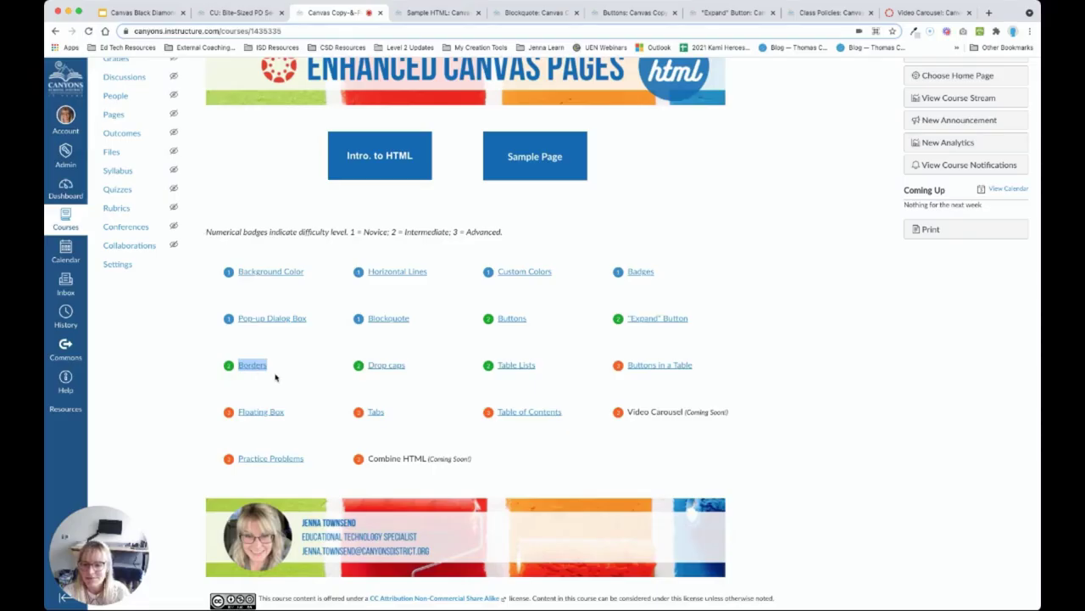
pyautogui.click(254, 367)
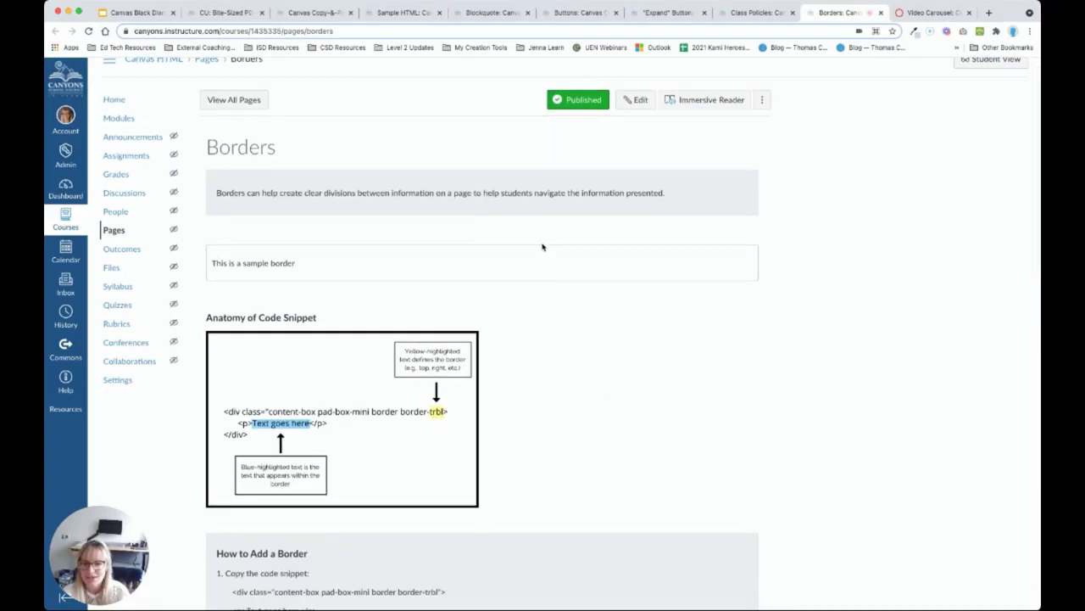
pyautogui.scroll(-3, 581, 250)
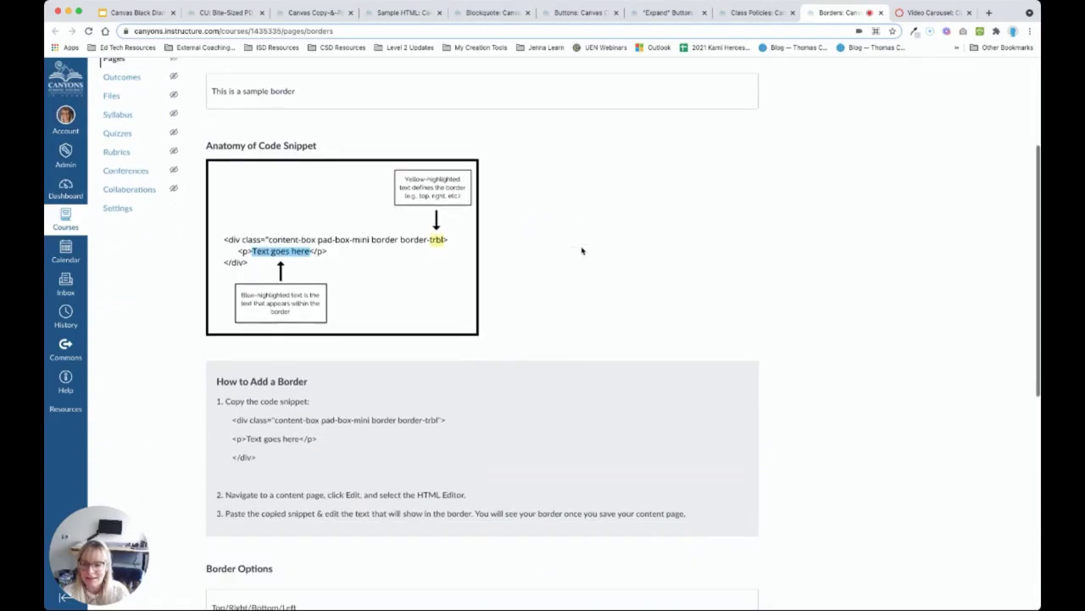
pyautogui.scroll(-5, 582, 250)
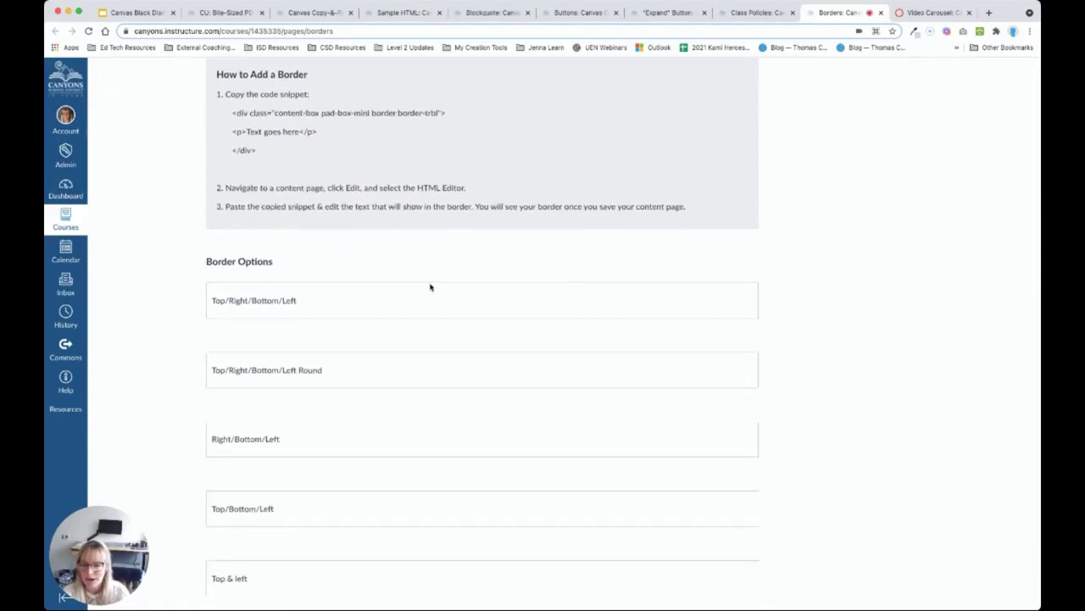
pyautogui.scroll(-1, 332, 324)
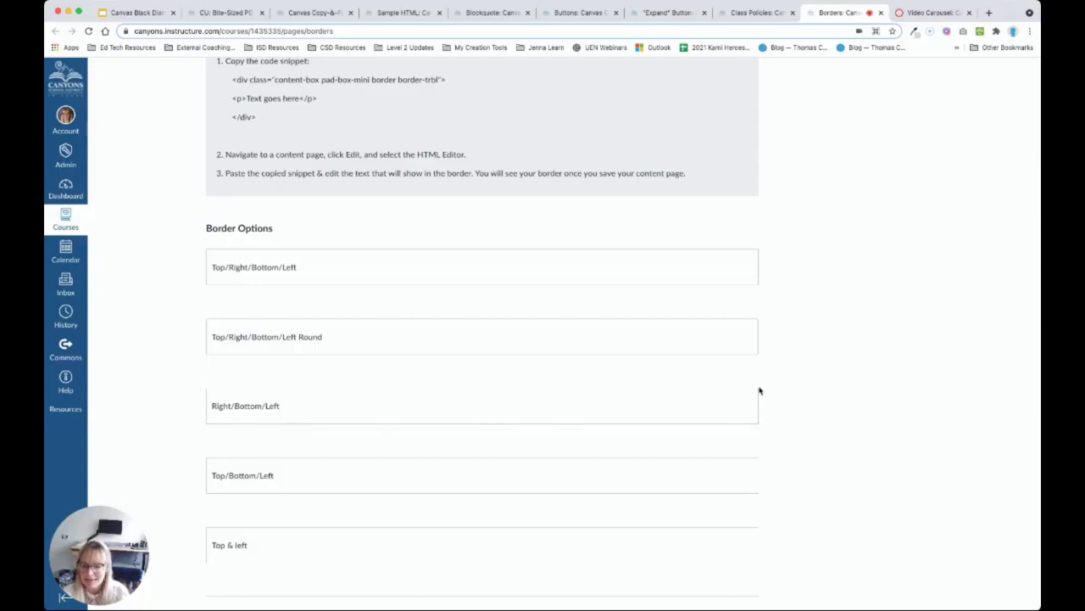
pyautogui.scroll(-2, 766, 429)
pyautogui.scroll(-2, 767, 432)
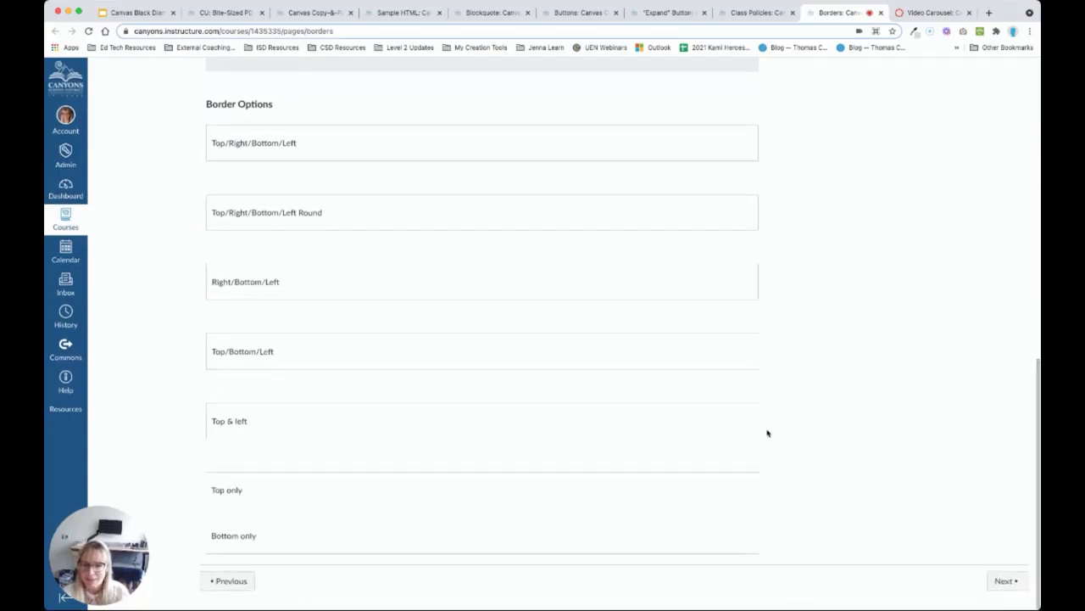
# Open the Drop Caps example page from the Enhanced Canvas Pages index.
pyautogui.click(314, 17)
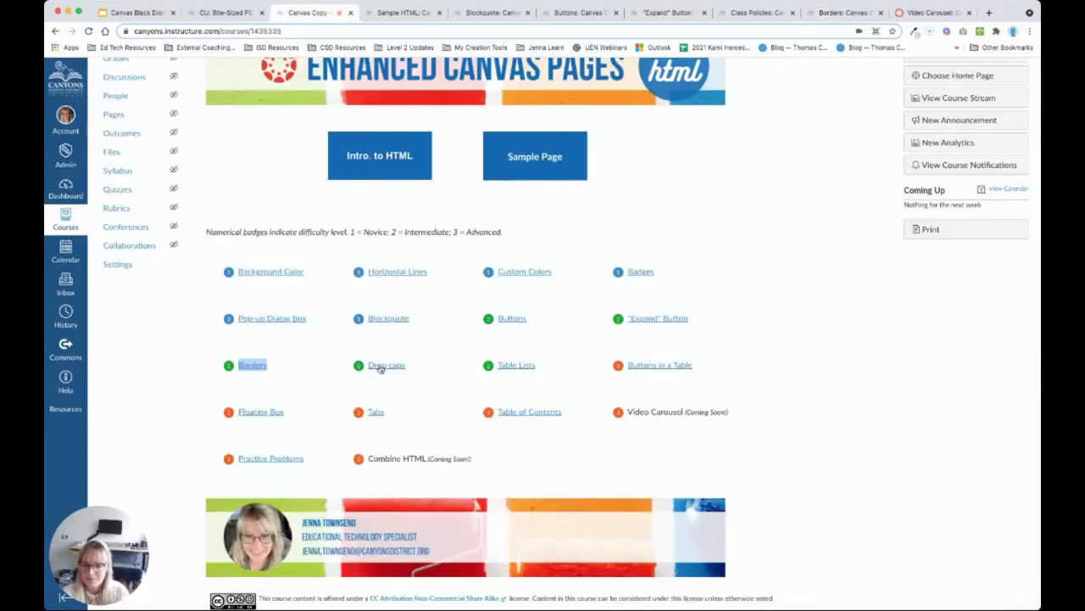
pyautogui.doubleClick(377, 366)
pyautogui.click(393, 373)
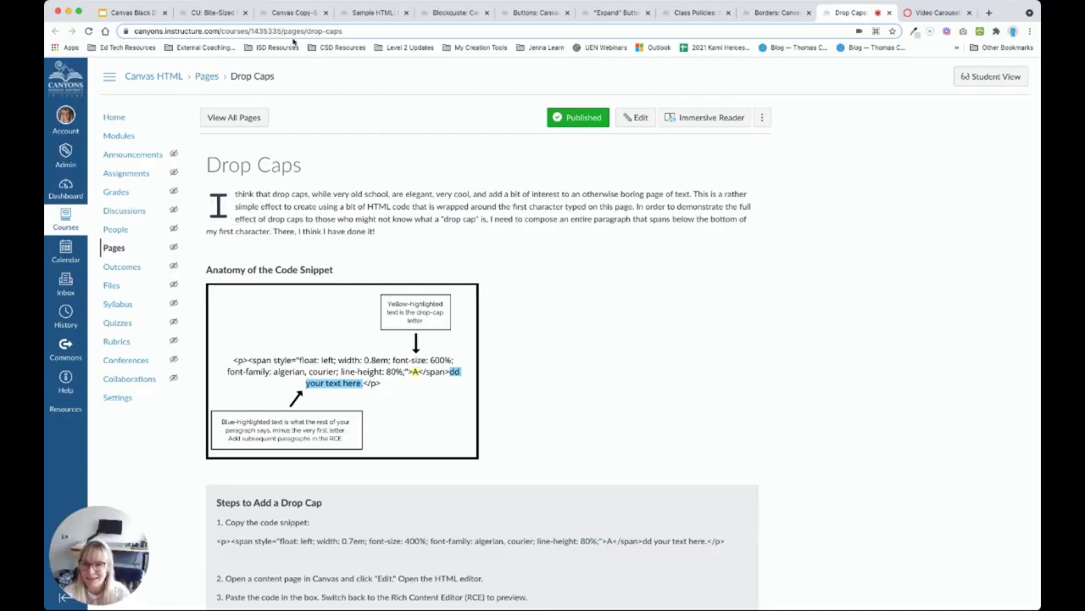
# Open Table Lists and view its Striped, Highlight on Hover and Colored Table List variants.
pyautogui.click(292, 12)
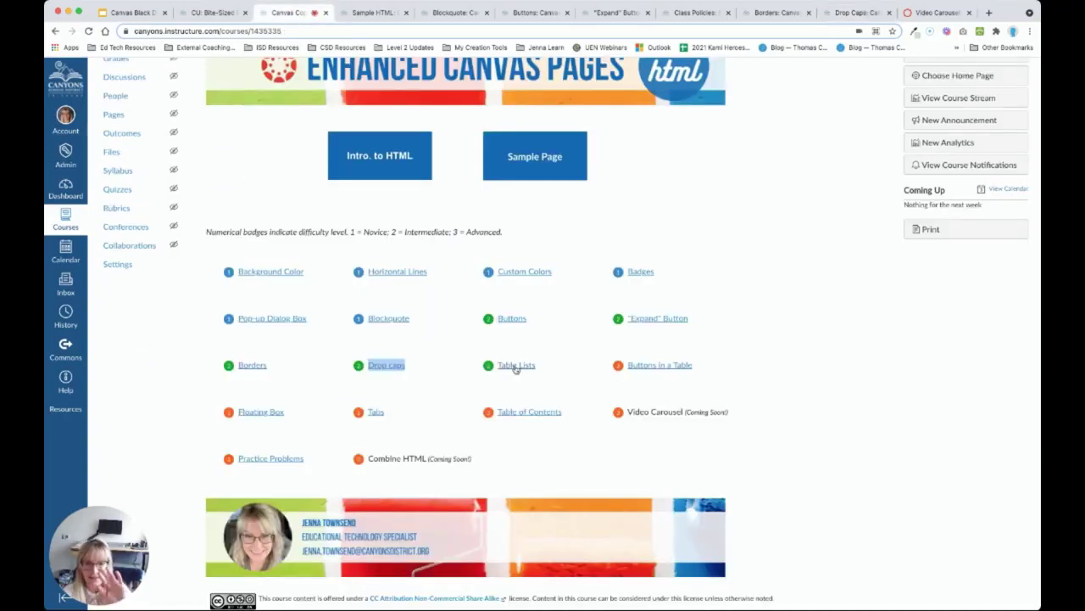
pyautogui.tripleClick(516, 366)
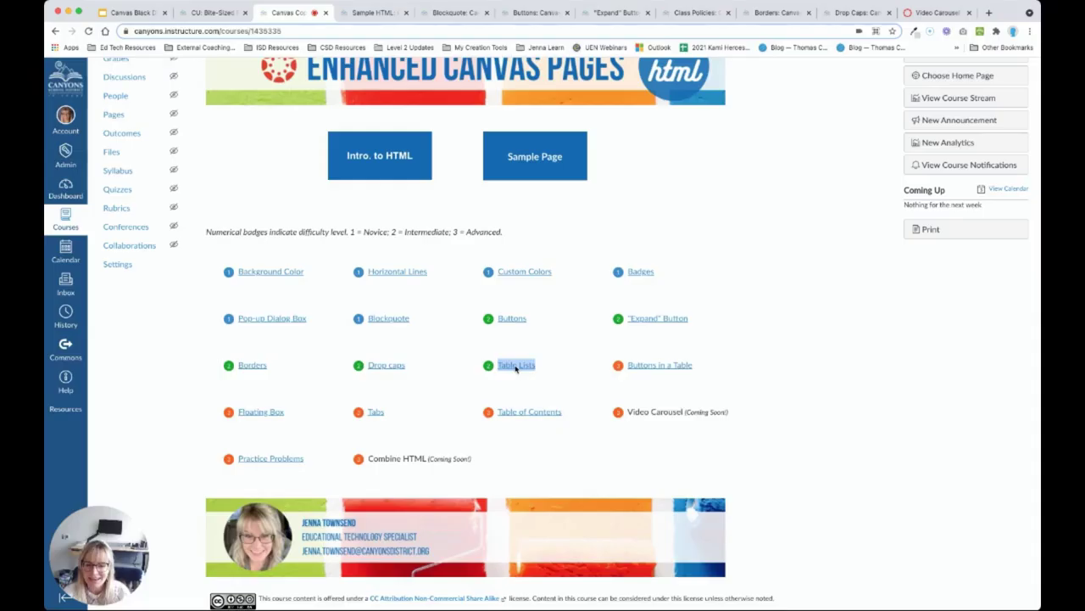
pyautogui.click(519, 365)
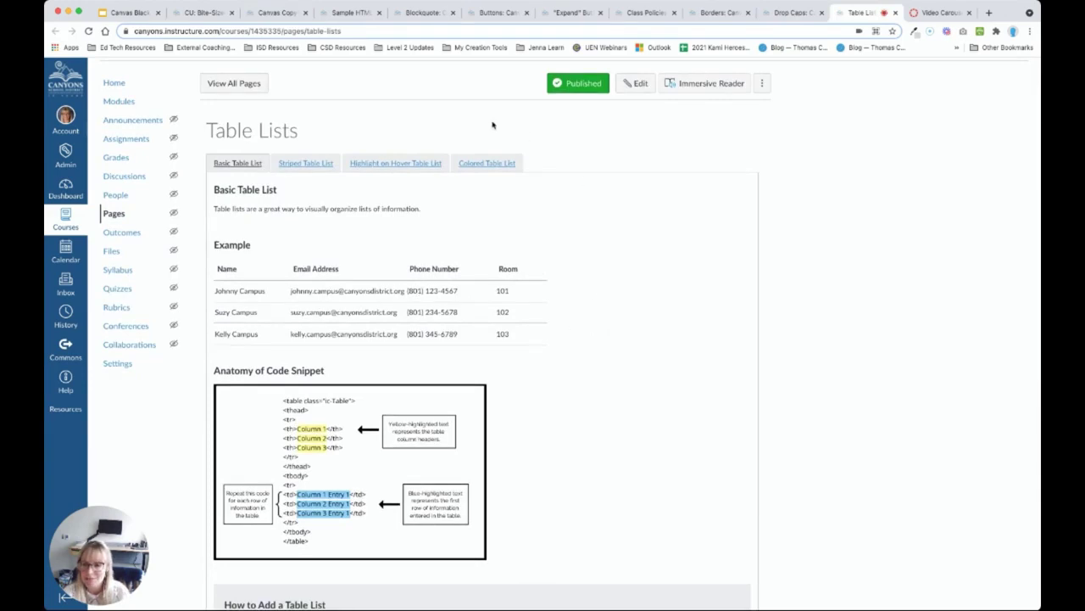
pyautogui.click(301, 164)
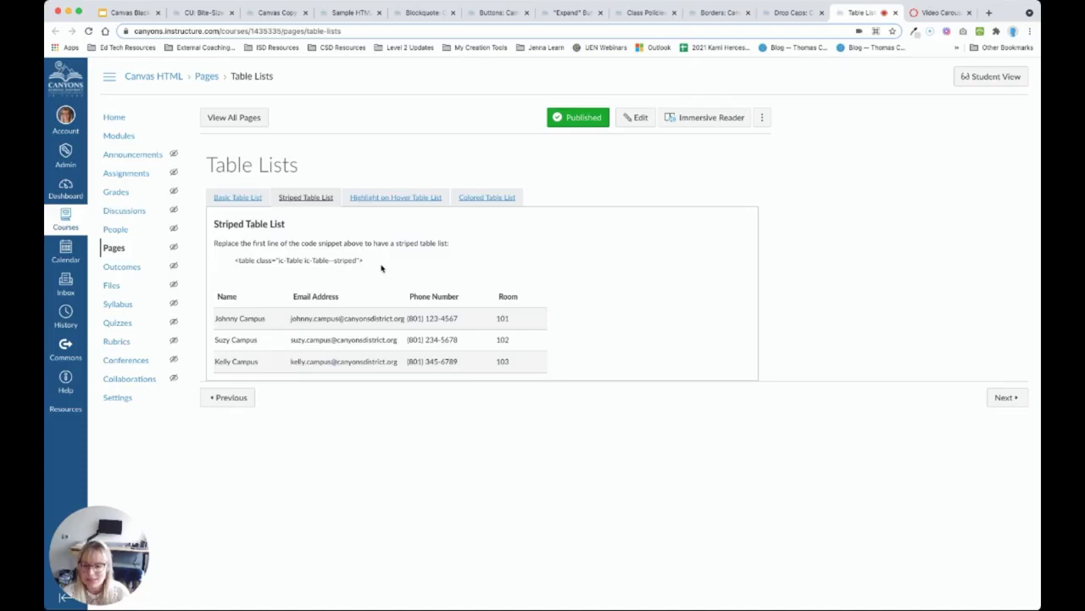
pyautogui.click(396, 198)
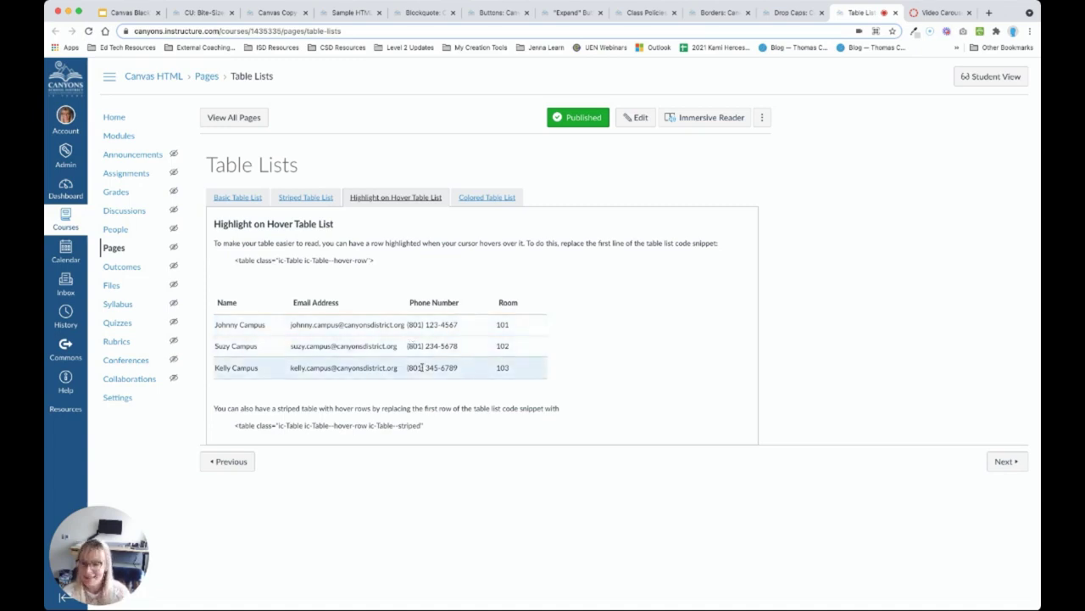
pyautogui.click(500, 199)
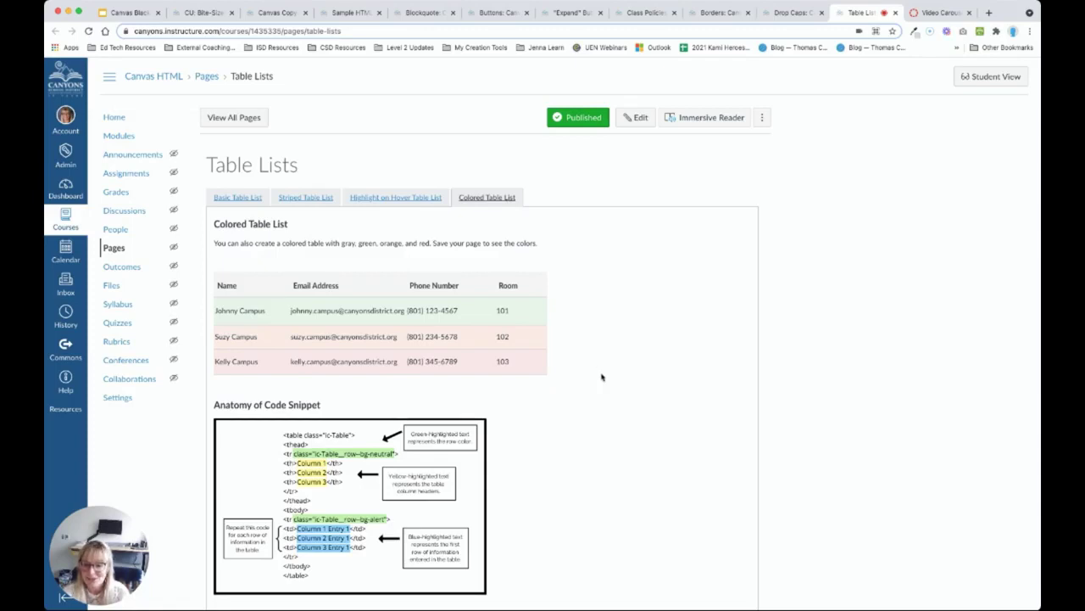
# View the Buttons in a Table example, then open the Floating Box example from the index.
pyautogui.press('super+3')
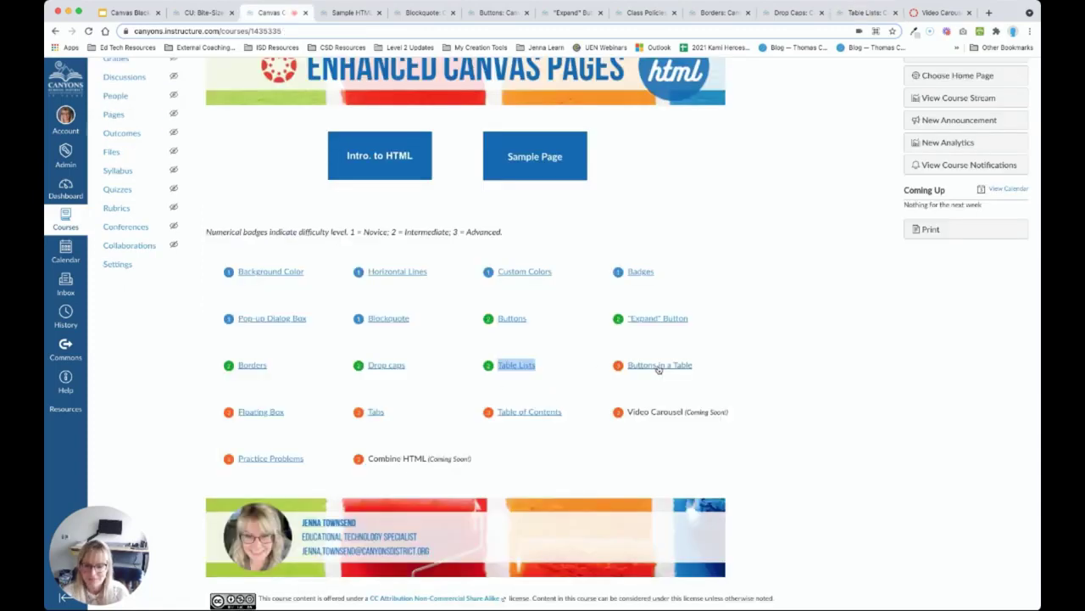
pyautogui.tripleClick(658, 369)
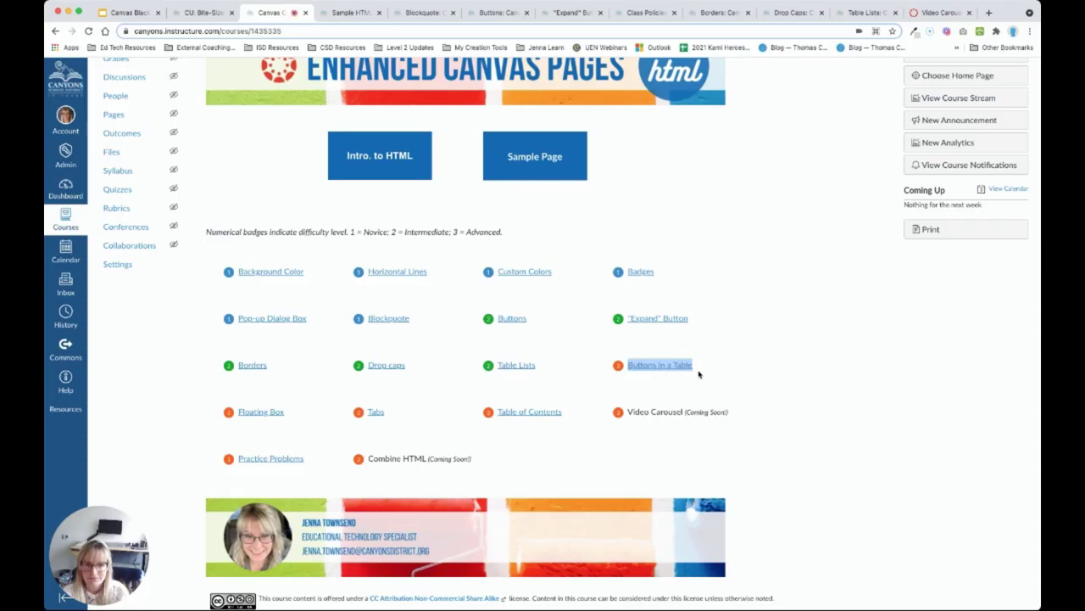
pyautogui.click(683, 366)
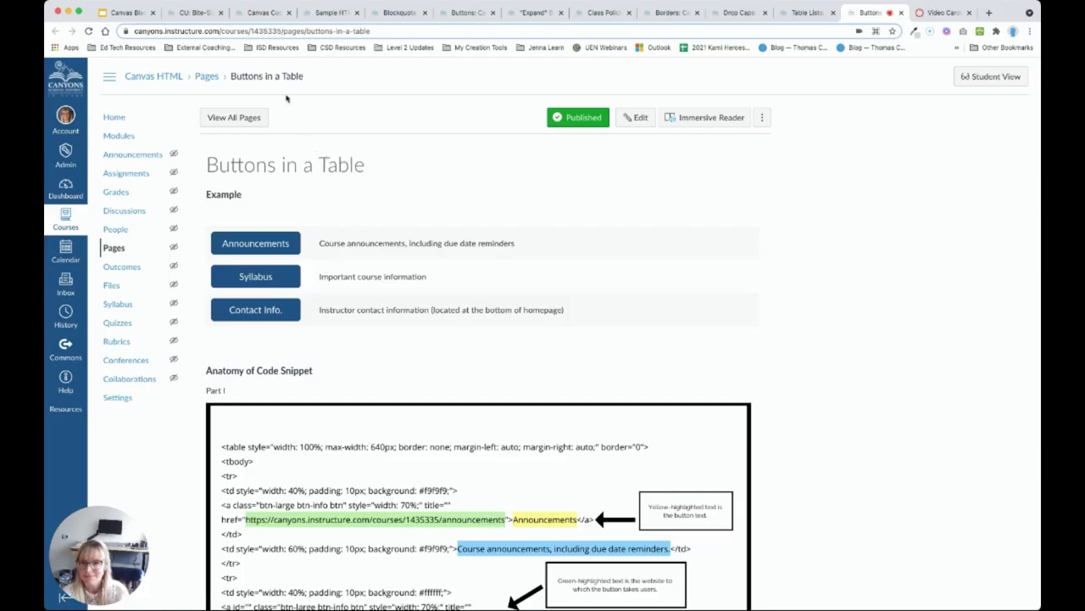
pyautogui.click(264, 13)
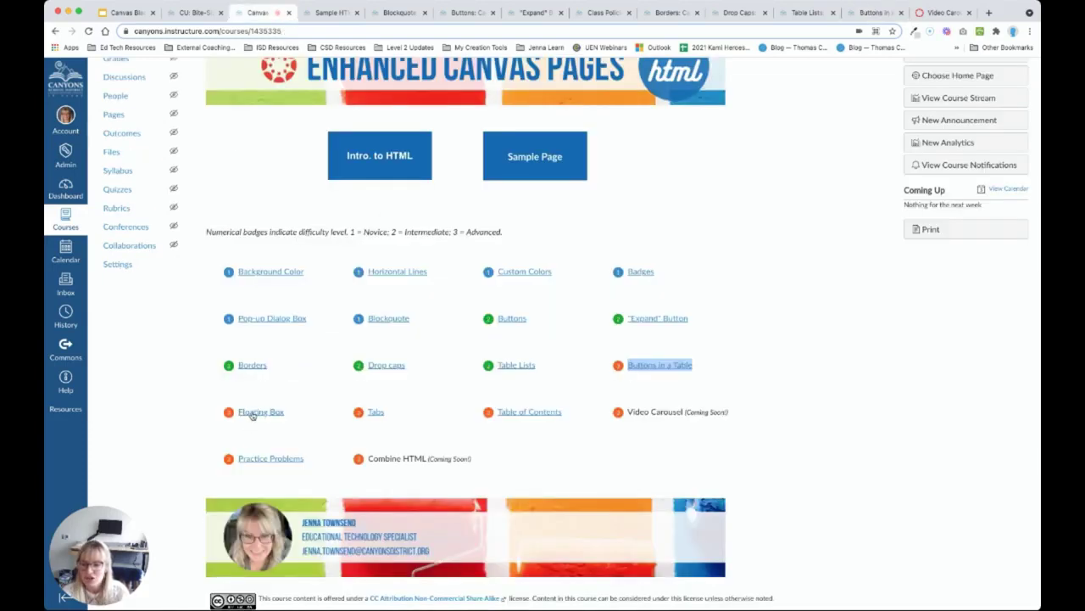
pyautogui.click(252, 413)
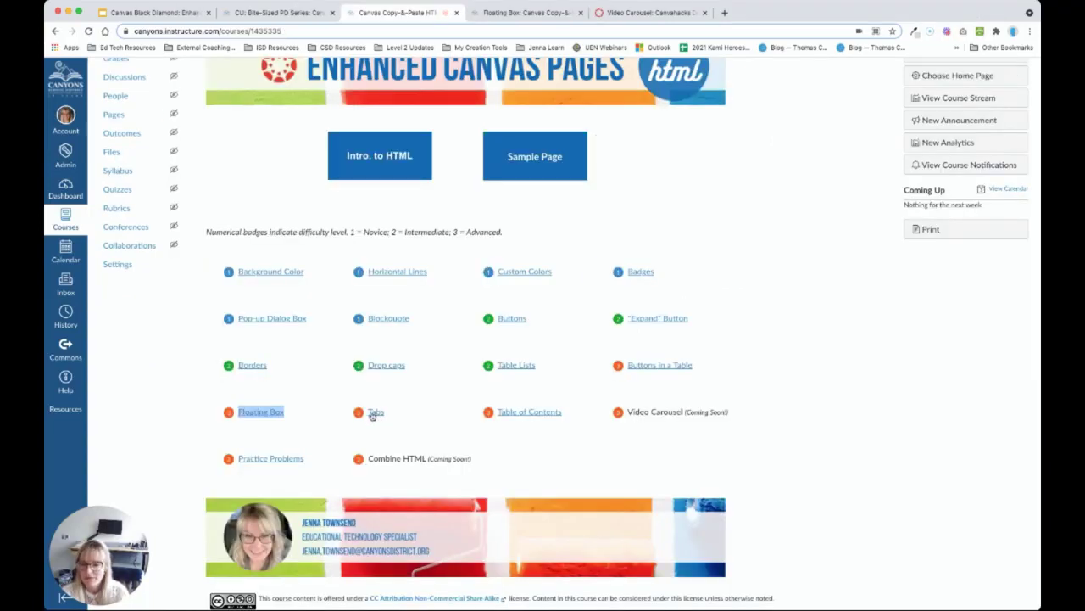
# Go through the Tabs example's How to Use Tabs, Tab Code and Colored Tabs sections.
pyautogui.doubleClick(376, 413)
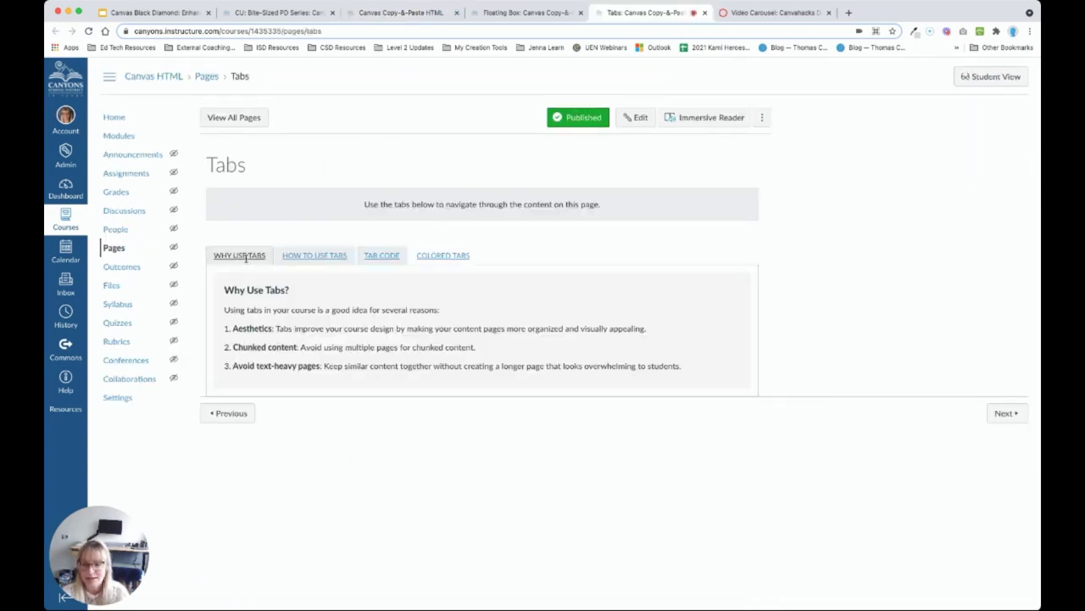
pyautogui.click(312, 255)
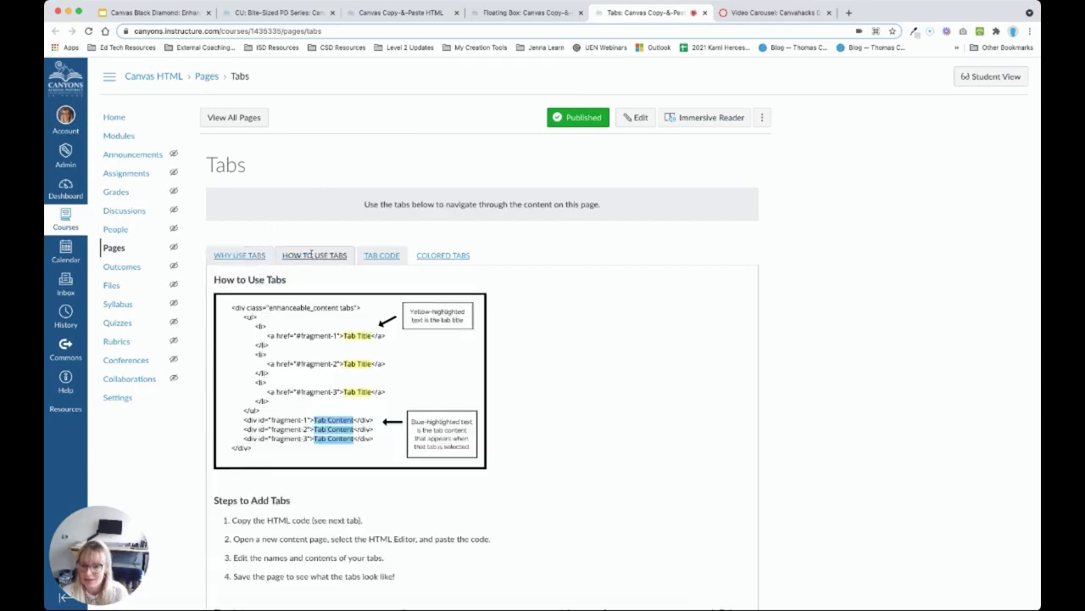
pyautogui.click(381, 256)
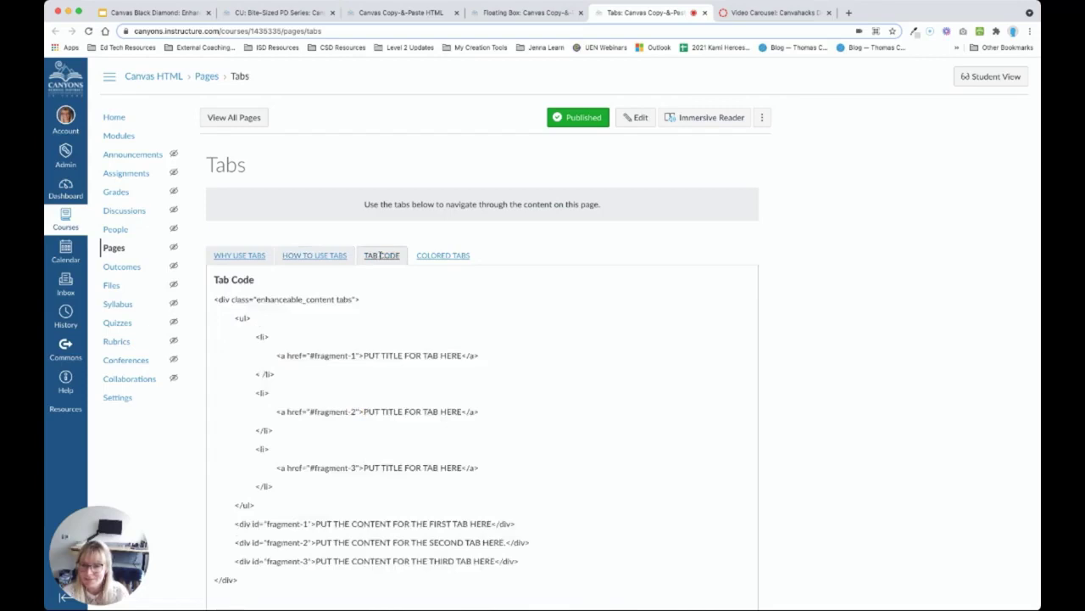
pyautogui.click(435, 258)
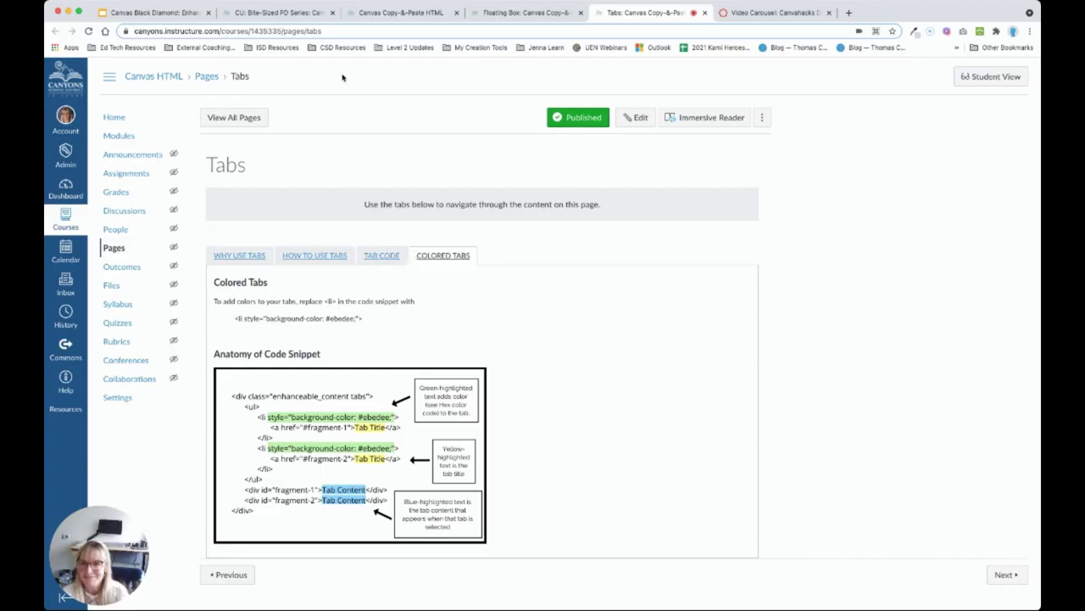
pyautogui.click(384, 14)
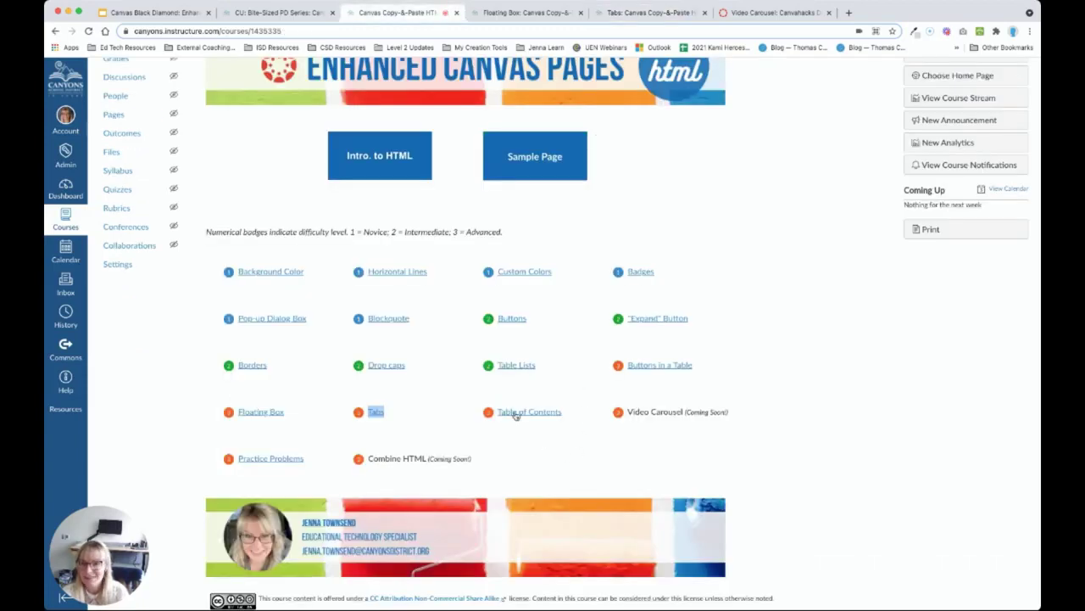
# Open the Table of Contents example and scroll through its snippet.
pyautogui.click(516, 413)
pyautogui.scroll(-5, 422, 297)
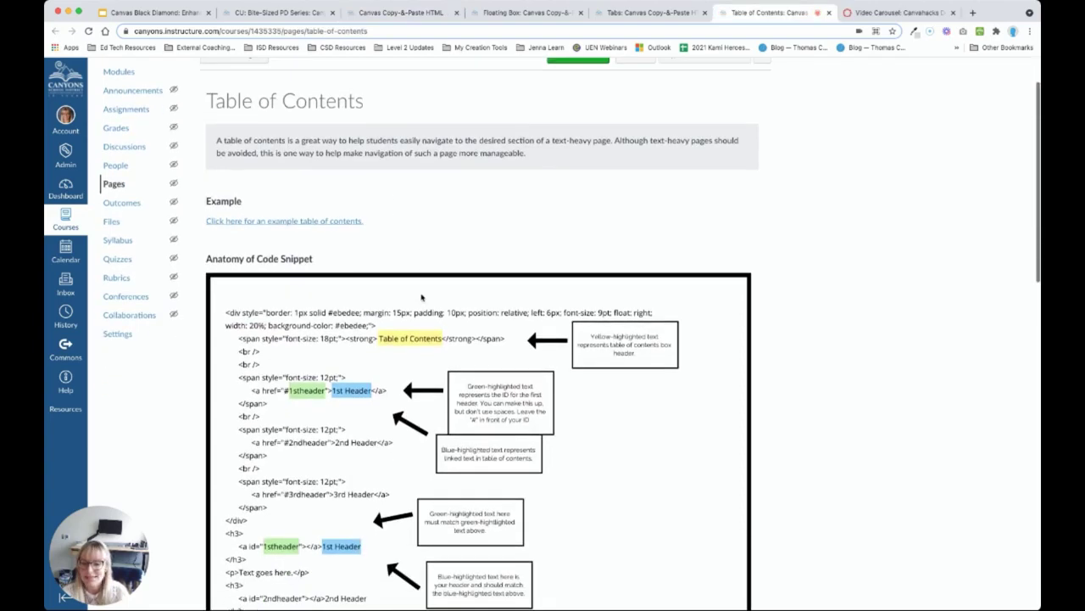
pyautogui.scroll(3, 422, 297)
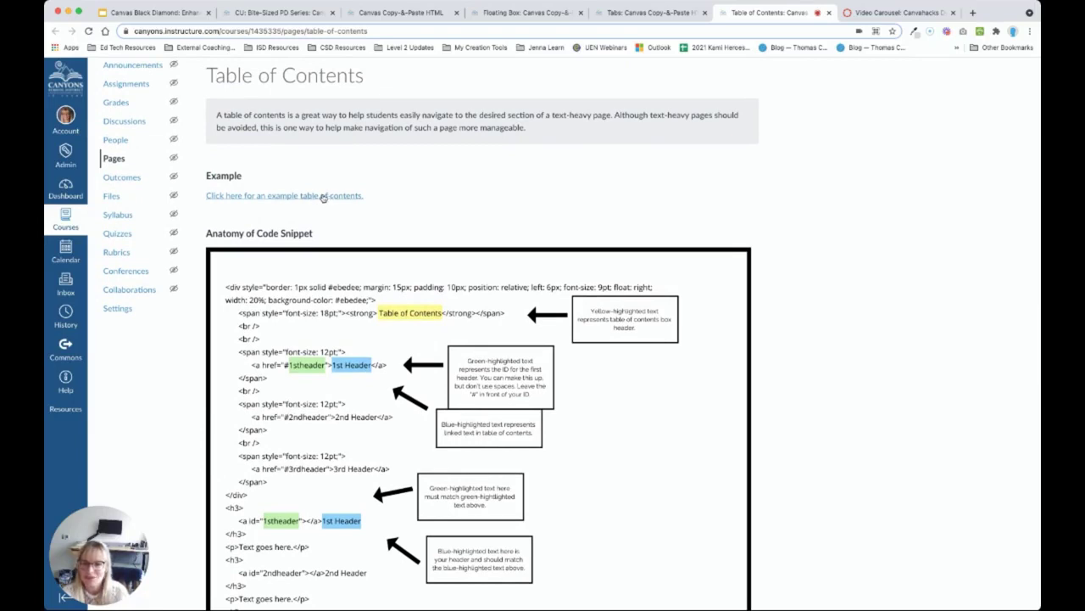
# View the Class Policies sample page, then go back to the Enhanced Canvas Pages index.
pyautogui.click(323, 196)
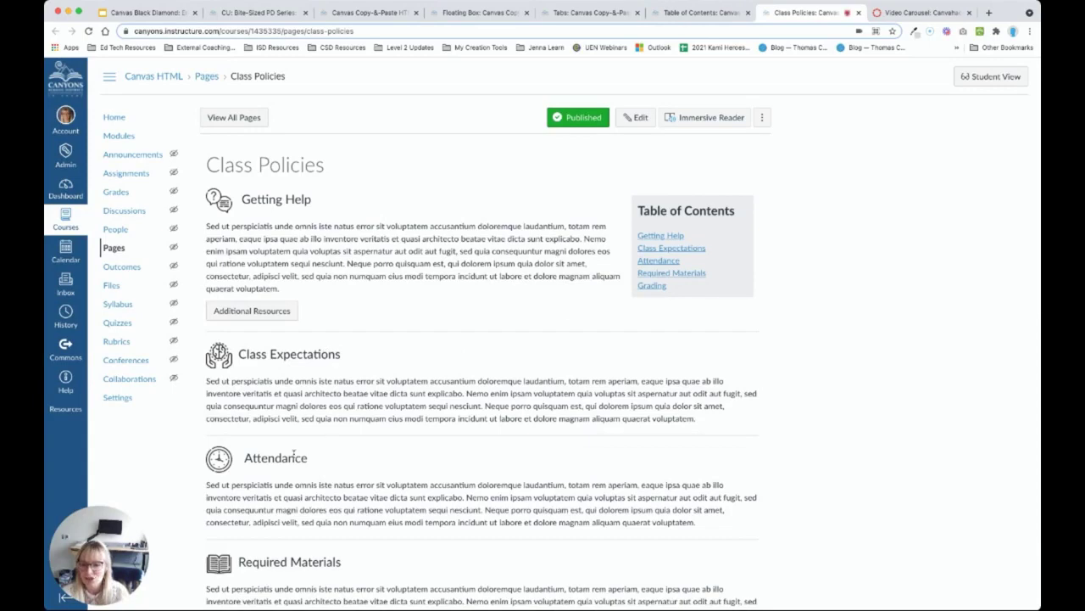
pyautogui.scroll(-3, 319, 555)
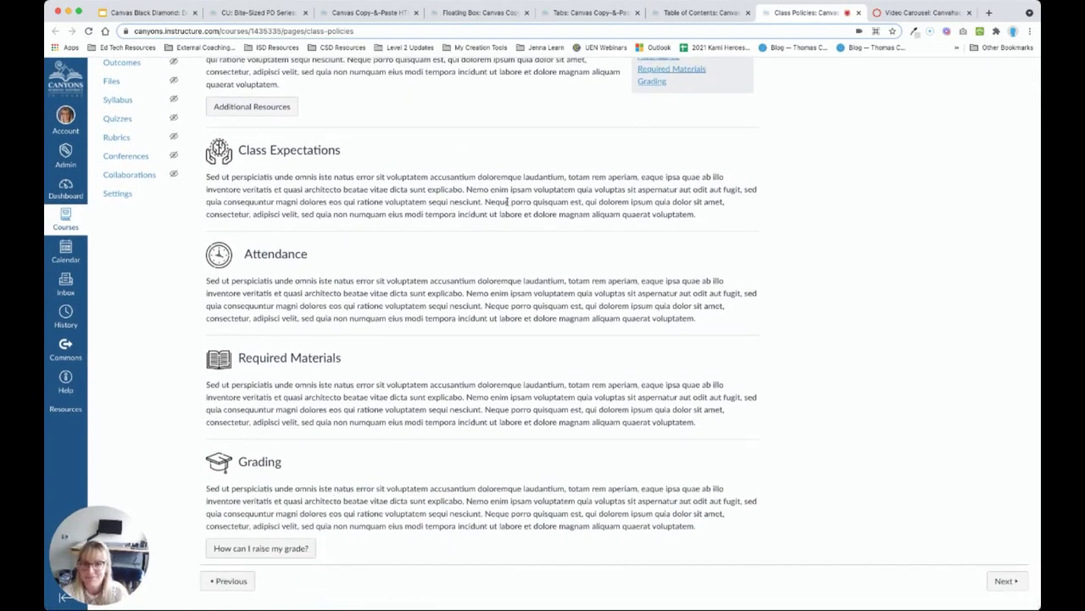
pyautogui.click(364, 13)
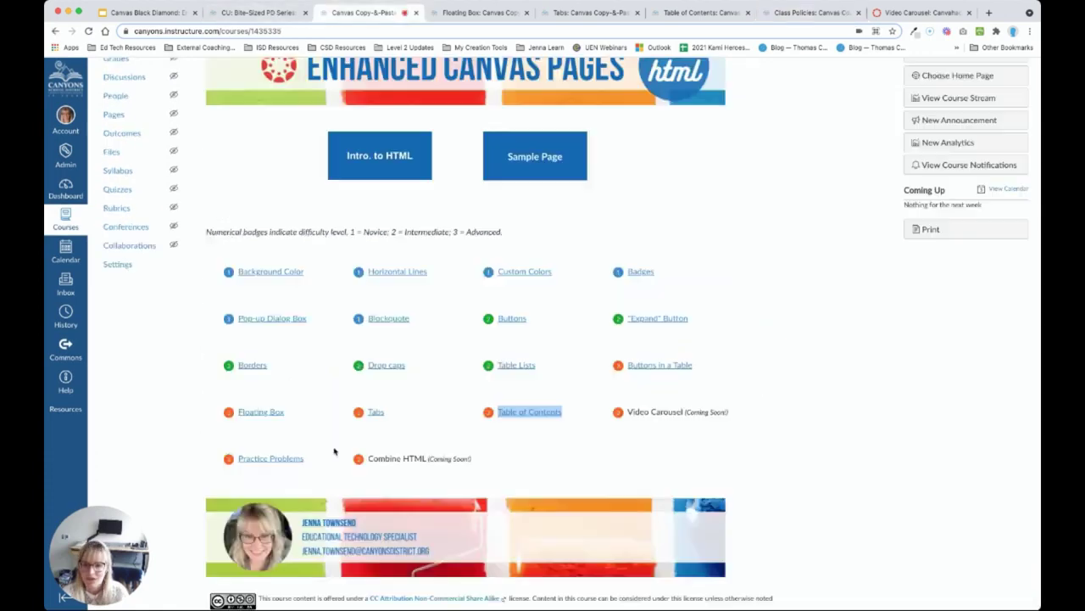
# Open the Practice Problems example page and scroll to the bond question.
pyautogui.tripleClick(260, 462)
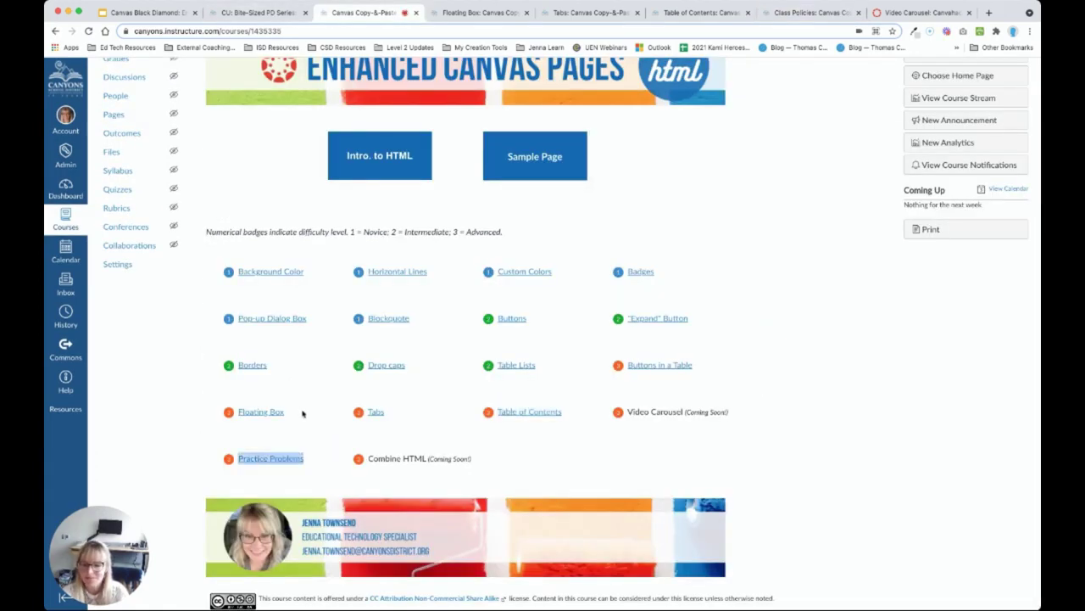
pyautogui.click(270, 458)
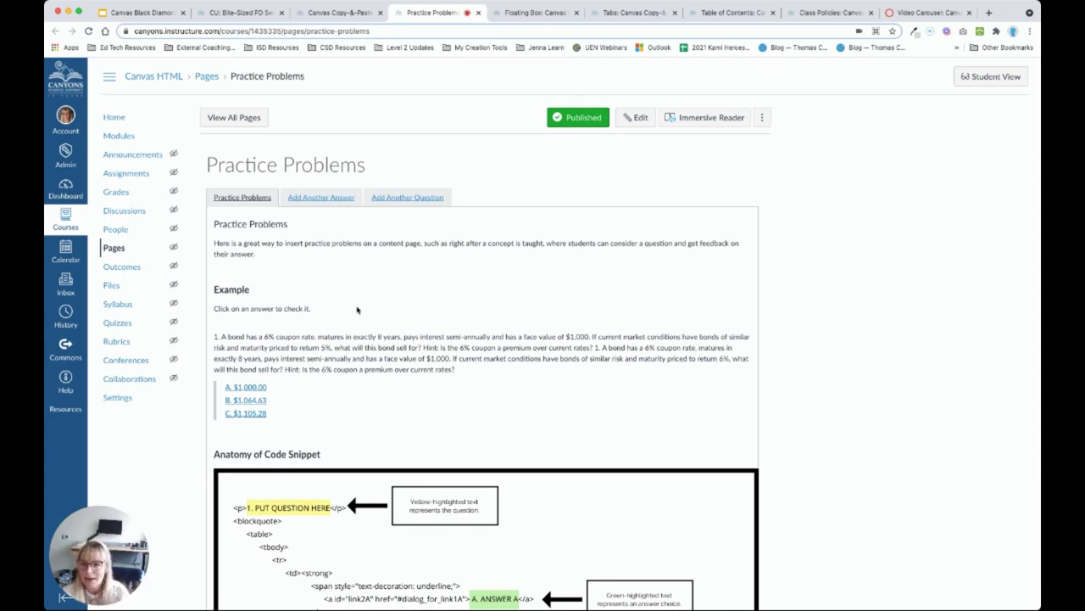
pyautogui.scroll(-1, 357, 309)
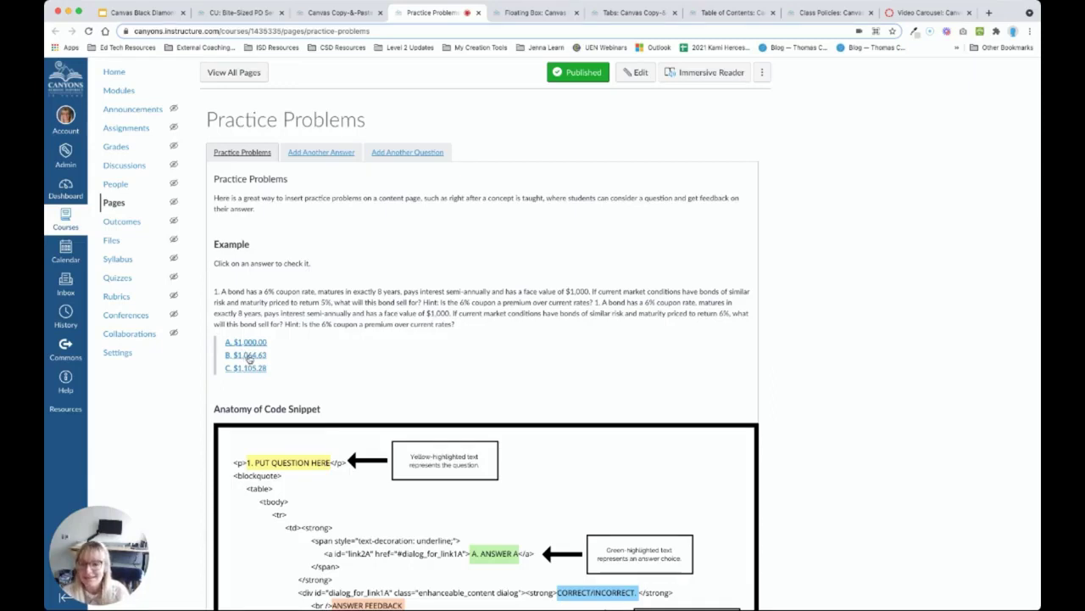
# Try answer B (incorrect) then answer A (correct) on the bond question, then return to the index.
pyautogui.click(249, 356)
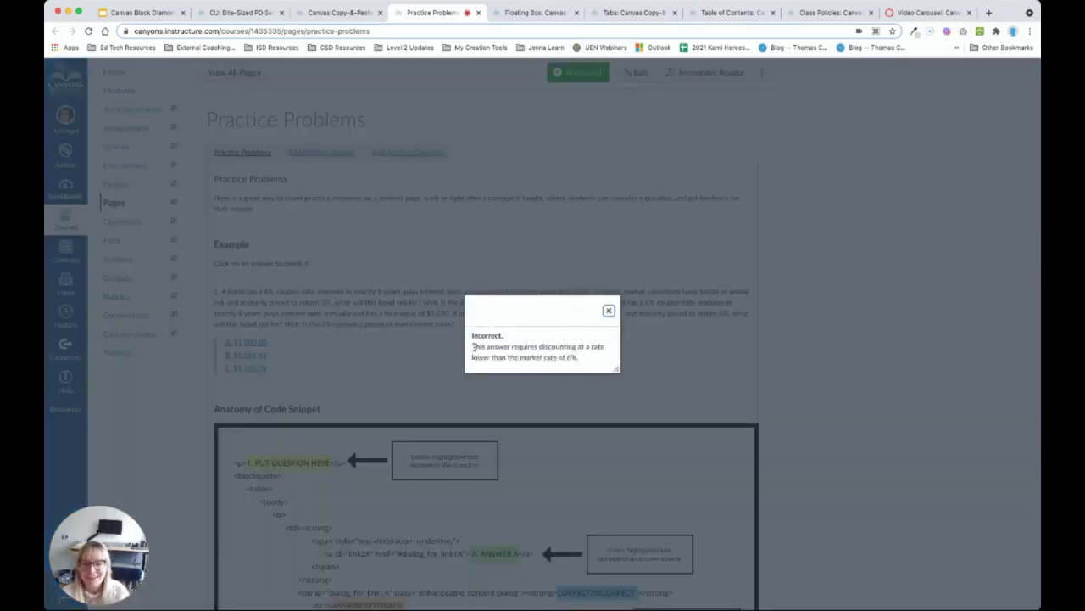
pyautogui.click(609, 312)
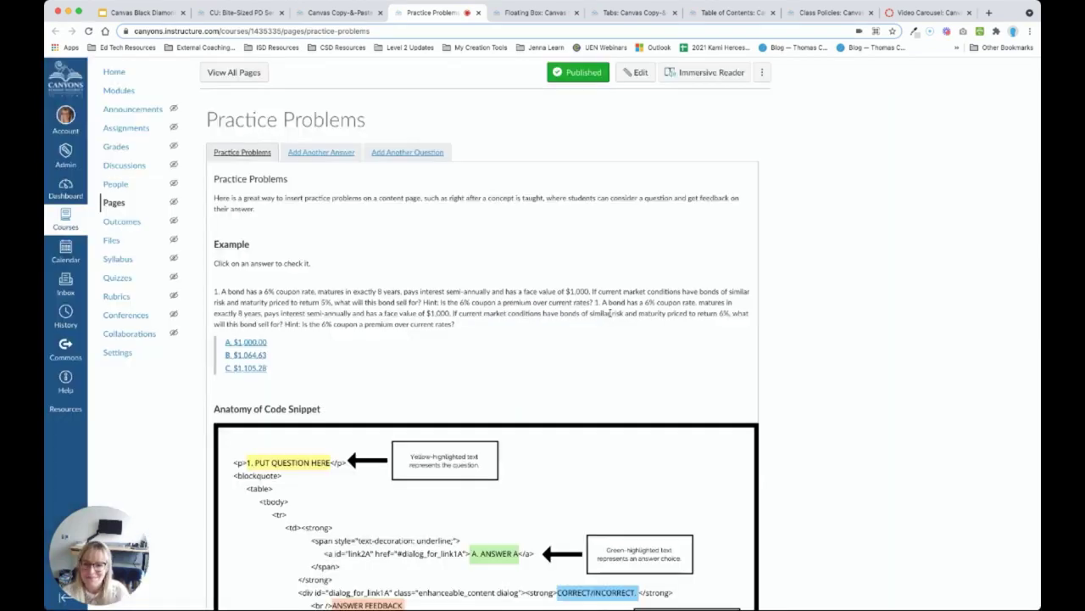
pyautogui.click(253, 345)
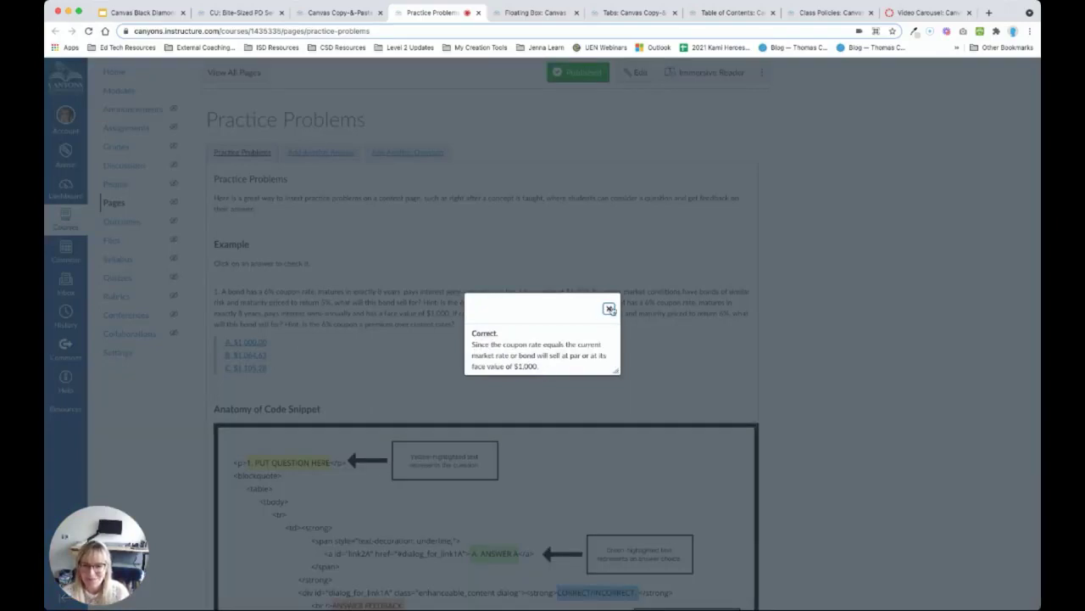
pyautogui.click(611, 308)
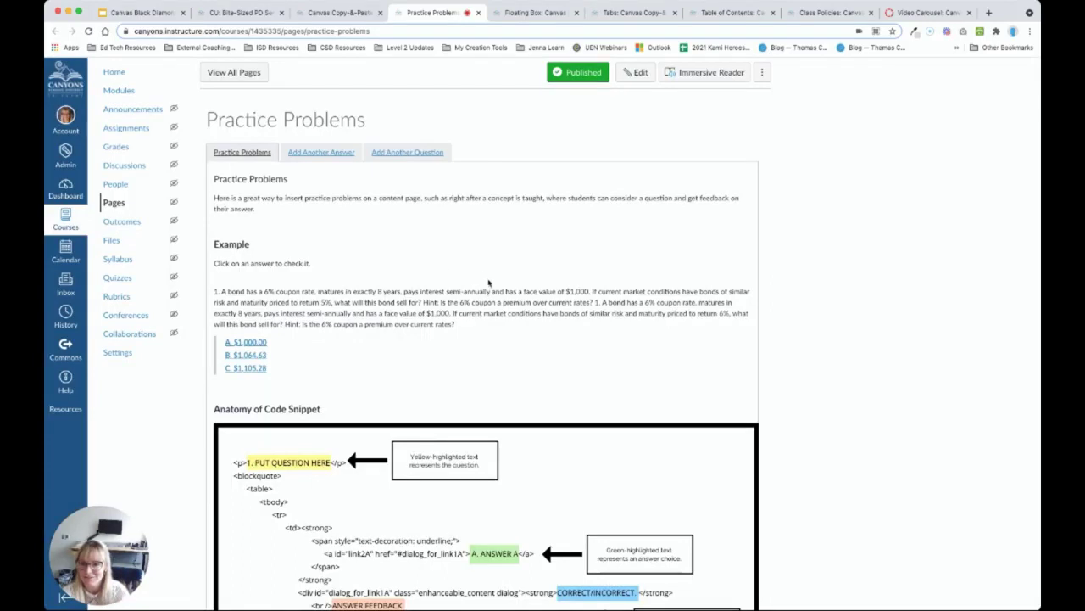
pyautogui.click(338, 12)
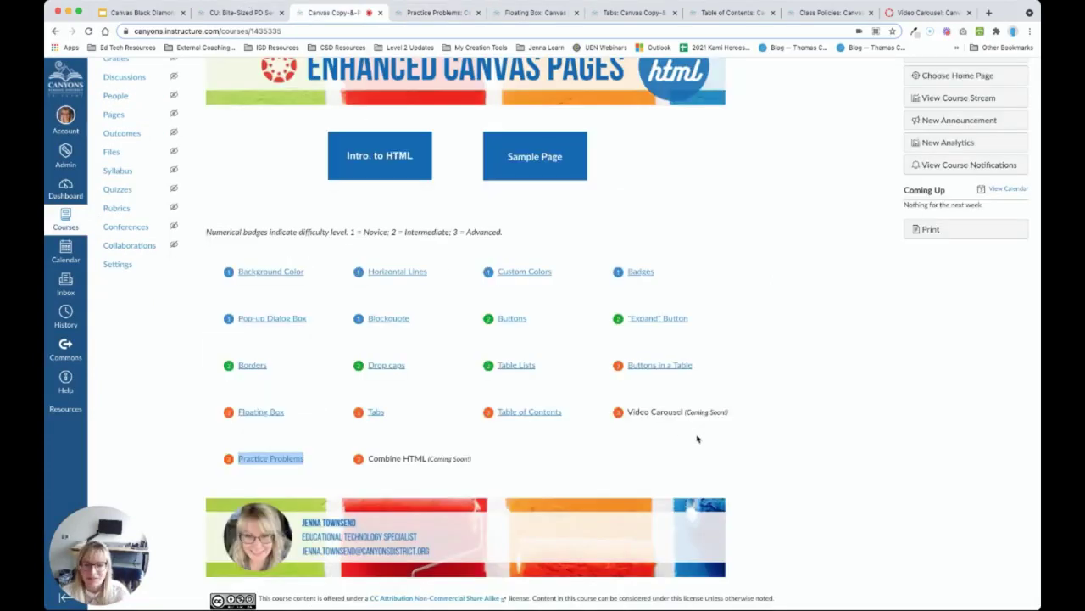
# On the Video Carousel example, load Video #1, #2 and #3 into the player in turn.
pyautogui.click(932, 19)
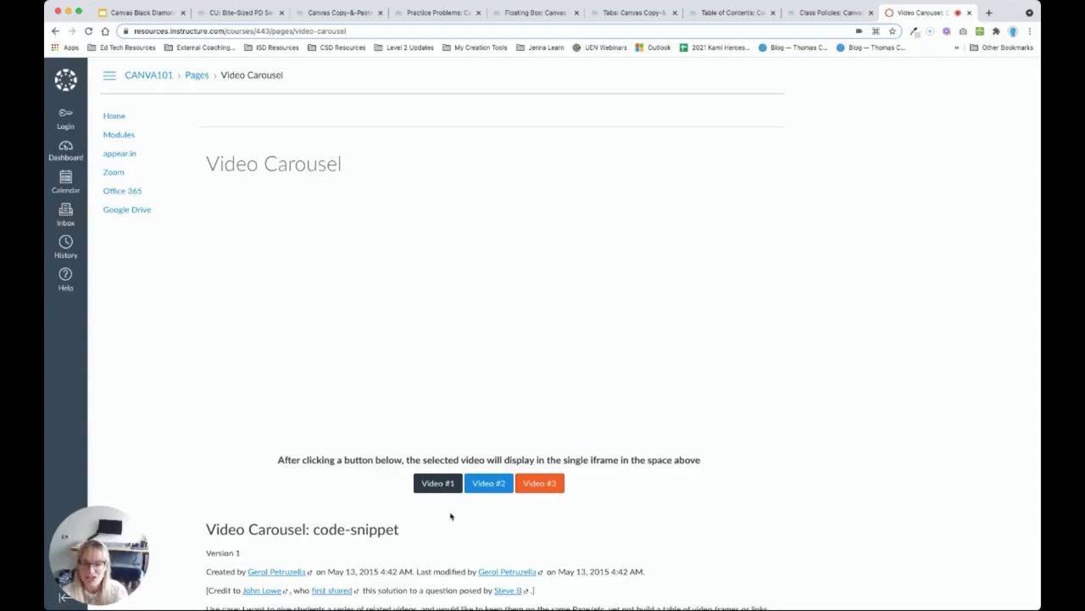
pyautogui.click(440, 483)
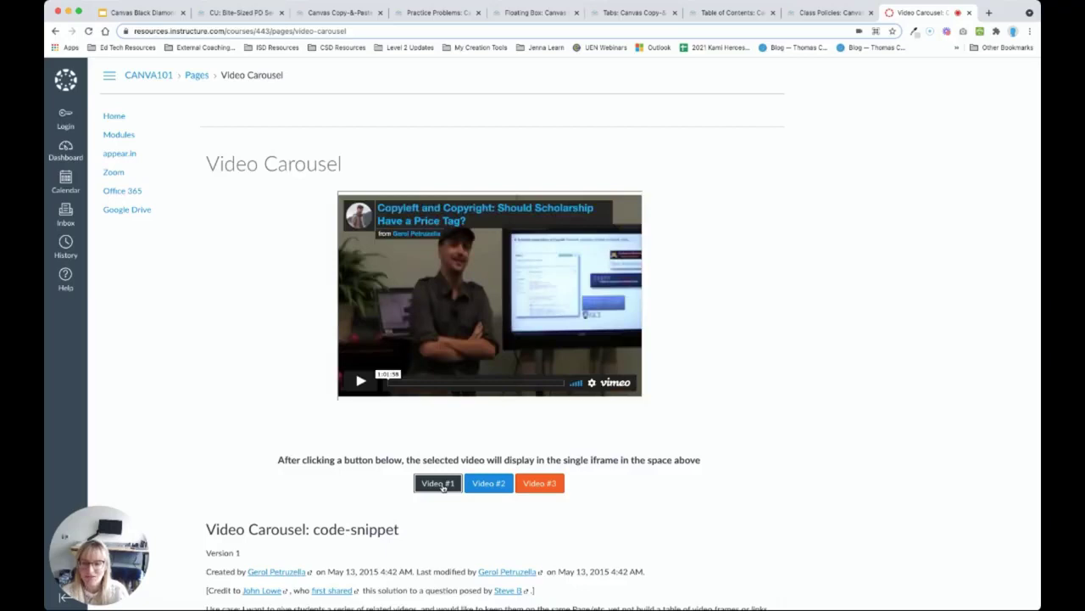
pyautogui.click(490, 484)
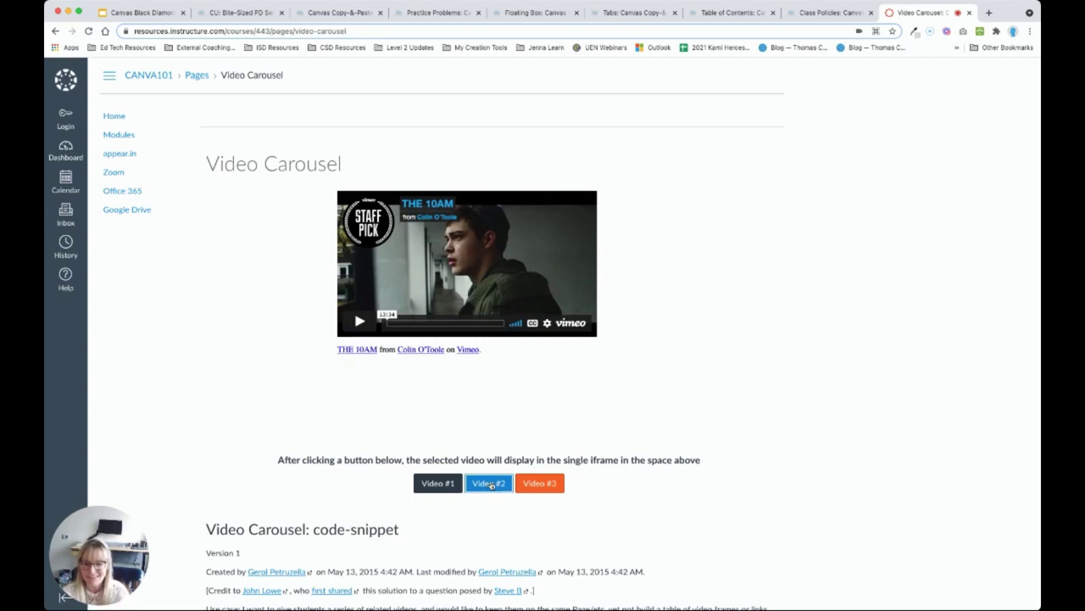
pyautogui.click(541, 485)
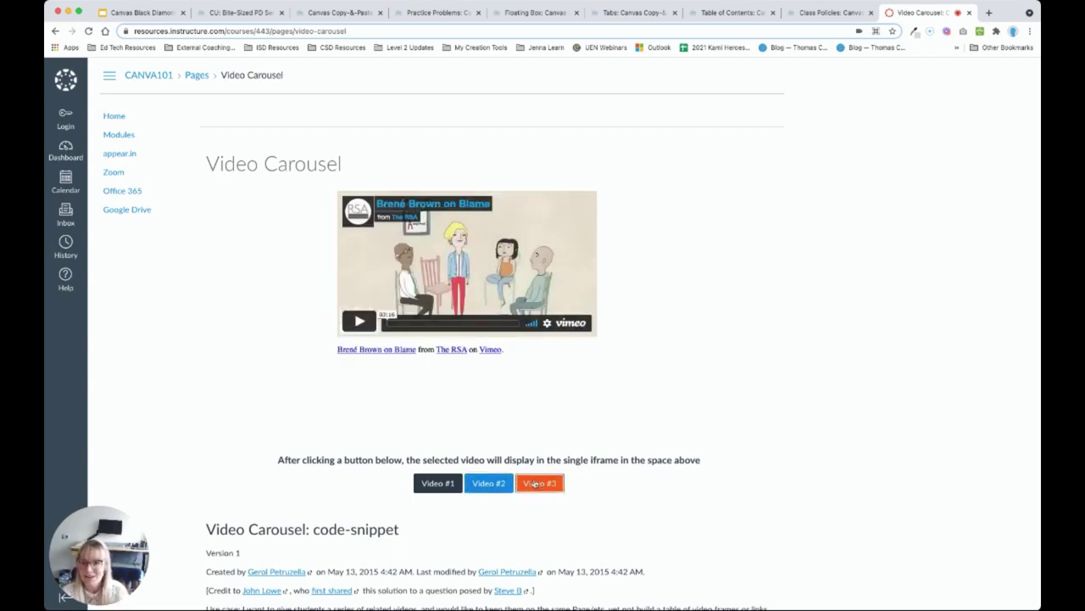
# Return to the Enhanced Canvas Pages index.
pyautogui.click(329, 7)
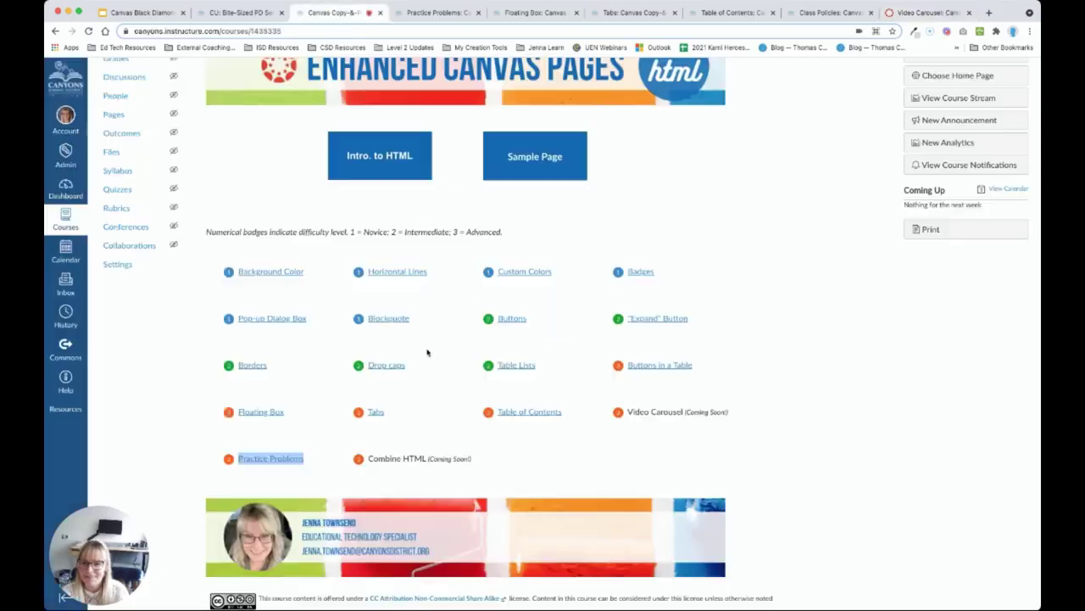